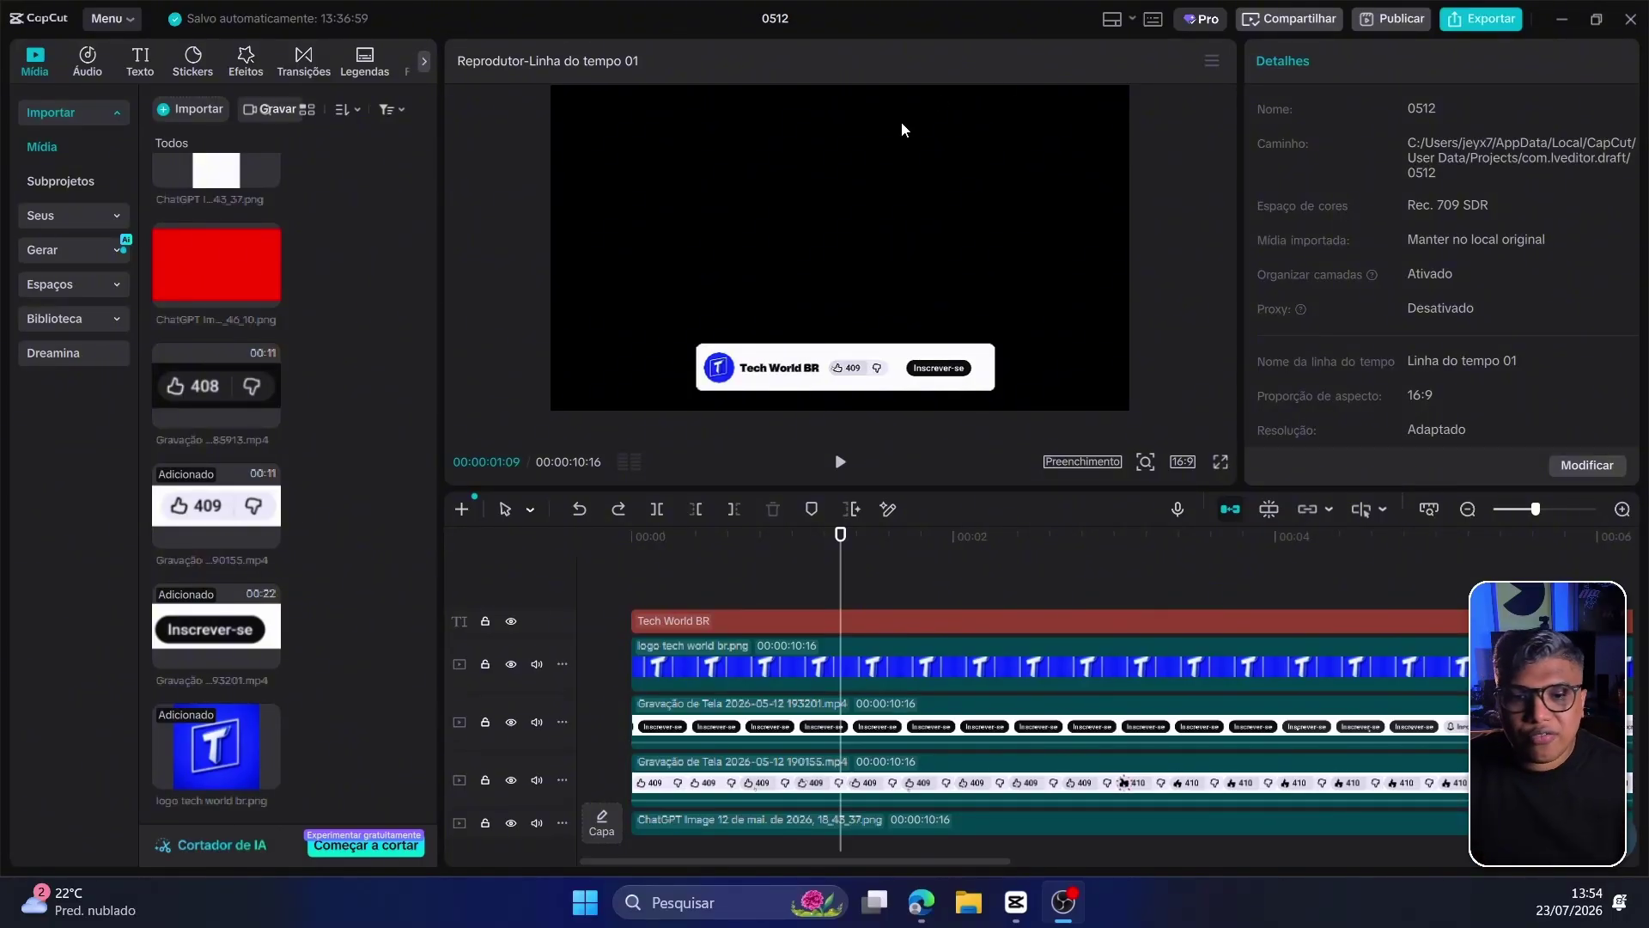
Play the subscribe banner animation from the start of the timeline to about nine seconds.
drag(680, 562, 553, 557)
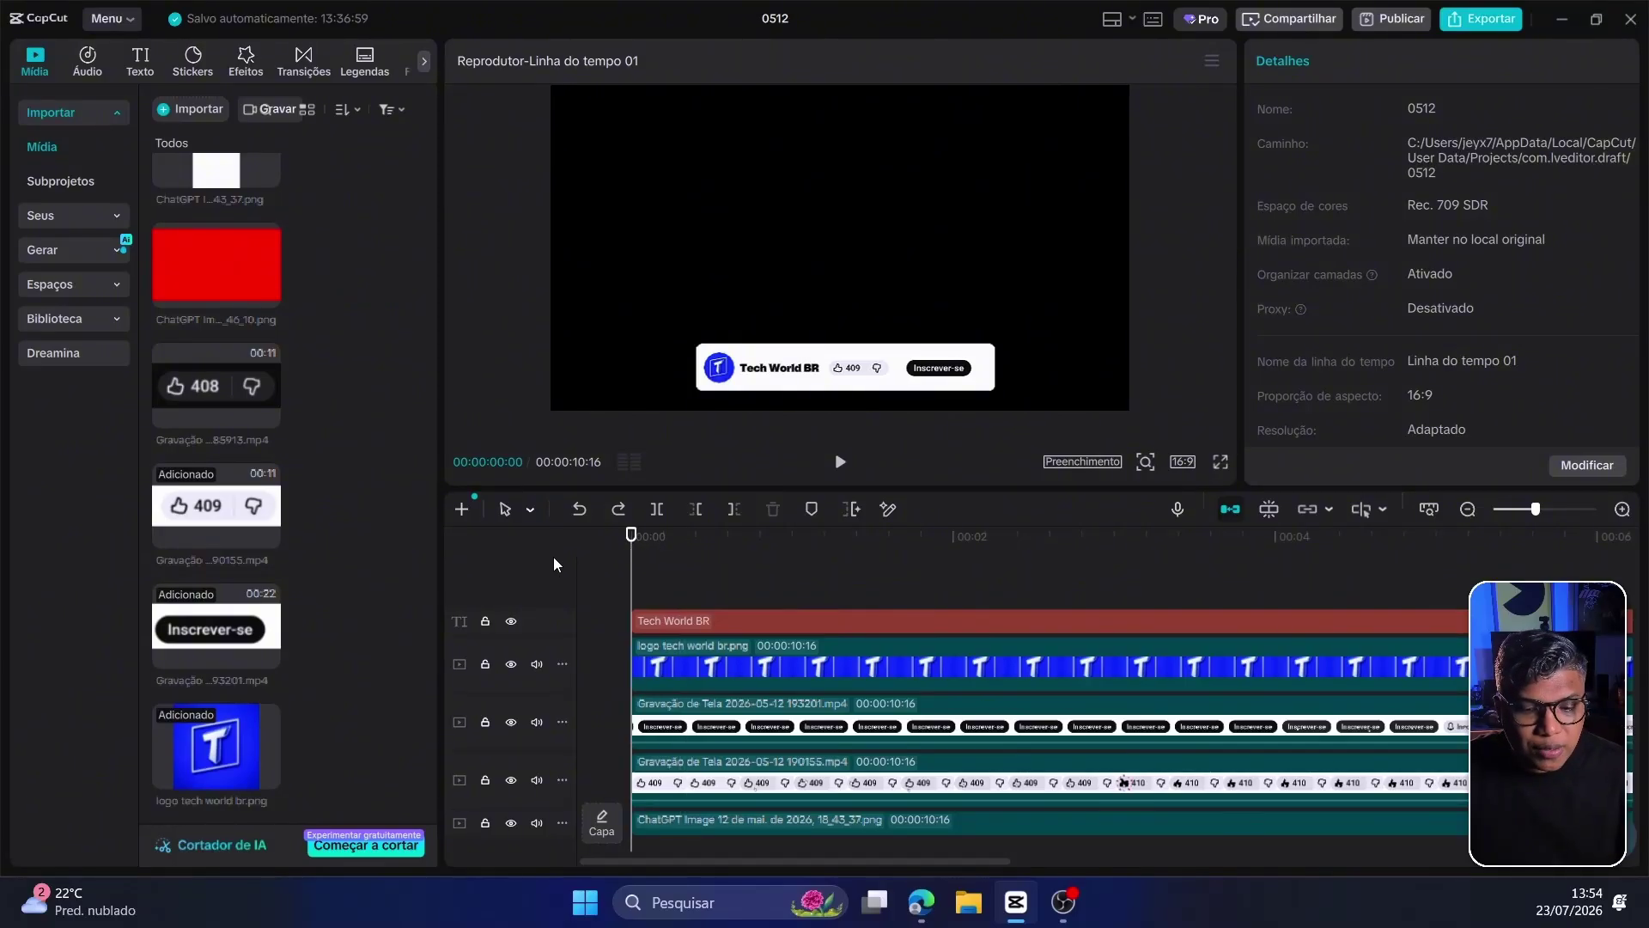
key(space)
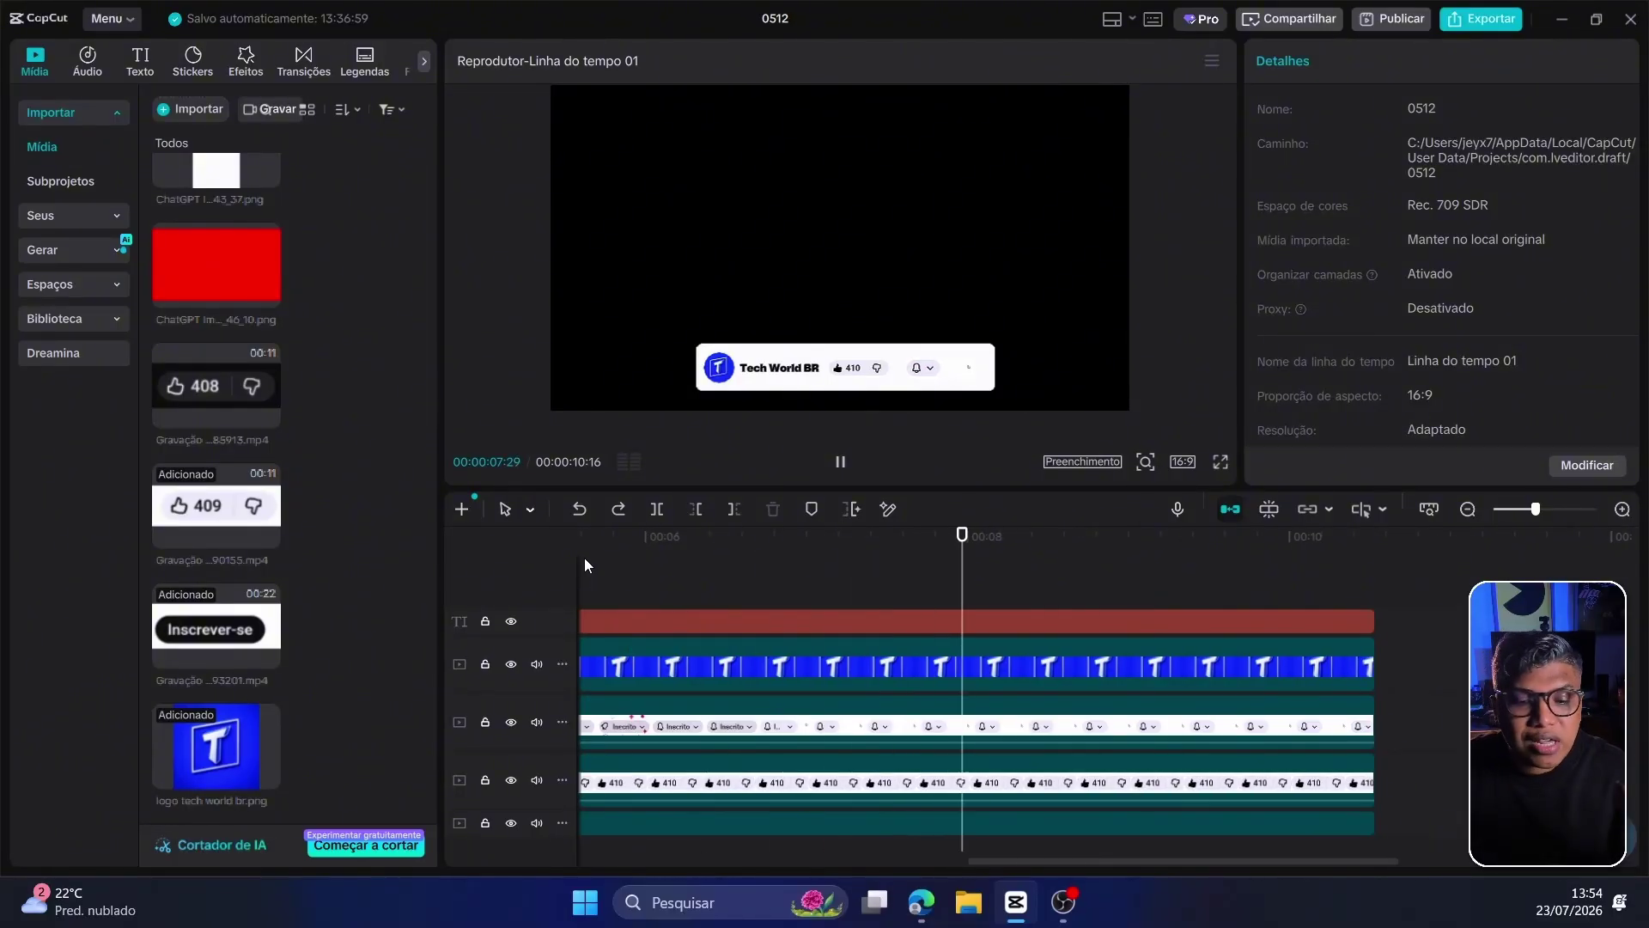
key(space)
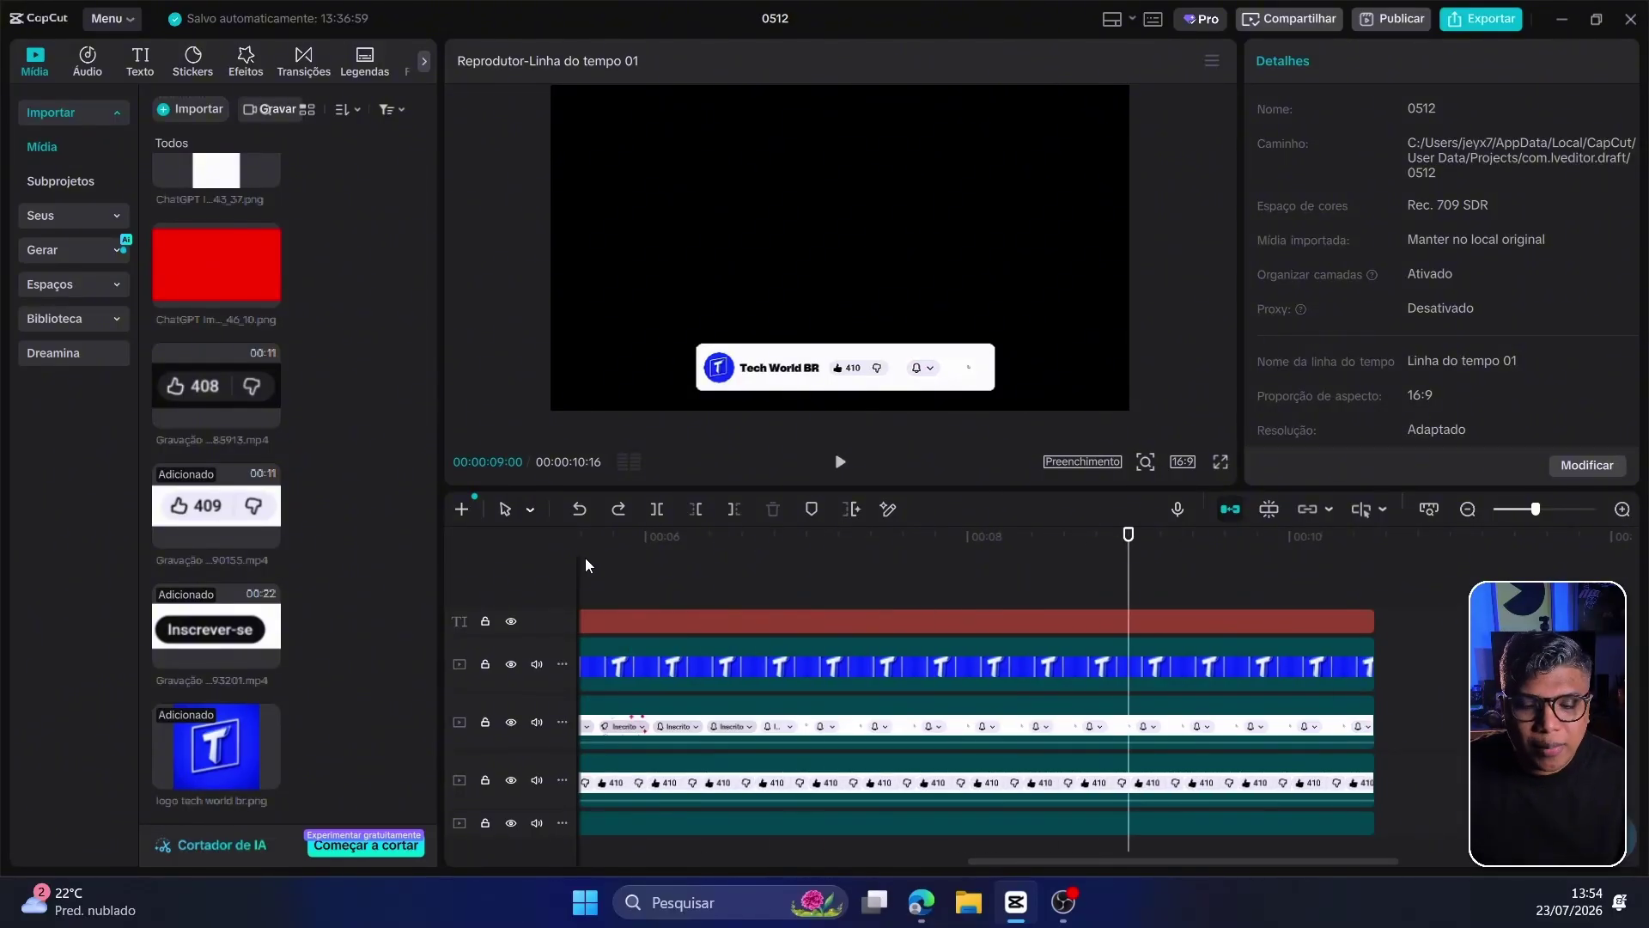
Shift the title, logo and both screen-recording clips away from the timeline start in a staggered arrangement.
drag(679, 621, 1117, 629)
key(Home)
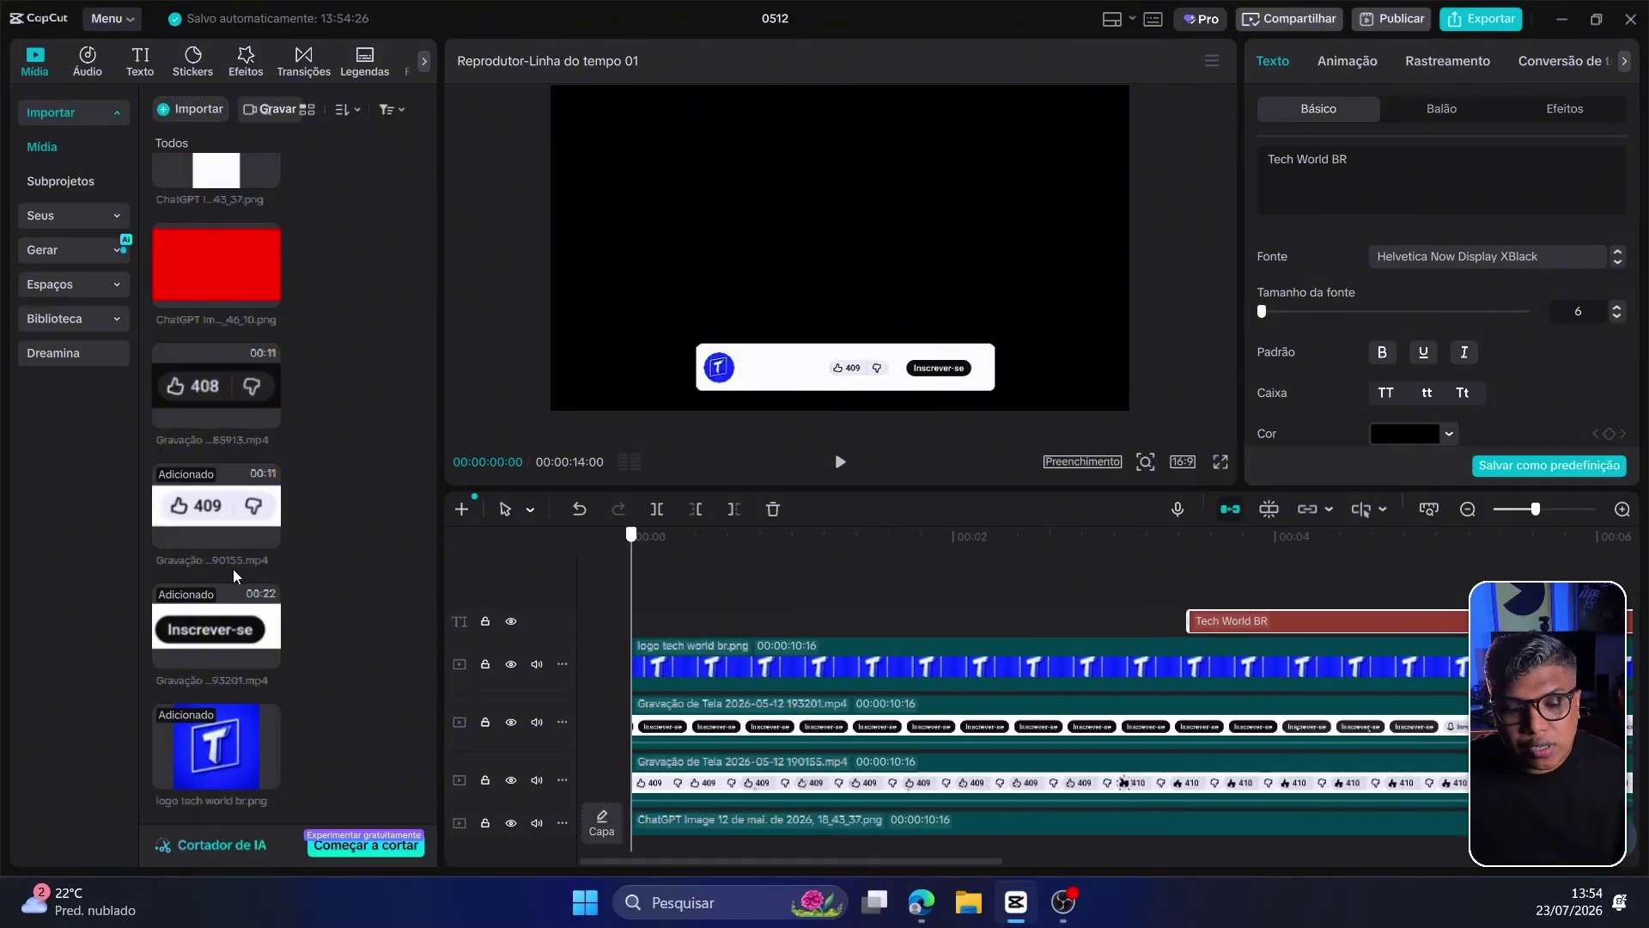
click(799, 544)
drag(747, 679, 1068, 658)
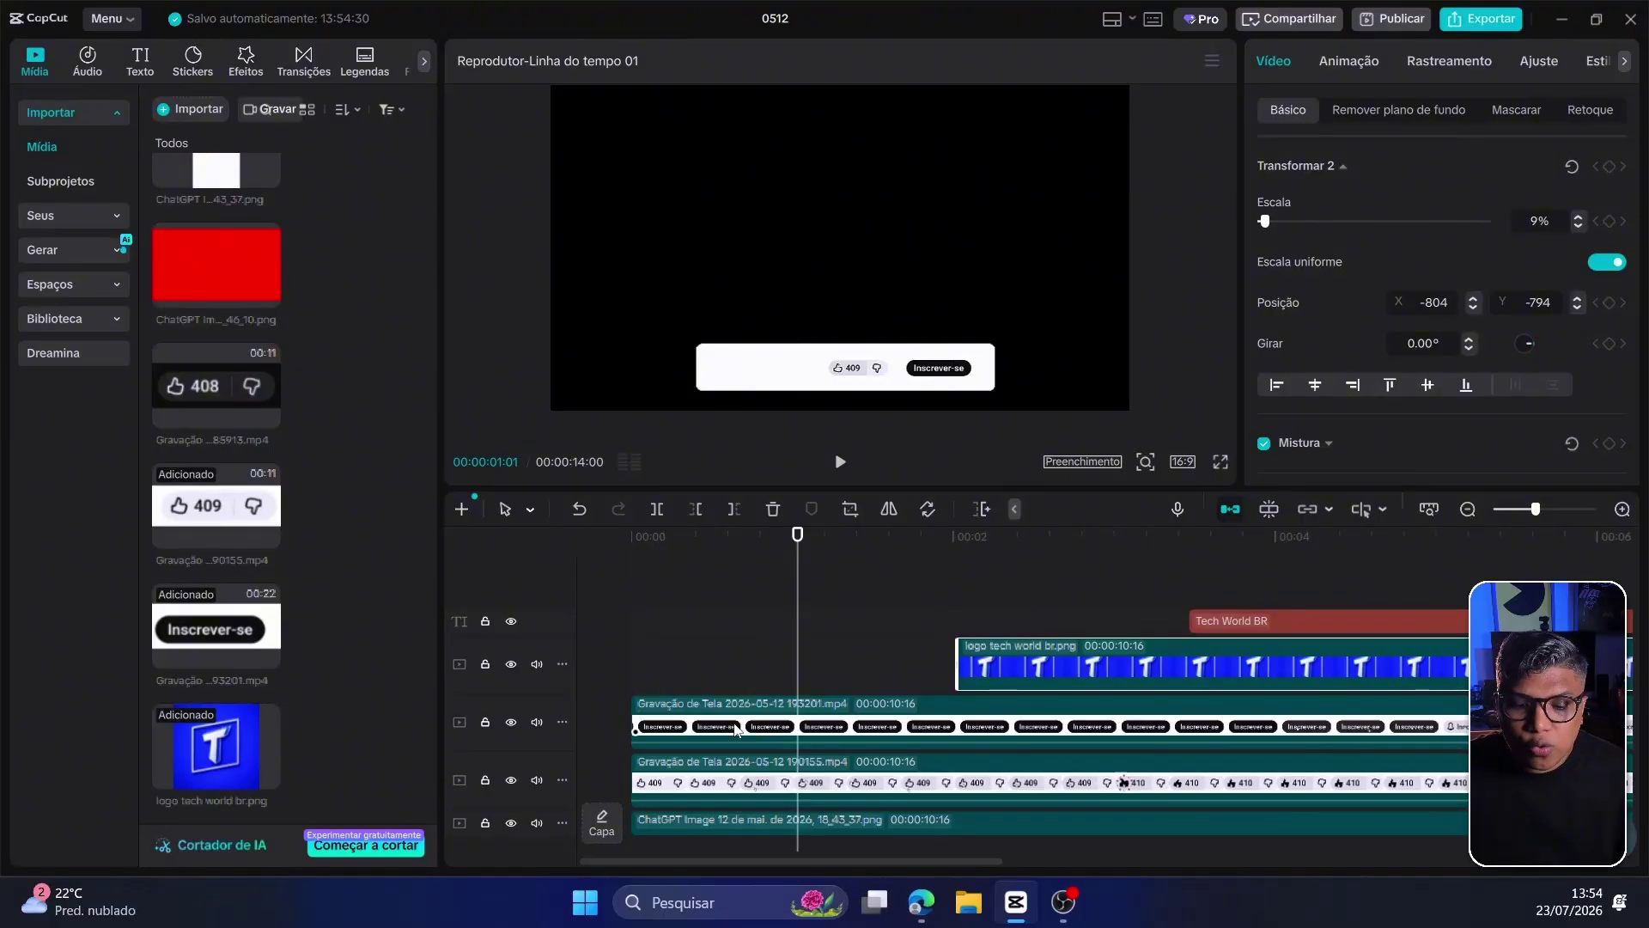
drag(734, 730, 1095, 730)
drag(687, 783, 1076, 783)
drag(797, 536, 765, 558)
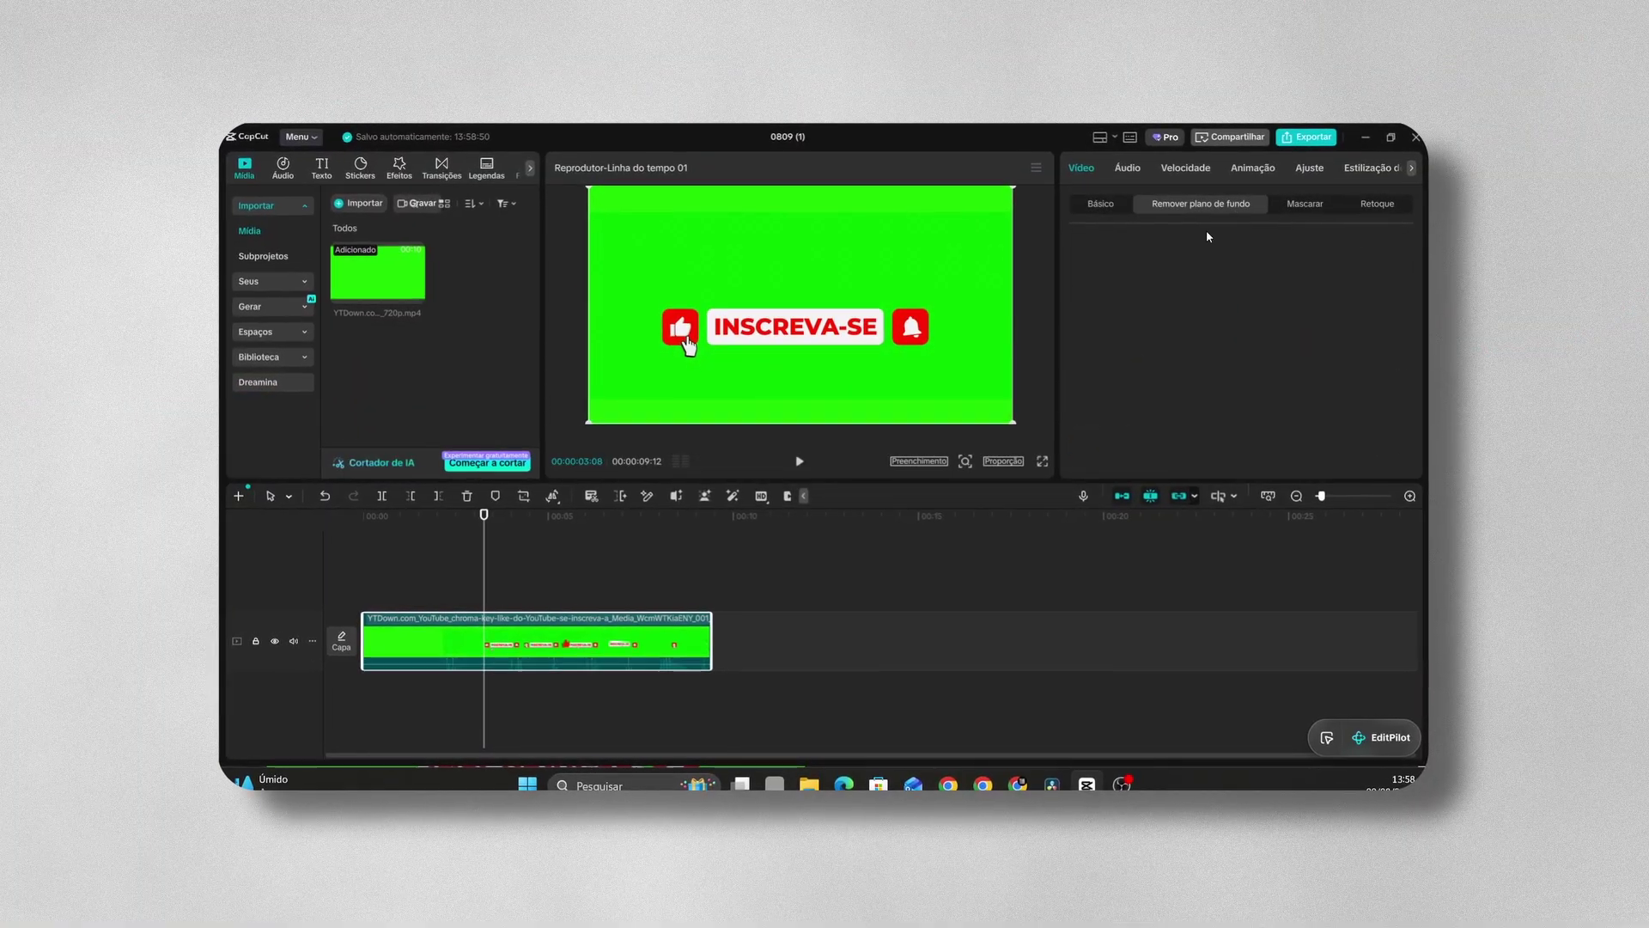
Key out the background of the INSCREVA-SE clip by sampling its green colour.
click(1077, 317)
click(1150, 343)
click(938, 243)
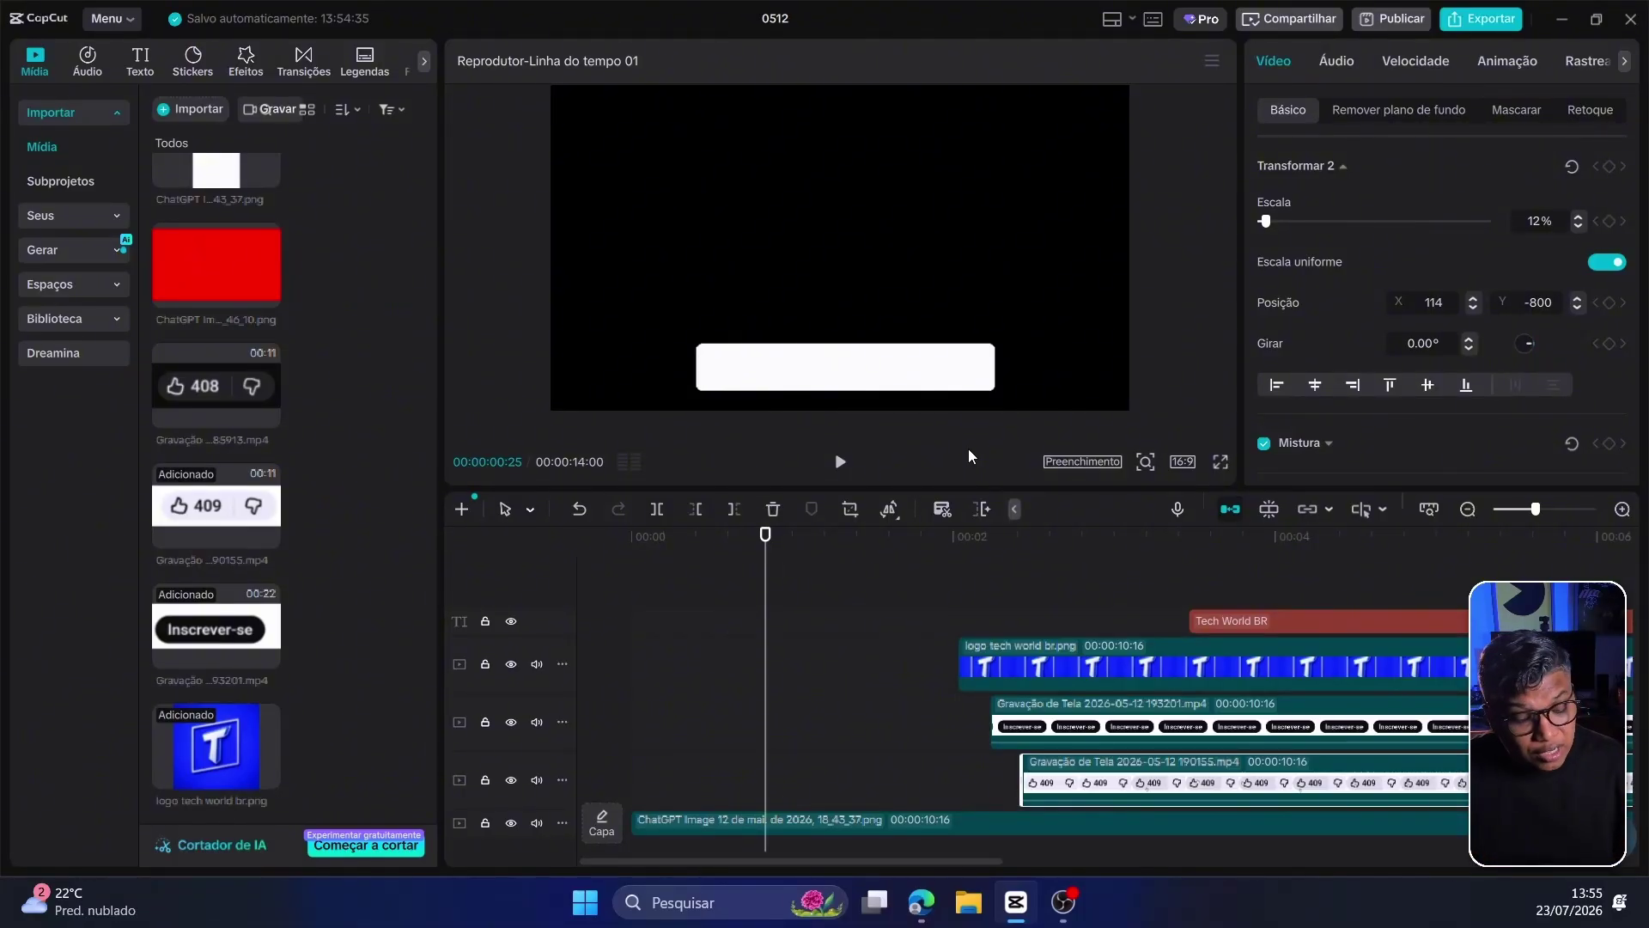
Undo the shifts of the title, logo and both screen-recording clips.
key(ctrl+z)
key(ctrl+z)
key(ctrl+z)
key(ctrl+z)
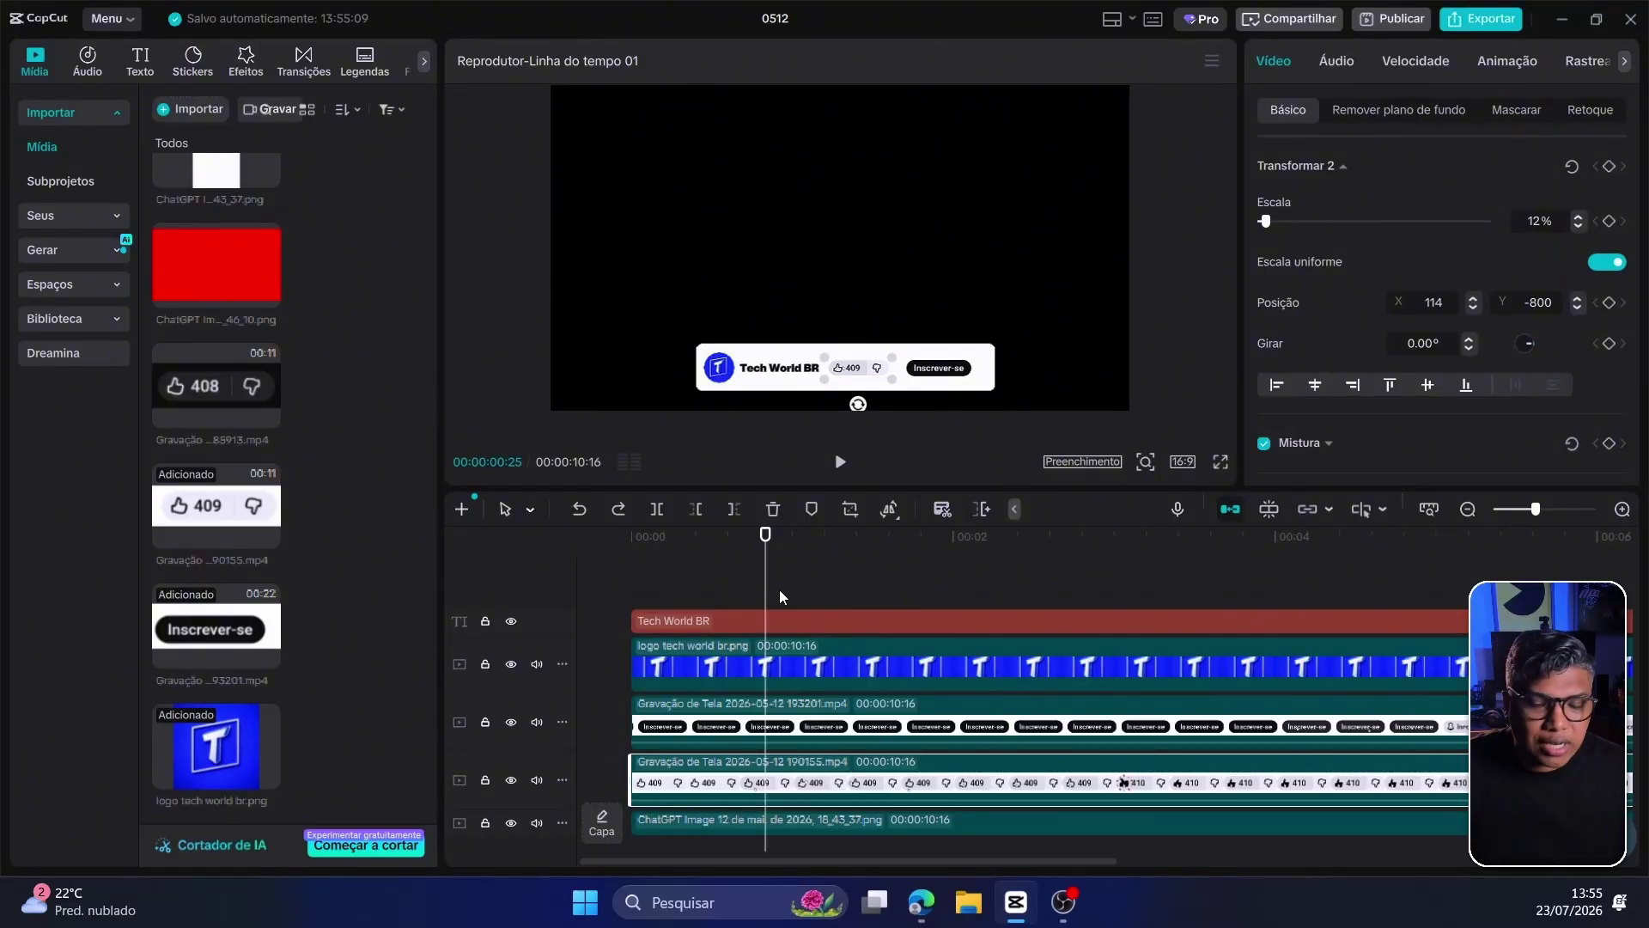
Shorten the banner's title text to "Tech" and retype it as "Tech World BR".
click(776, 622)
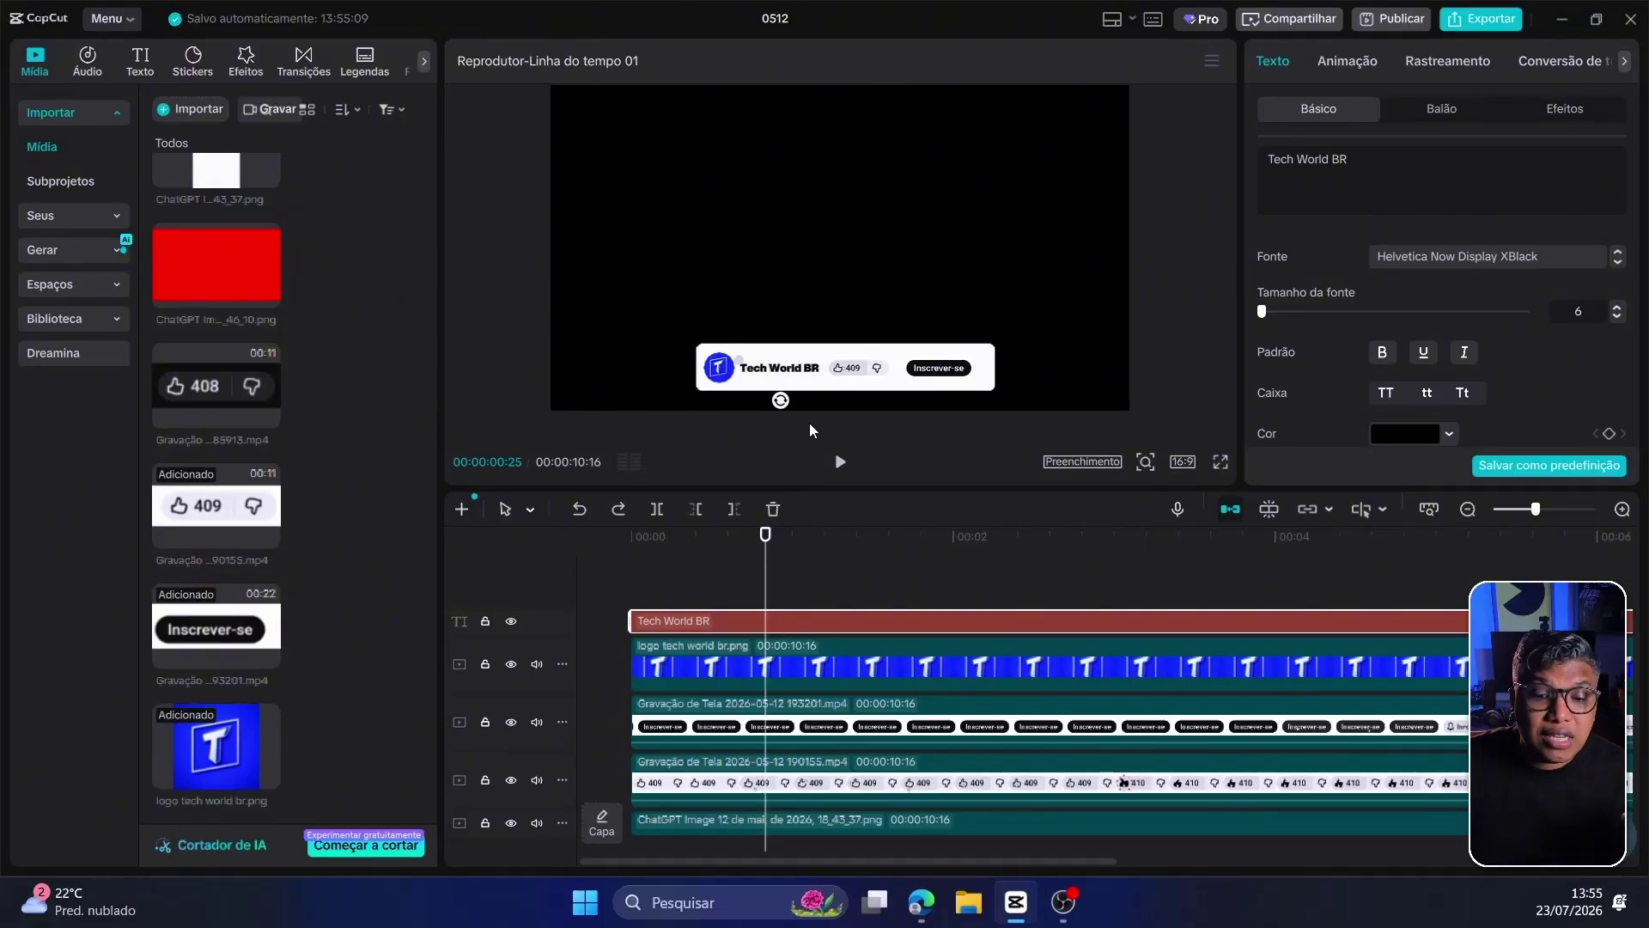
key(BackSpace)
key(BackSpace)
key(BackSpace)
key(BackSpace)
key(BackSpace)
key(BackSpace)
key(BackSpace)
key(BackSpace)
key(BackSpace)
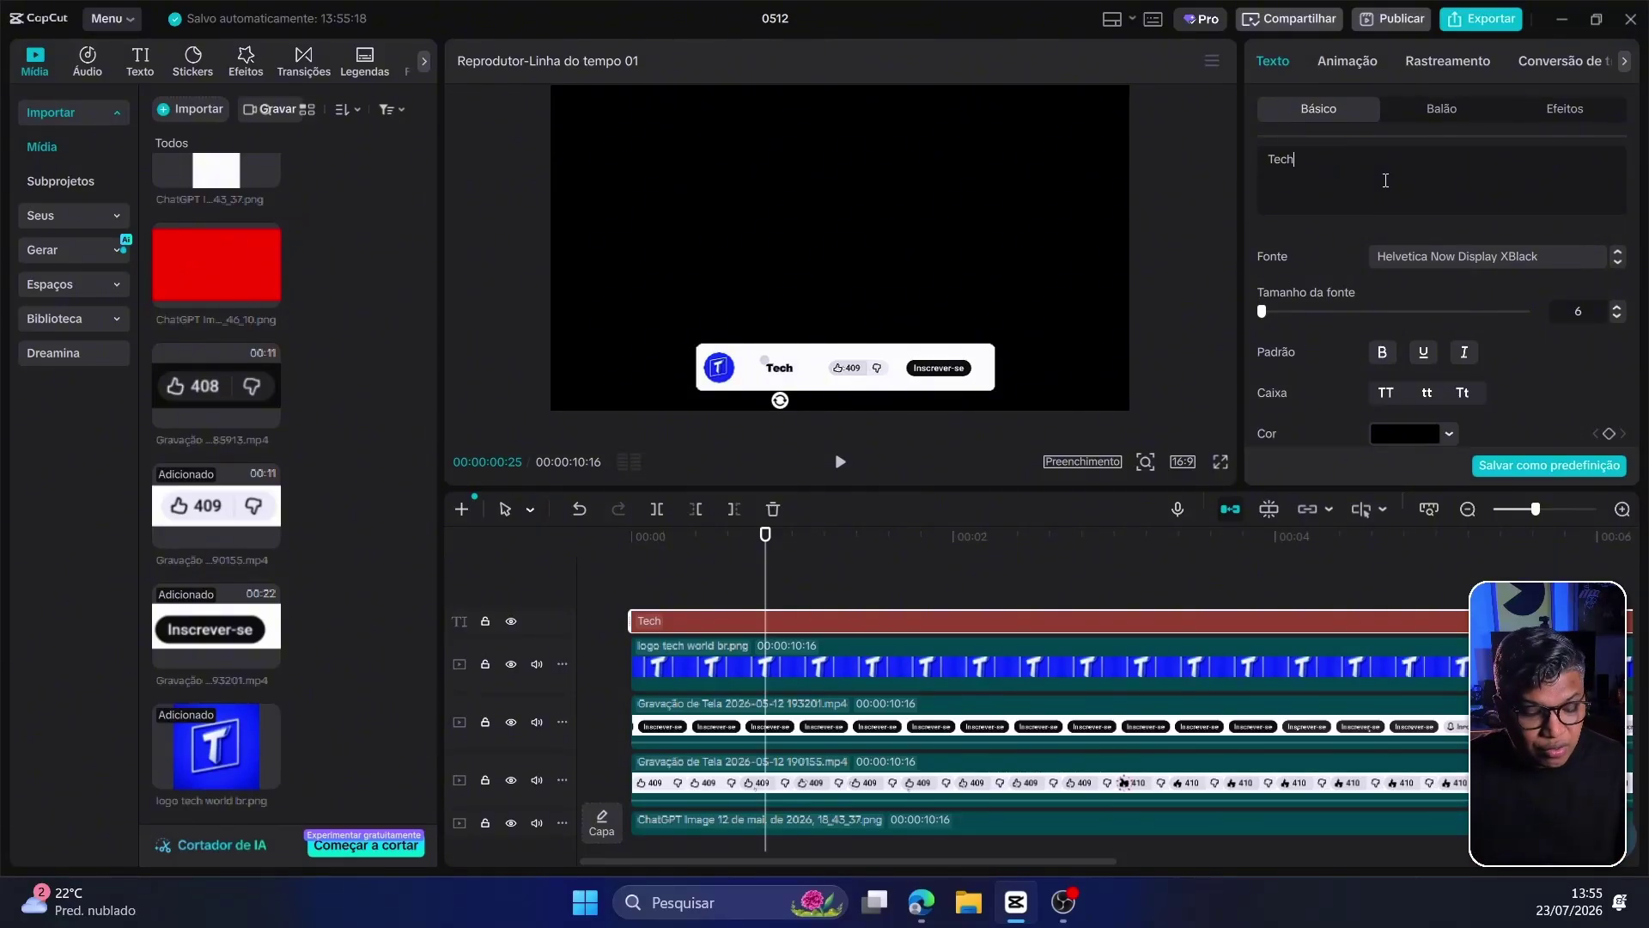
text(Wo)
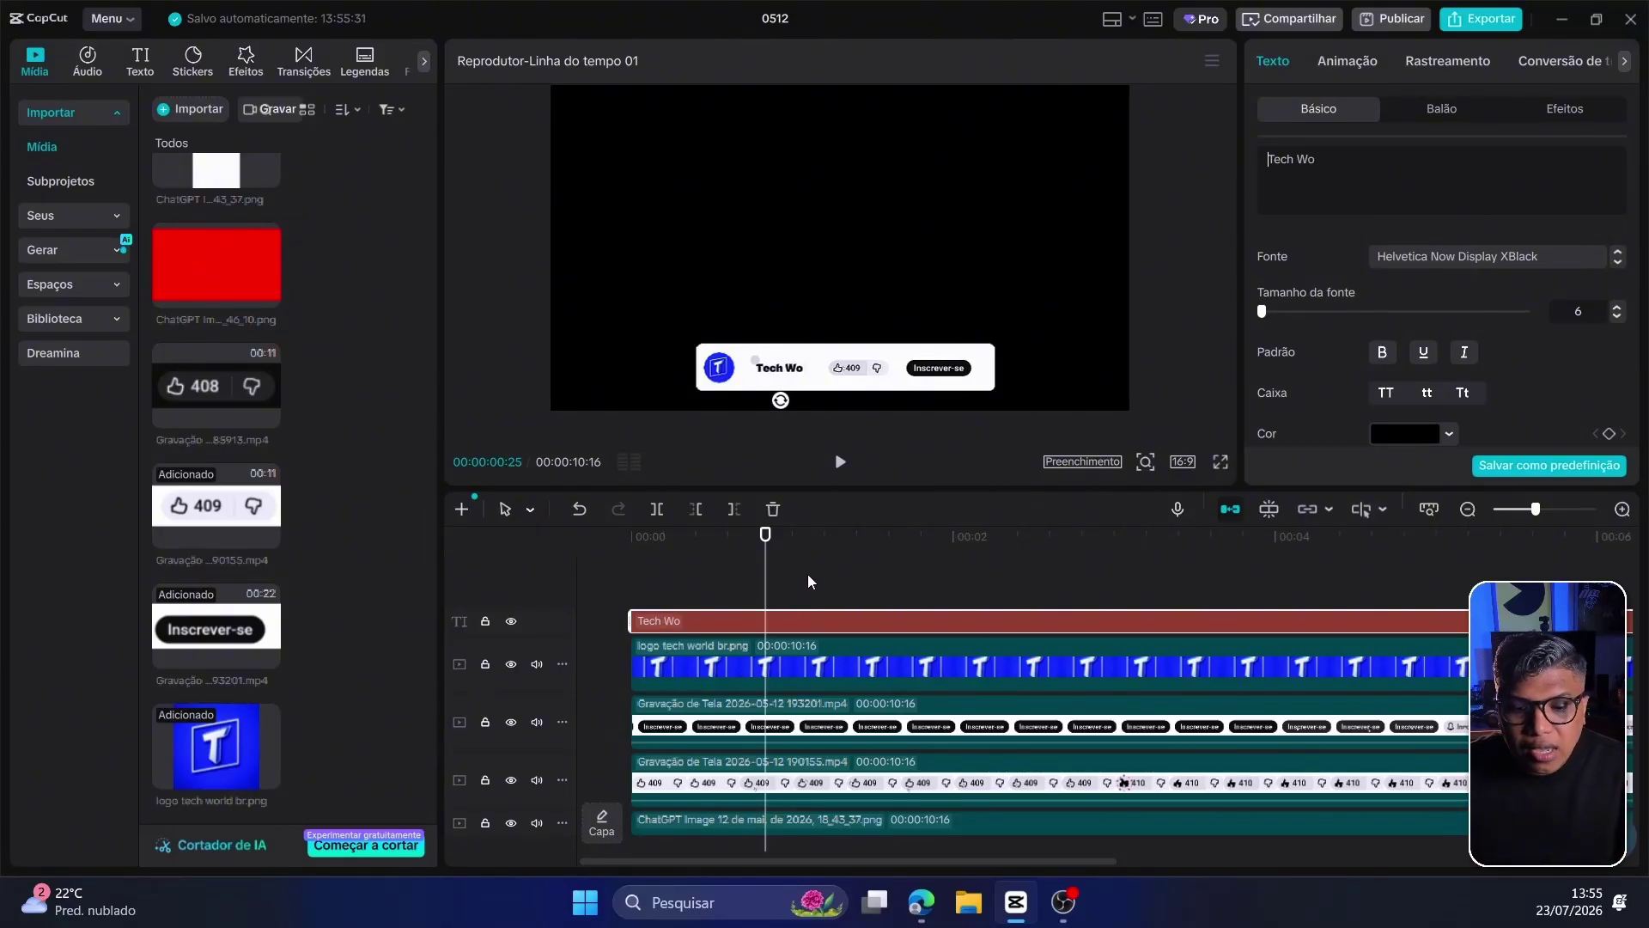
text(rld BR)
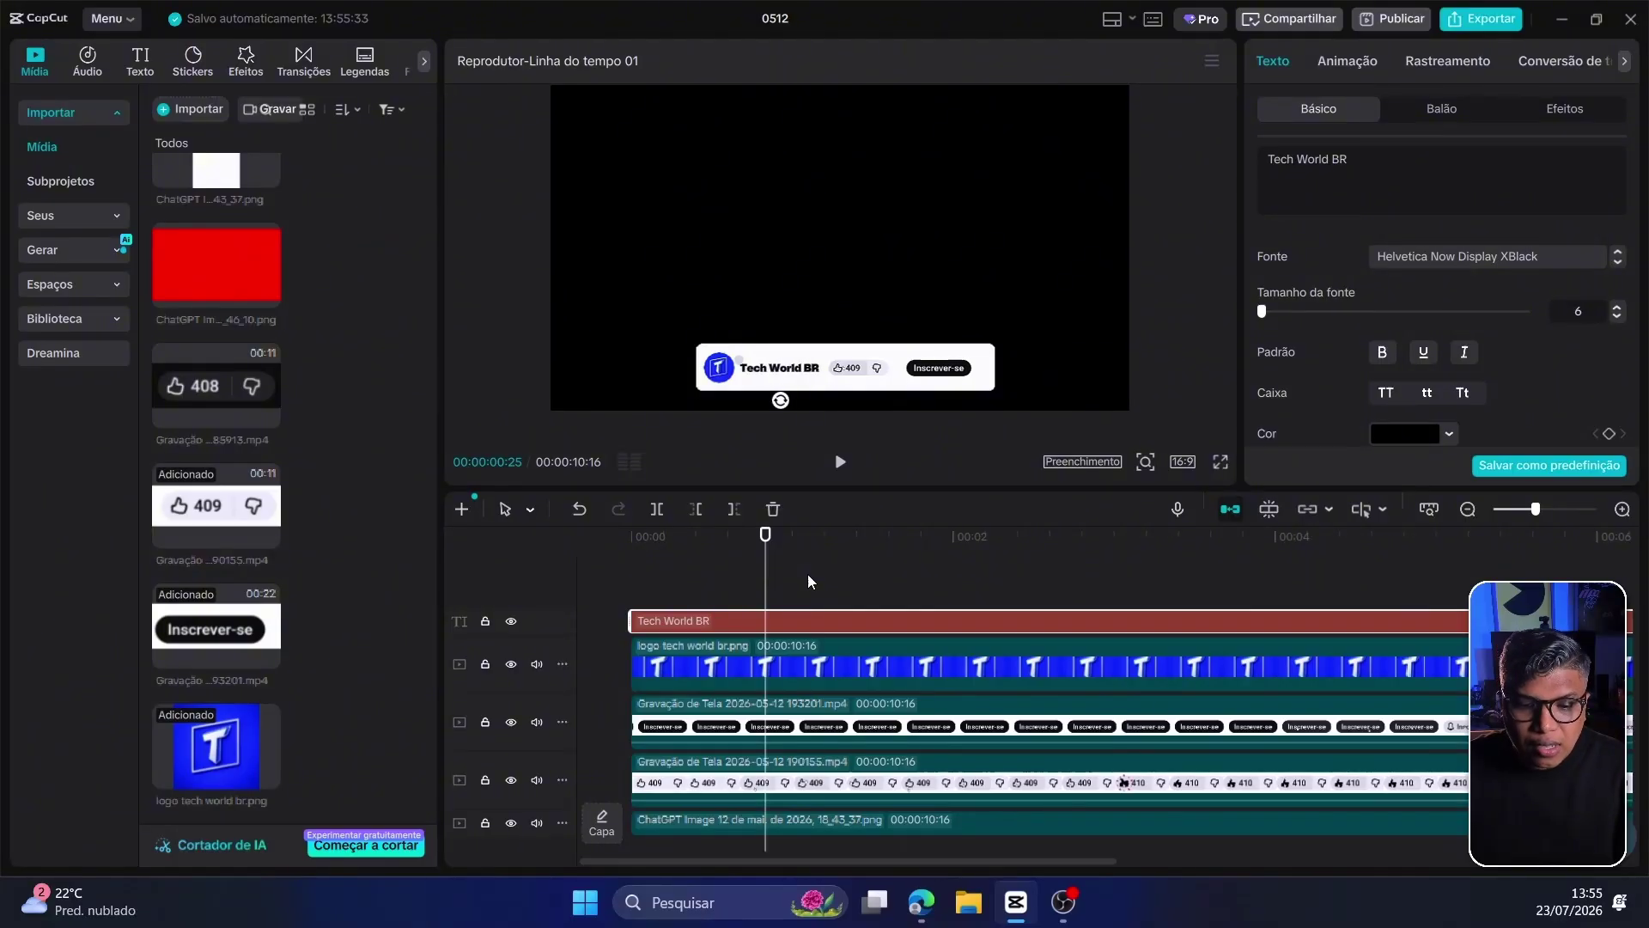
click(807, 574)
Save all five banner layers on the timeline together as a preset.
key(Home)
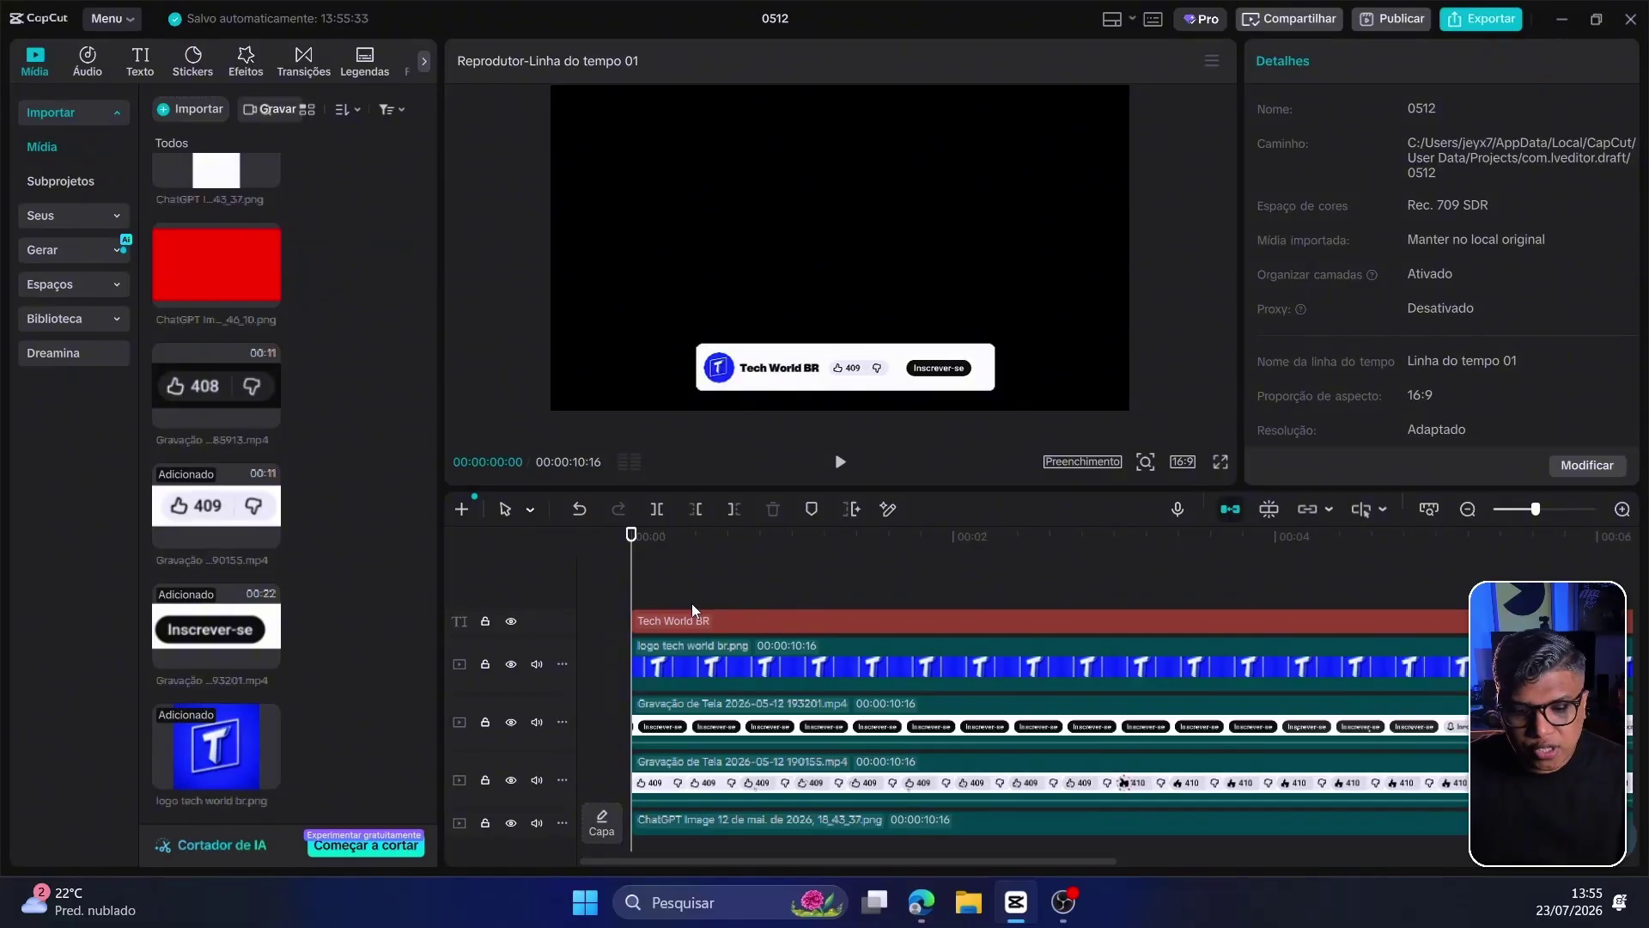
drag(746, 562, 754, 823)
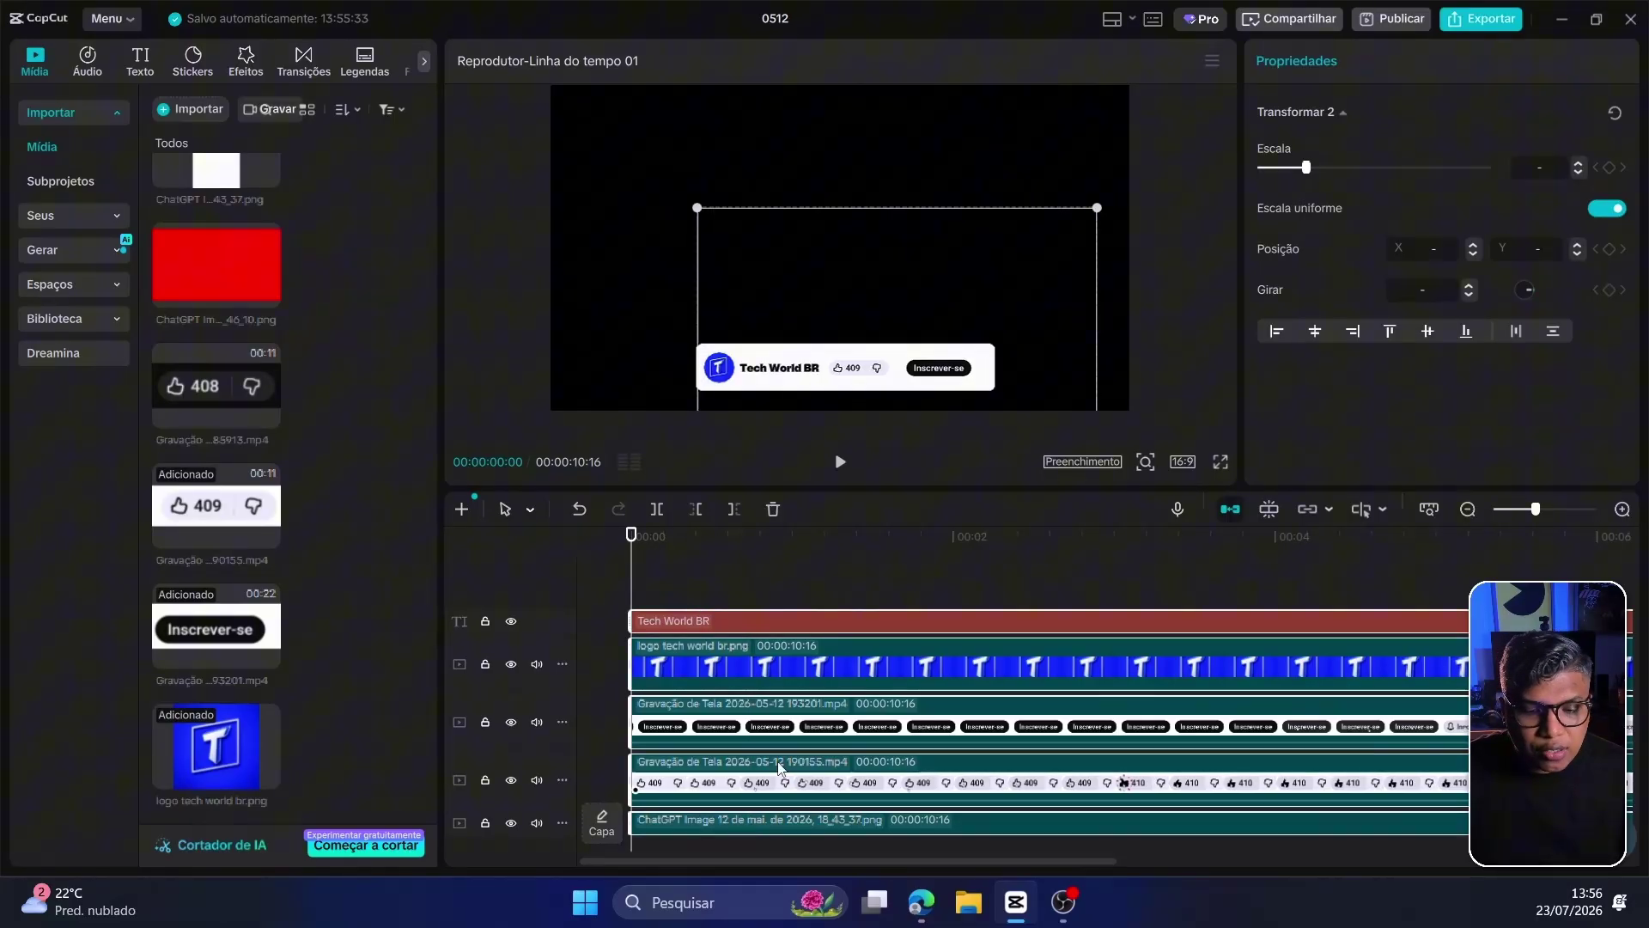
right_click(765, 626)
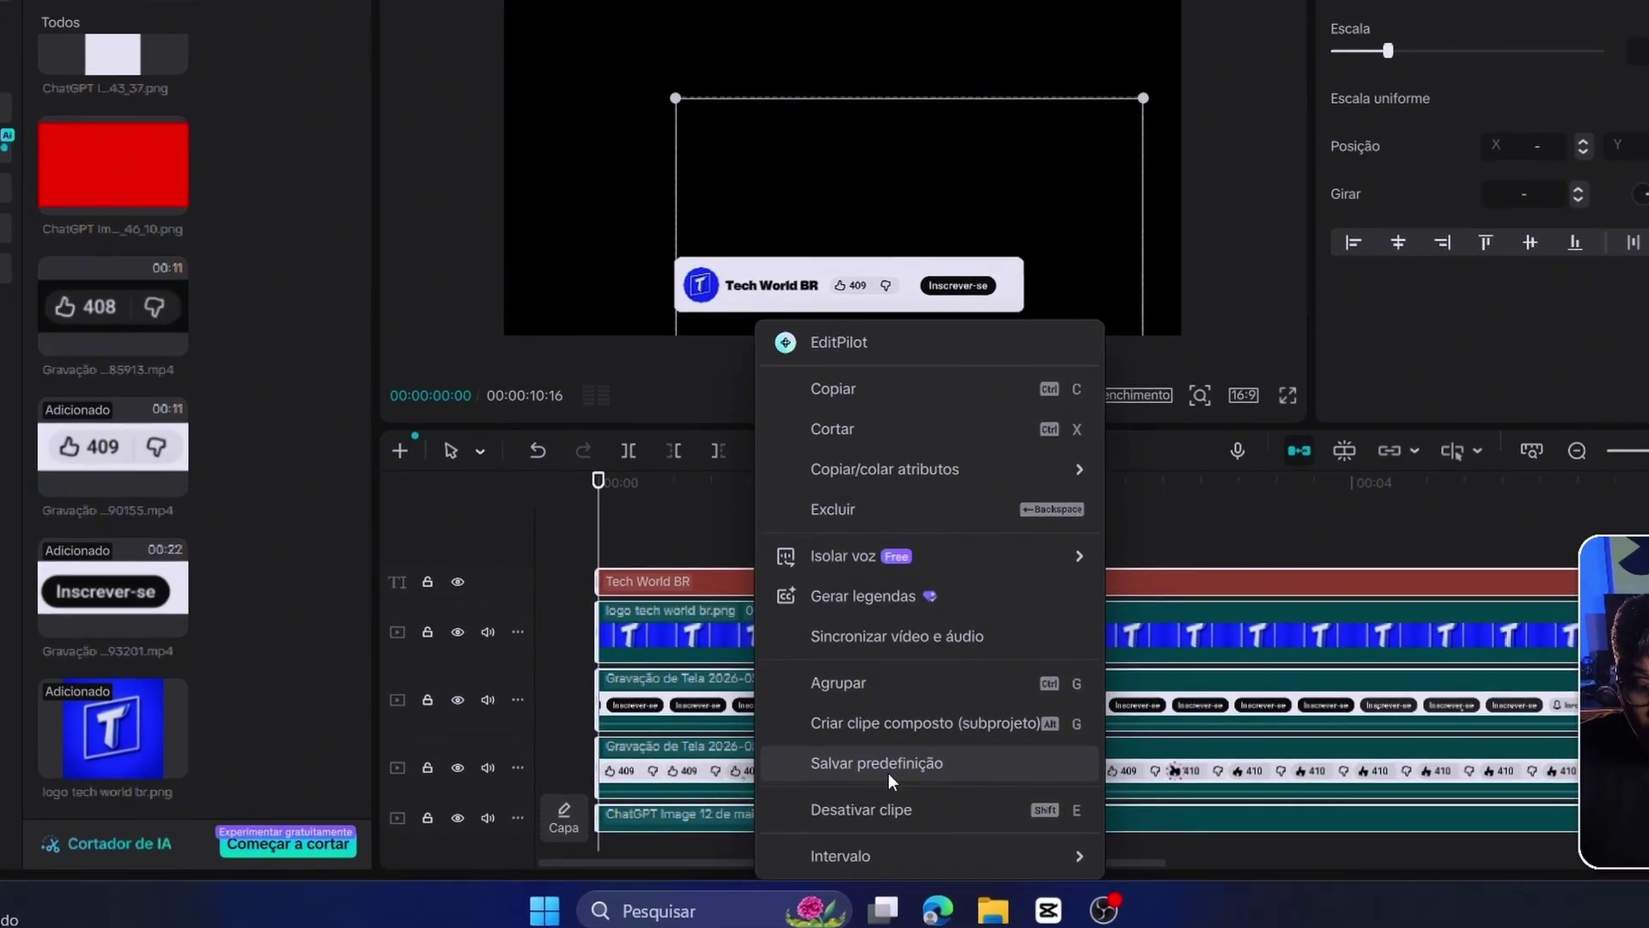
click(892, 774)
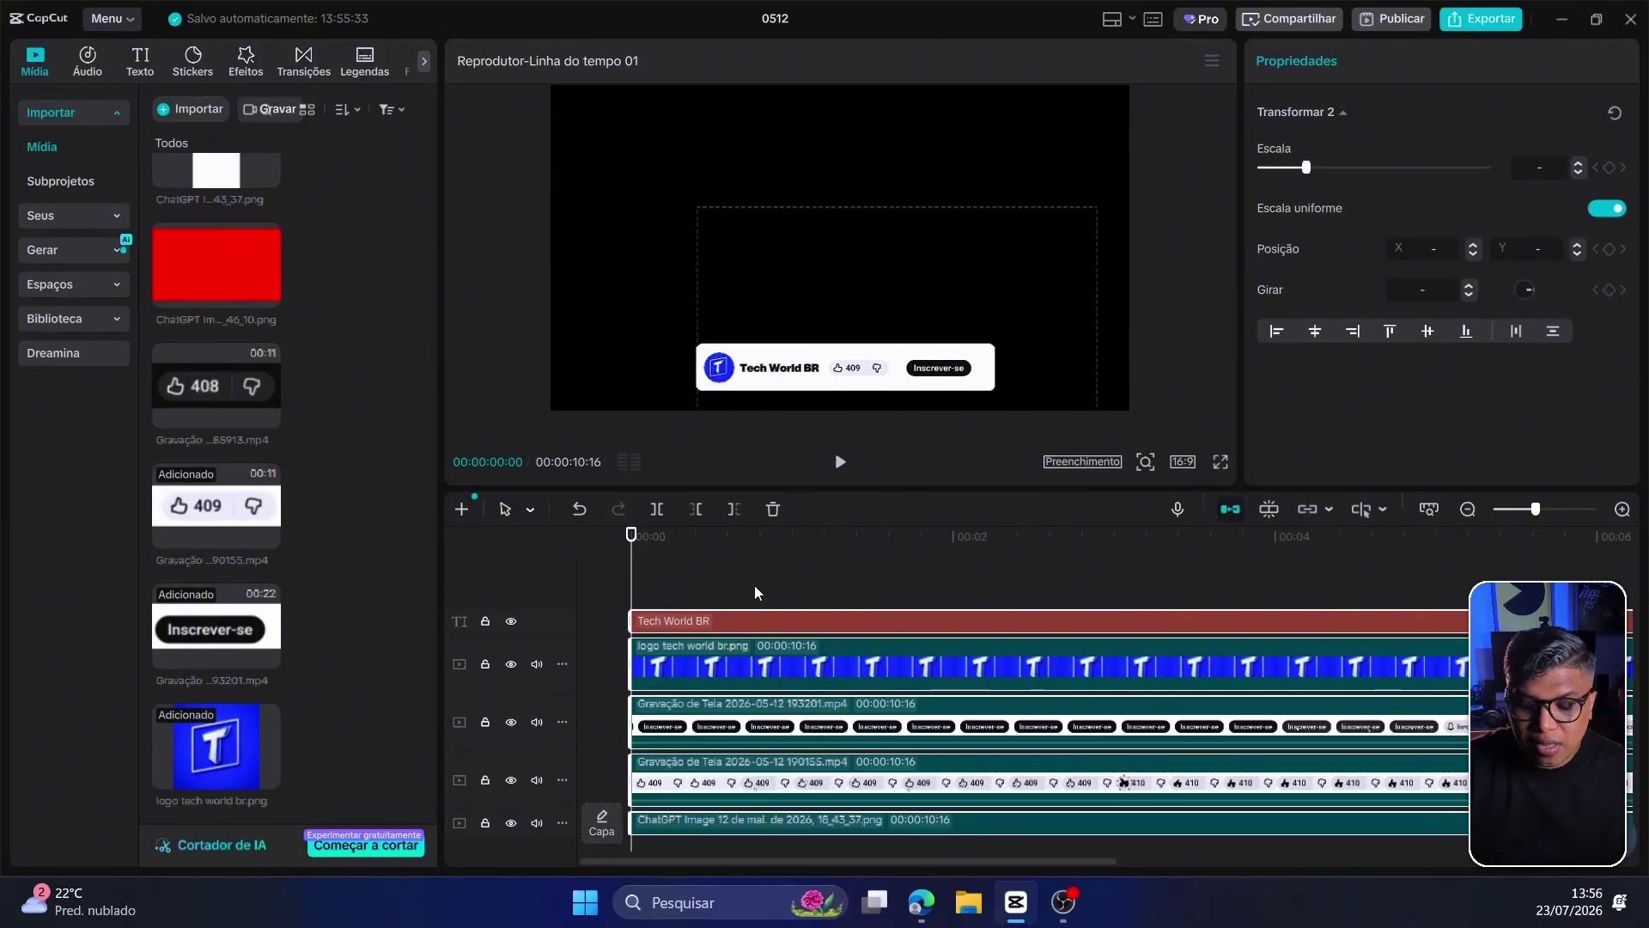
Delete all banner layers from the timeline and remove all imported files from the project media.
key(Delete)
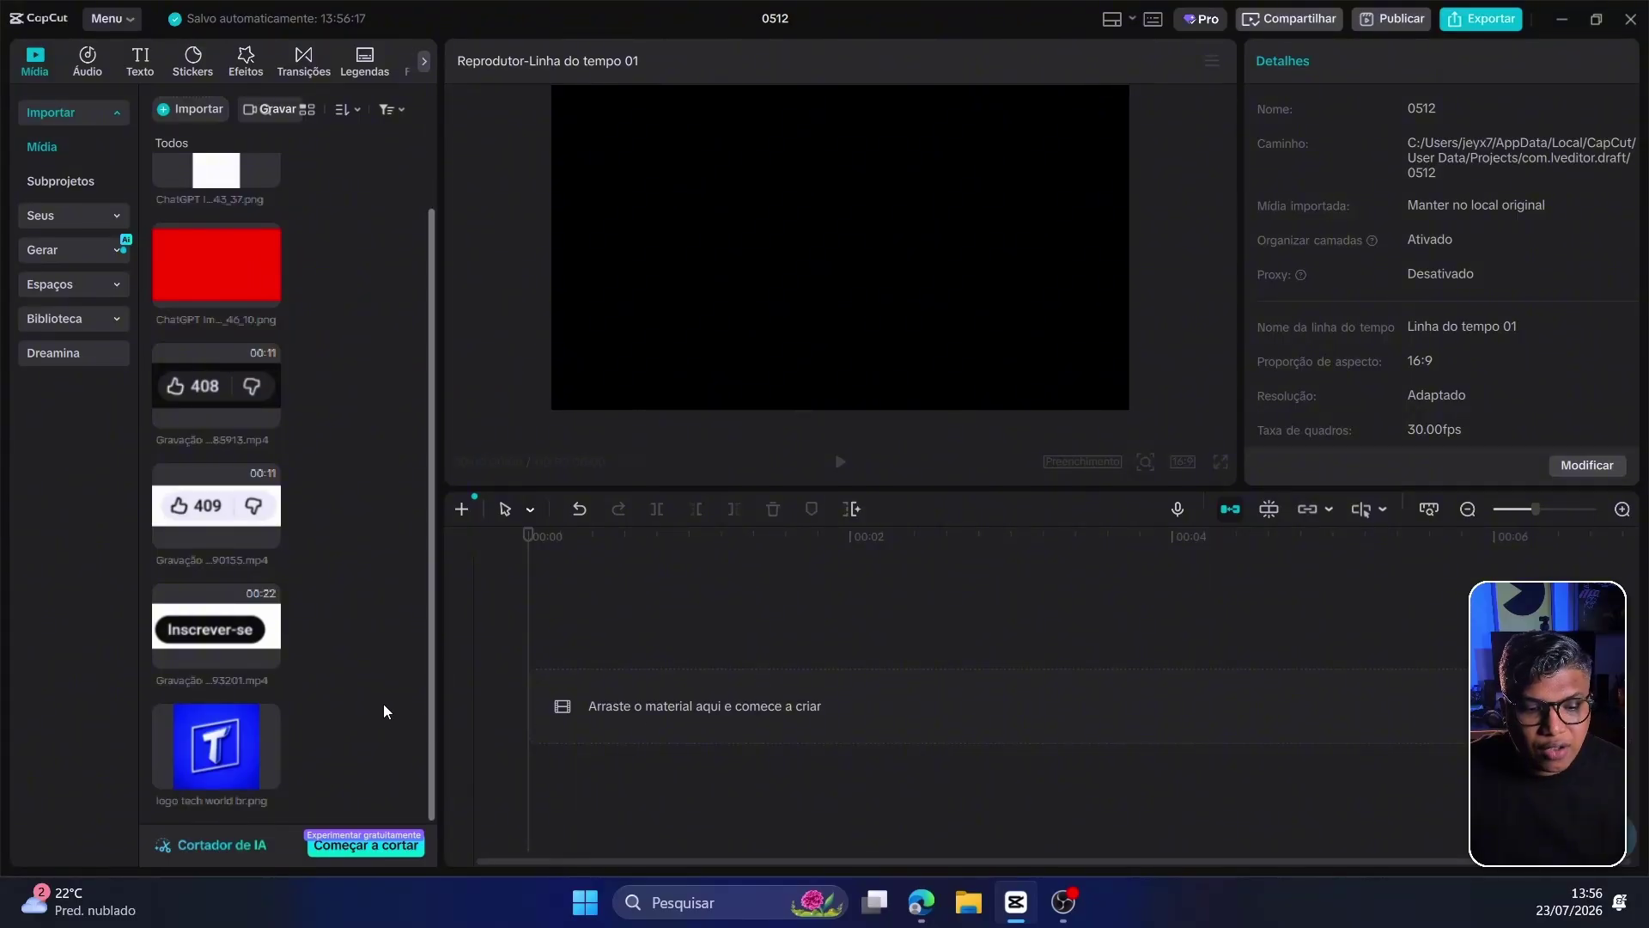
drag(378, 786, 198, 135)
key(Delete)
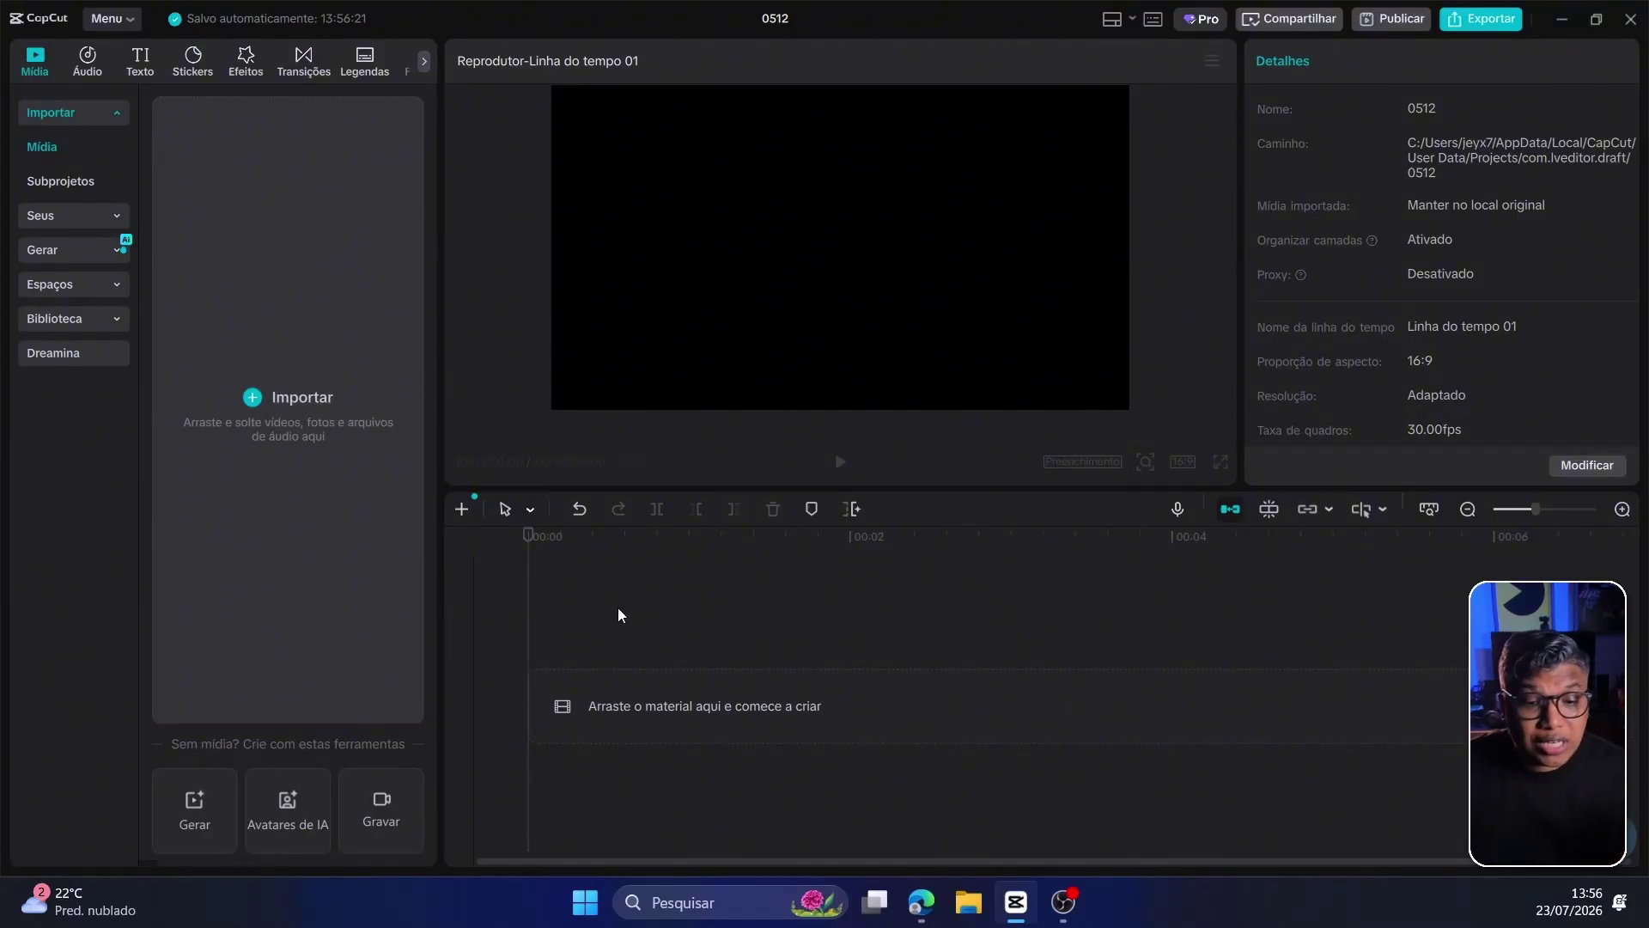
Import the DJI video from the mt 78 folder in Vídeos into the project media.
click(390, 412)
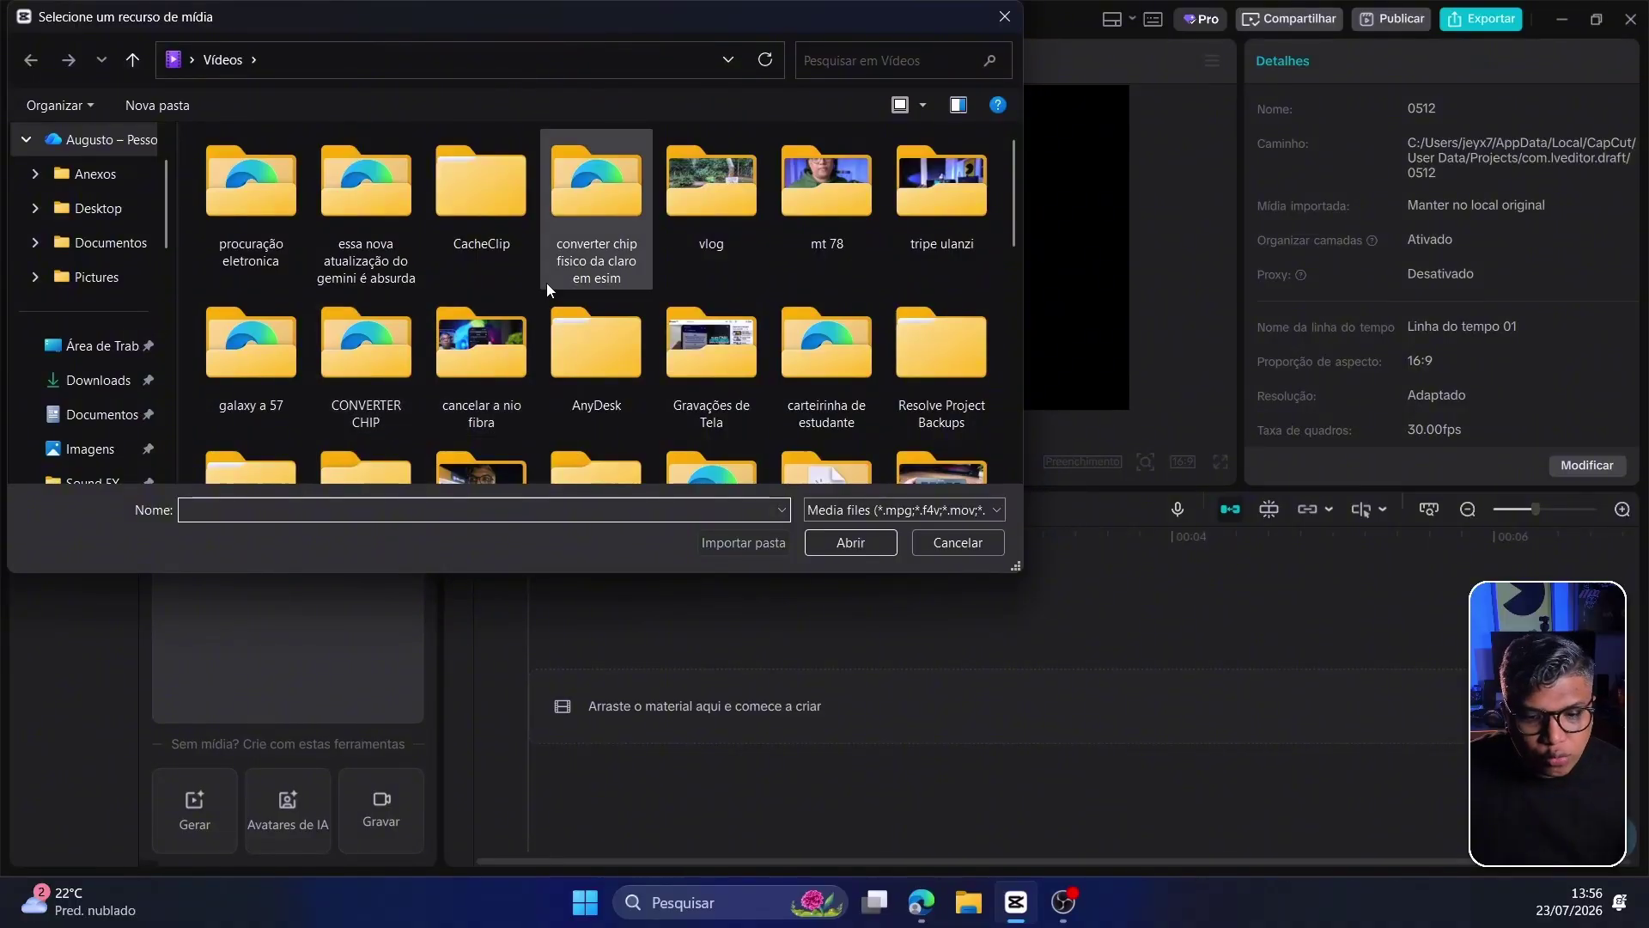
double_click(811, 198)
double_click(251, 193)
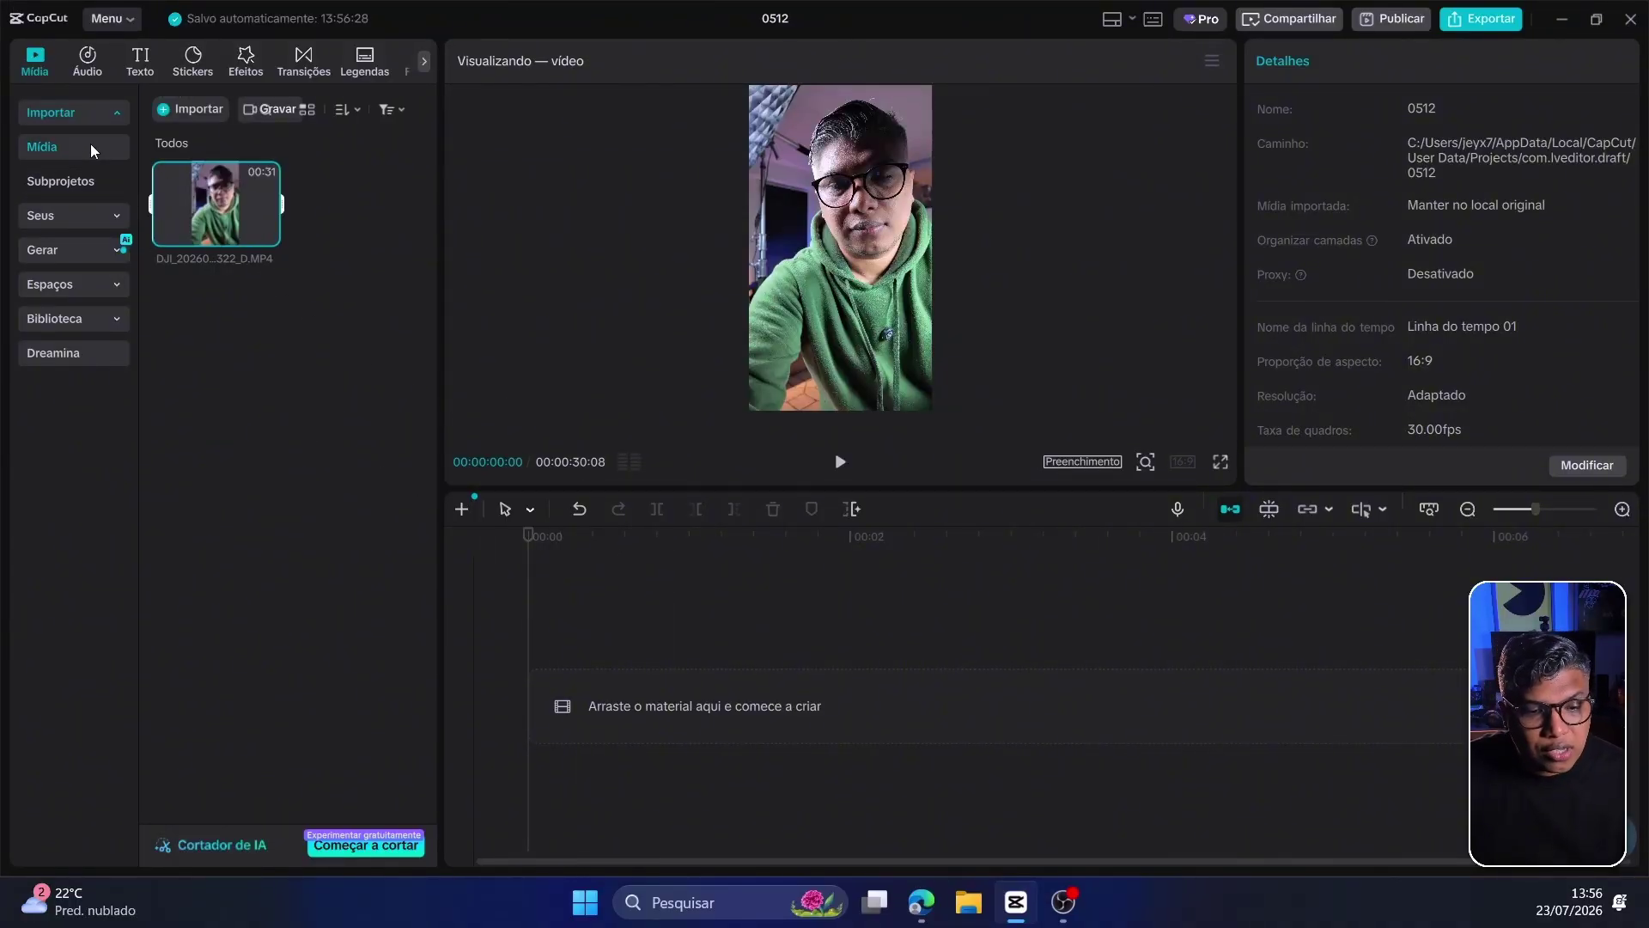
Add the saved preset Minhas predefinições2 at the start of the empty timeline and briefly preview it.
click(57, 217)
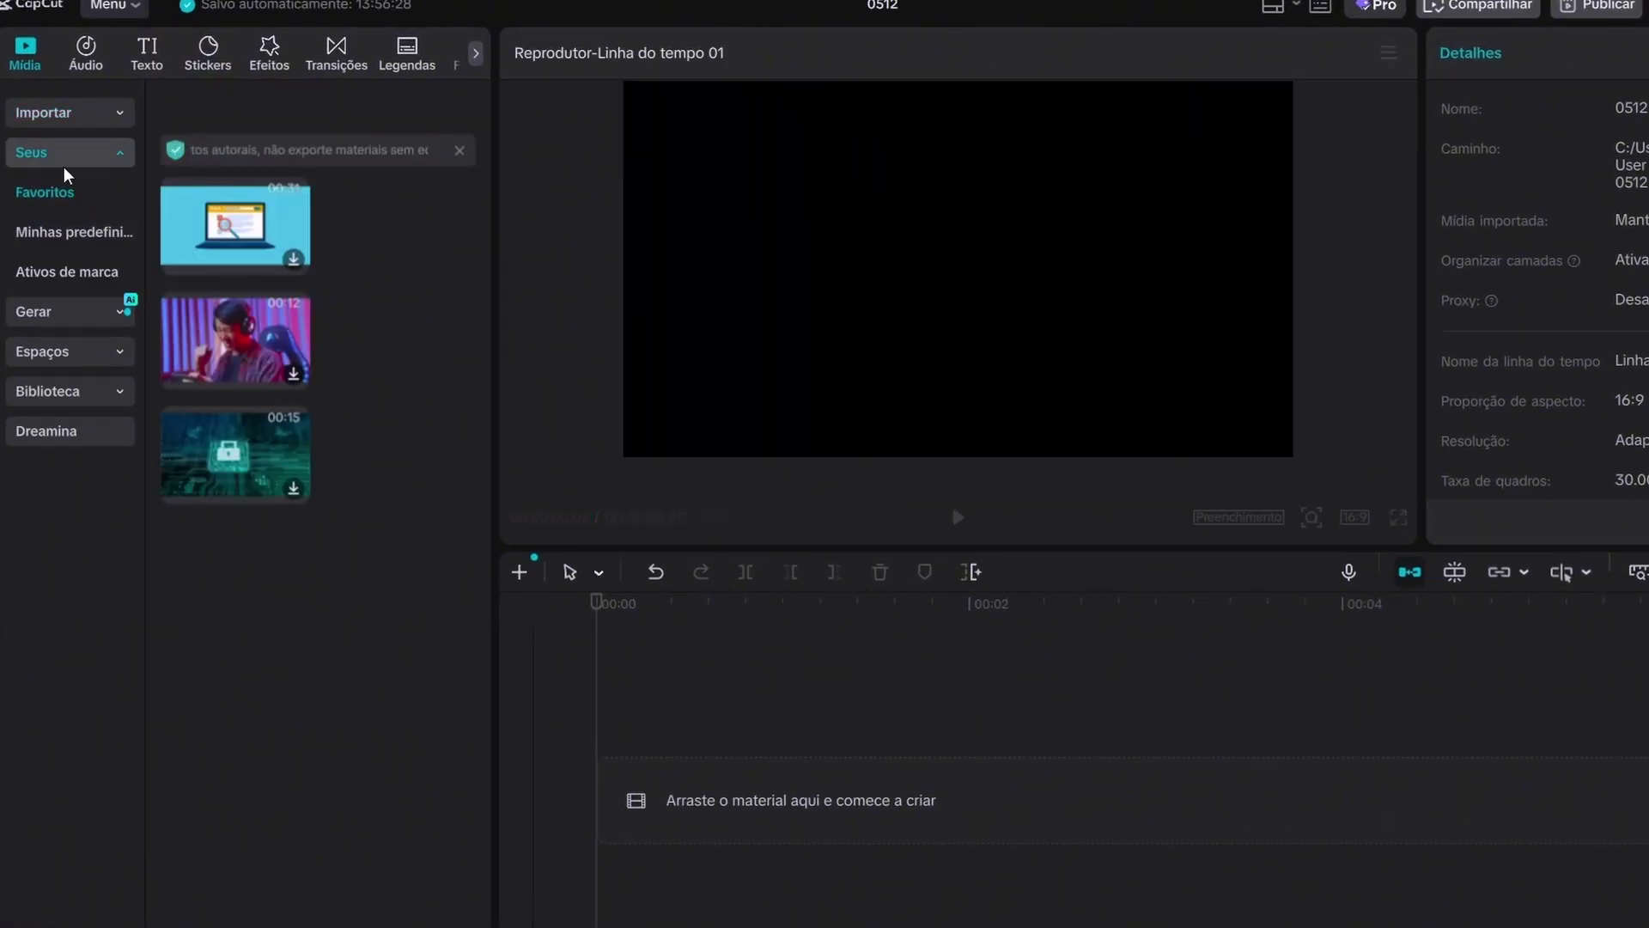
click(73, 242)
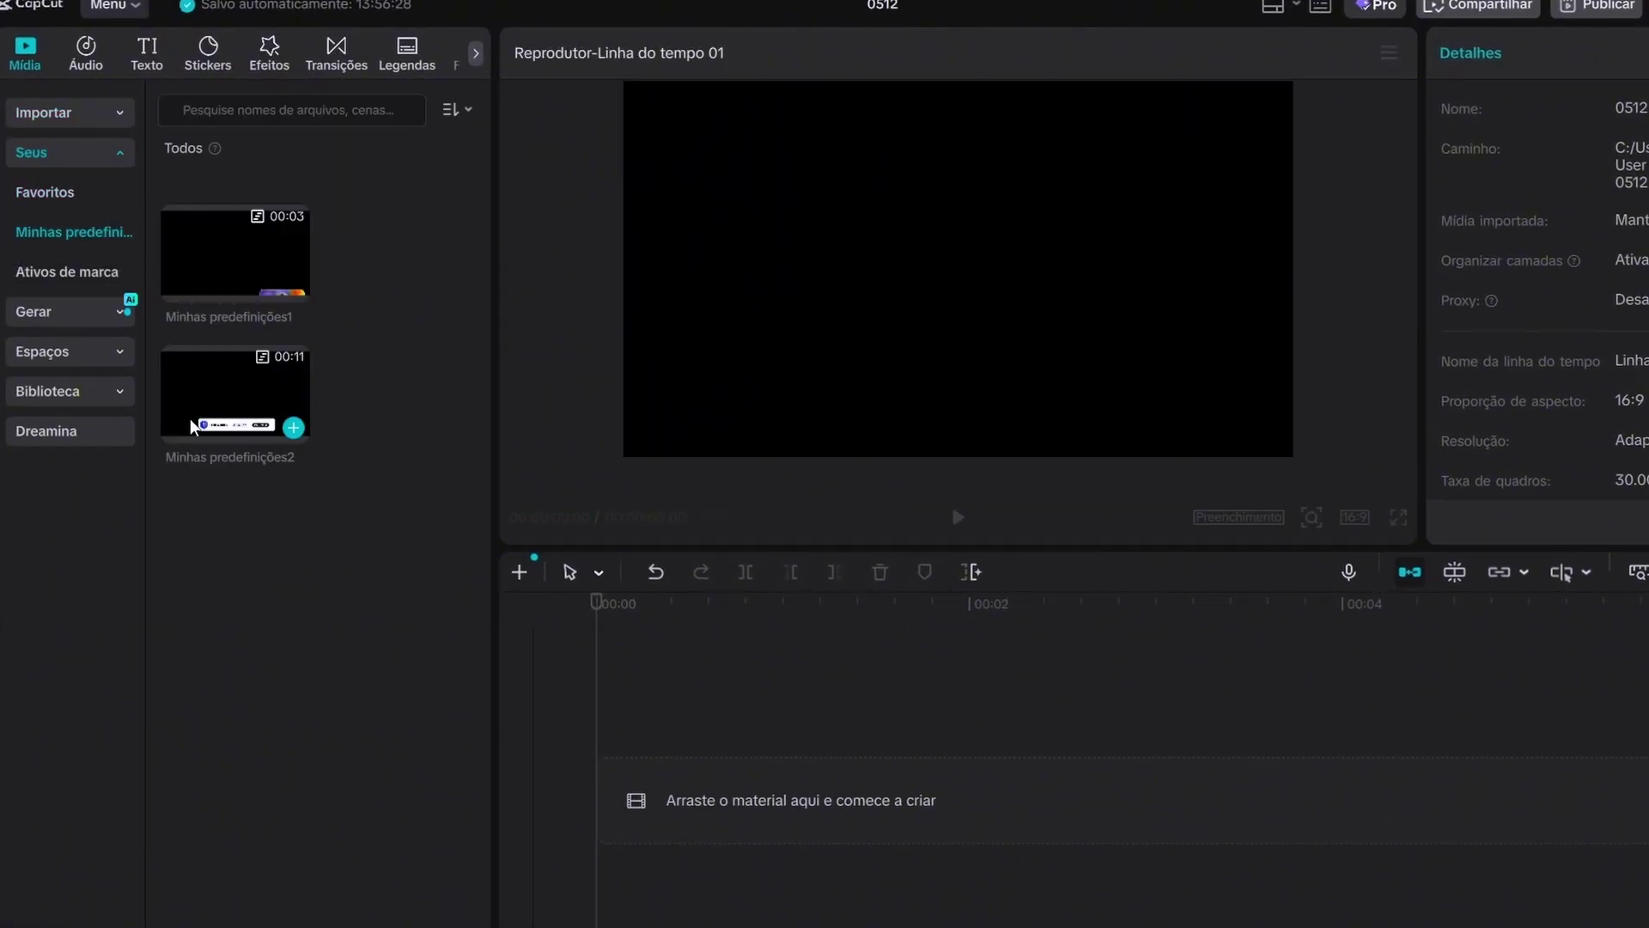
drag(222, 422, 709, 798)
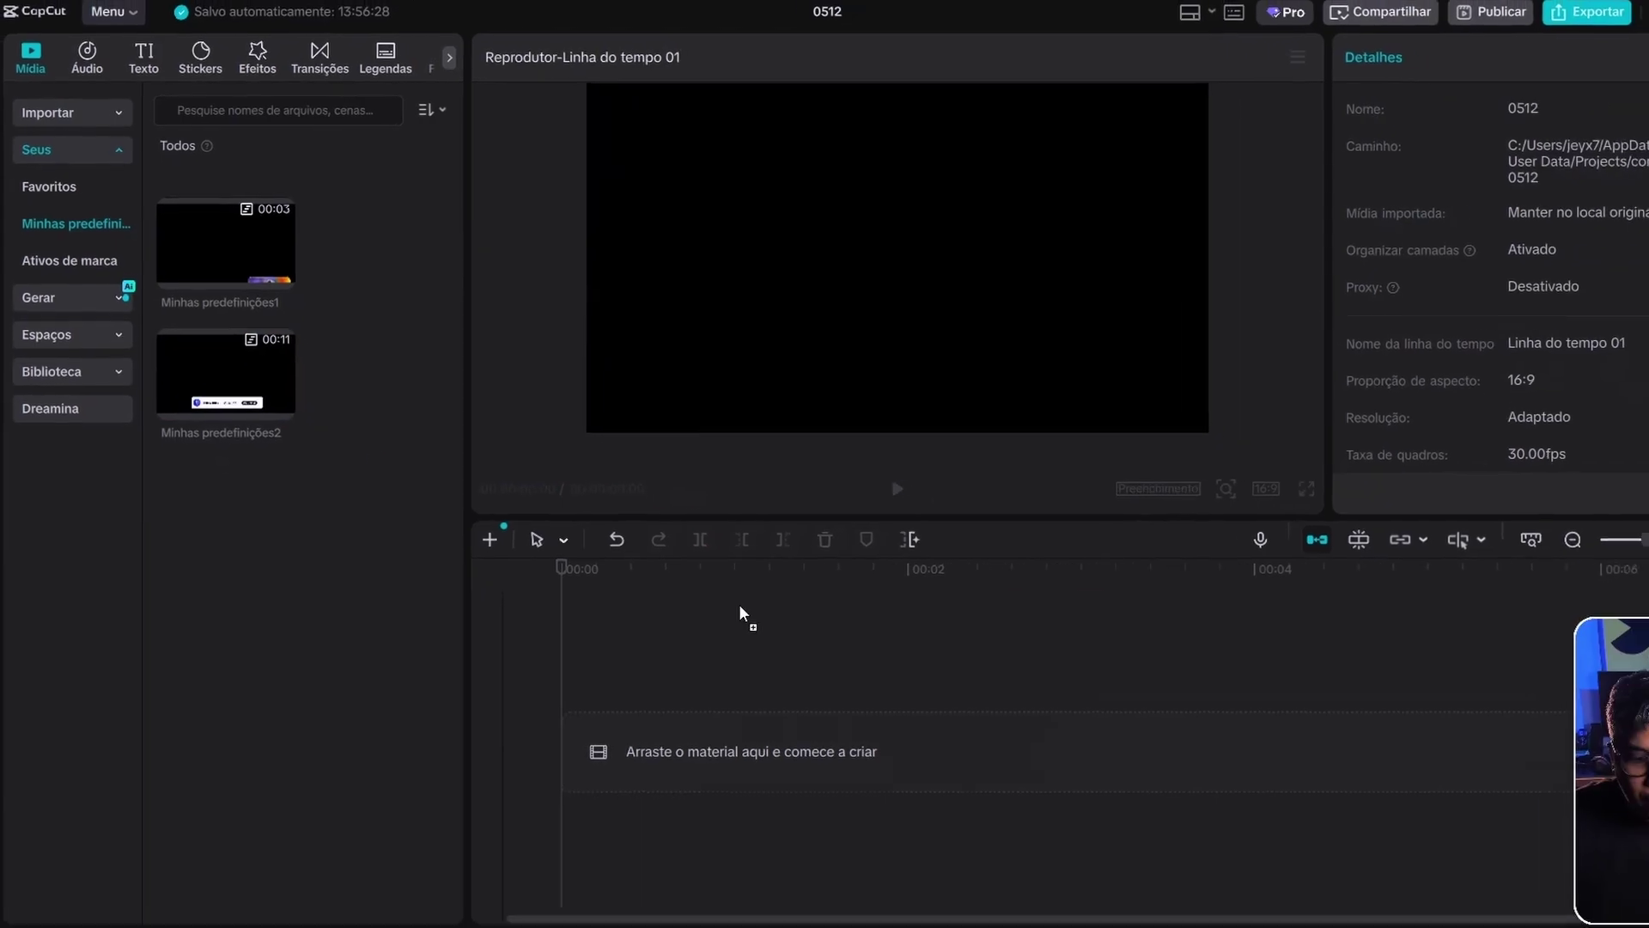
drag(625, 705, 626, 705)
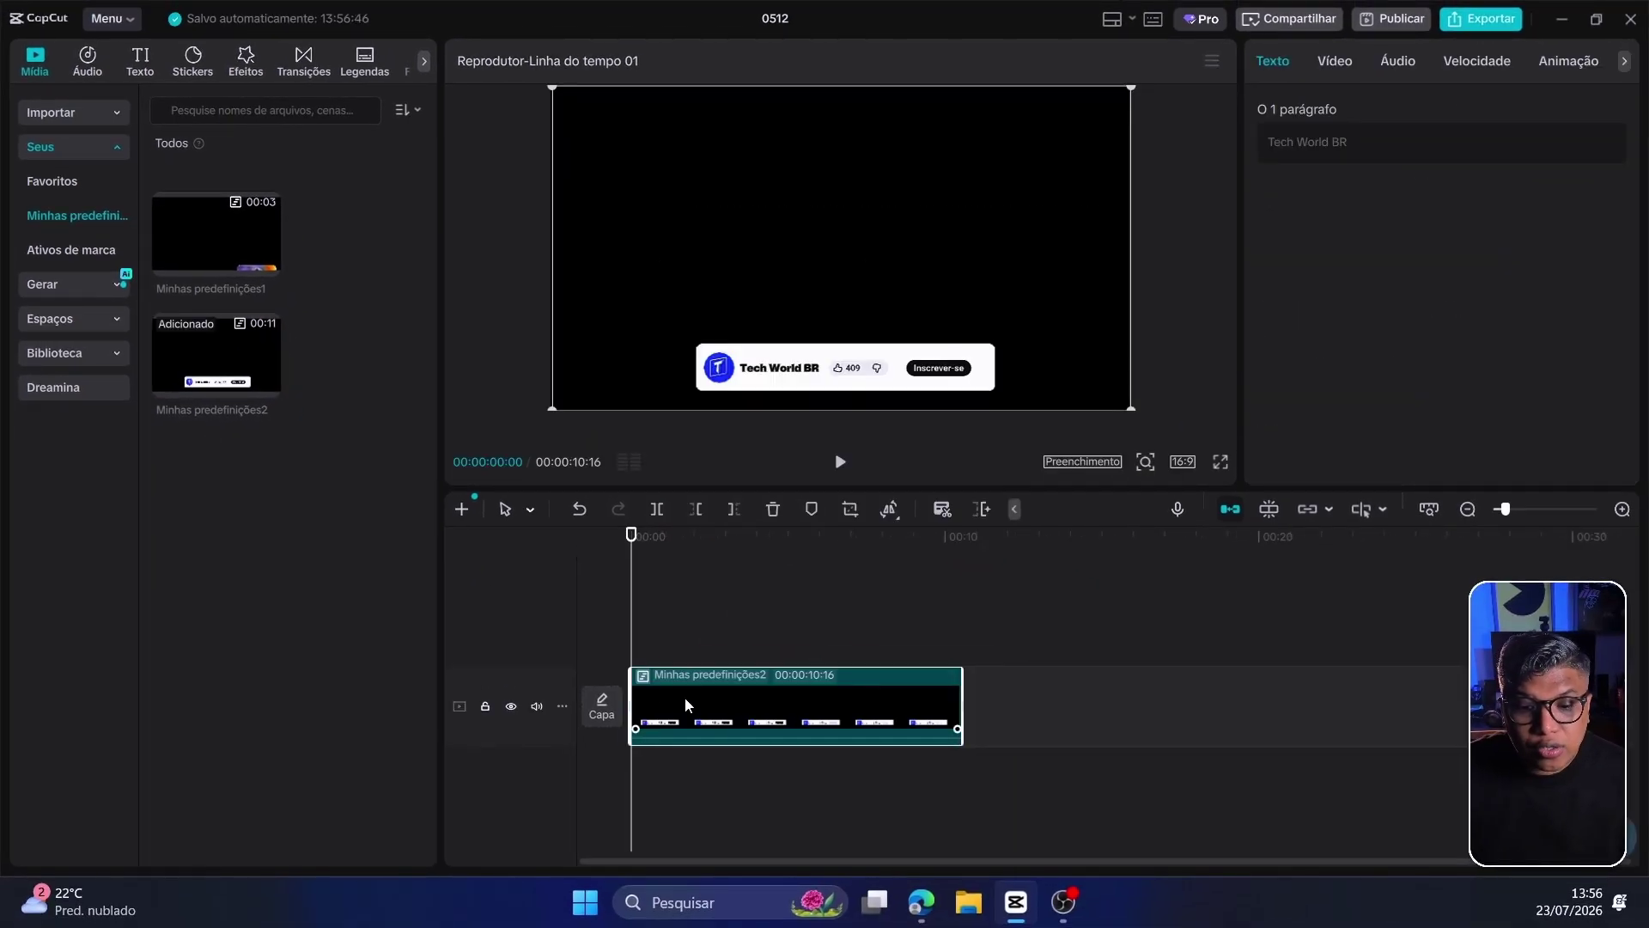
key(space)
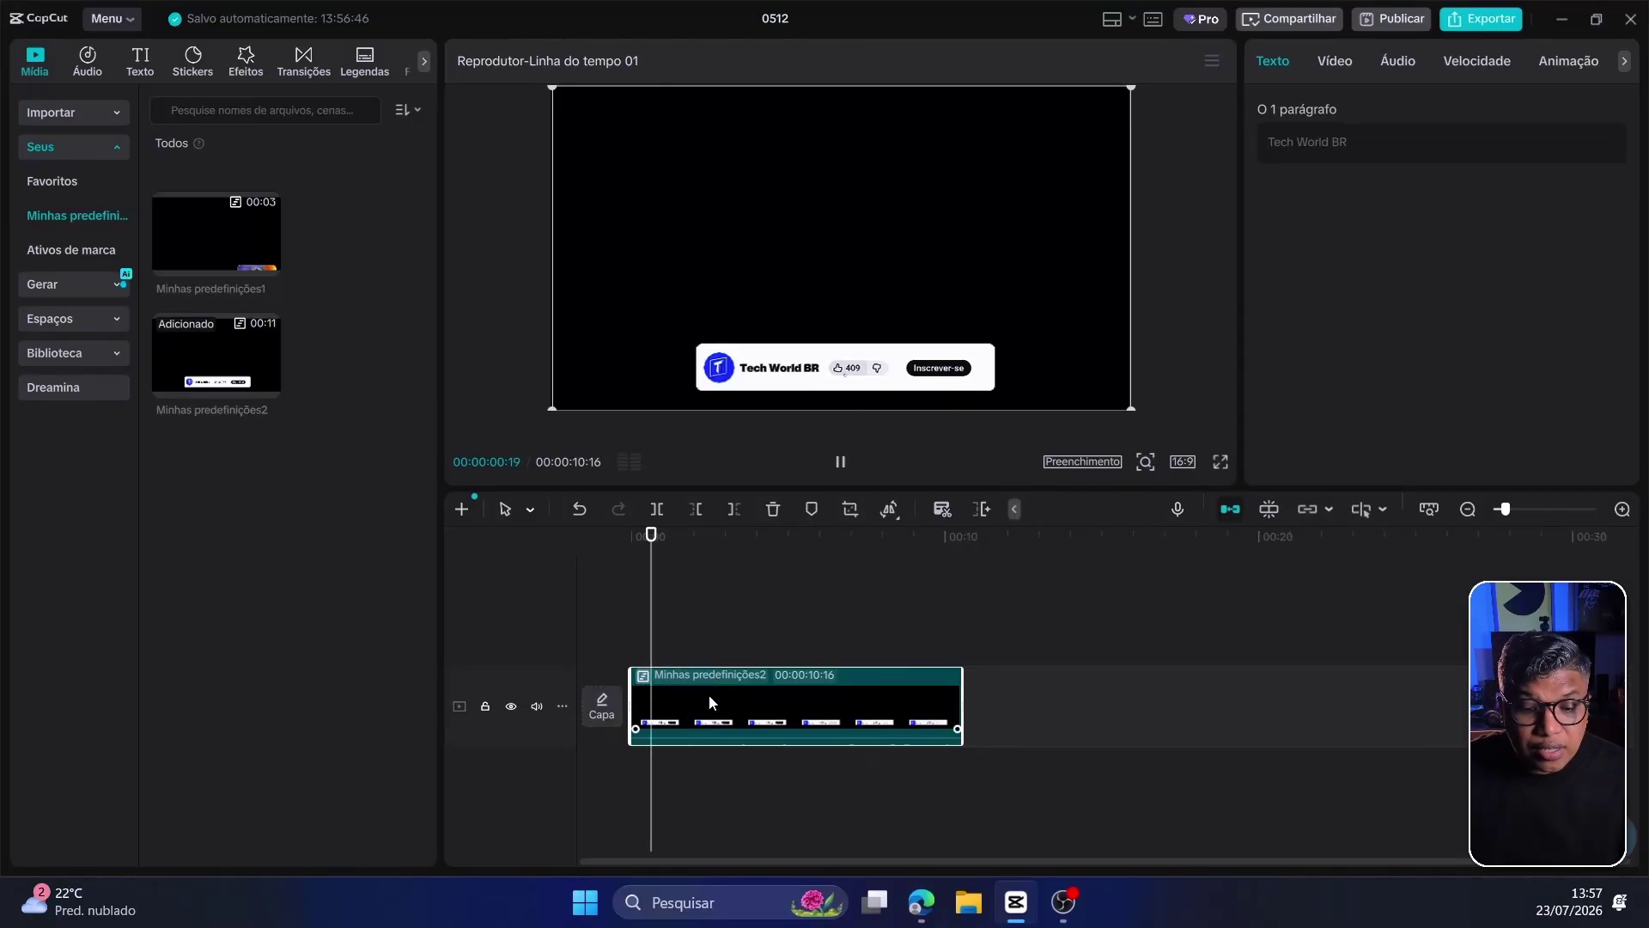
key(space)
Place the DJI video at the timeline start on a track beneath the banner preset.
click(84, 121)
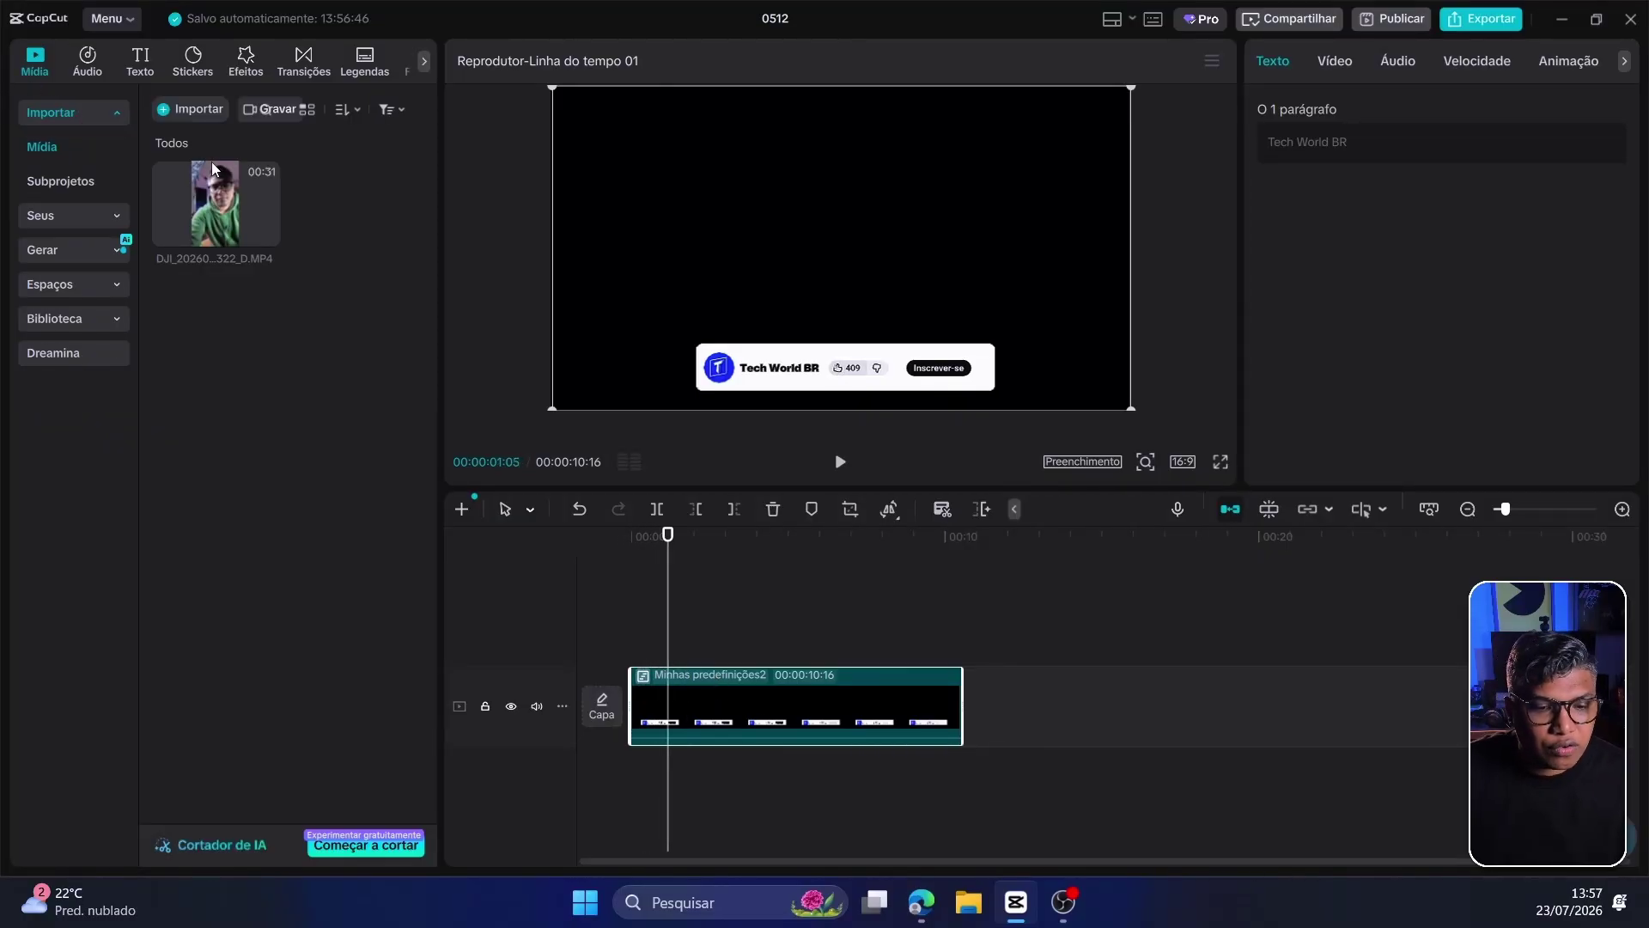
drag(215, 206, 1034, 725)
drag(846, 703, 845, 645)
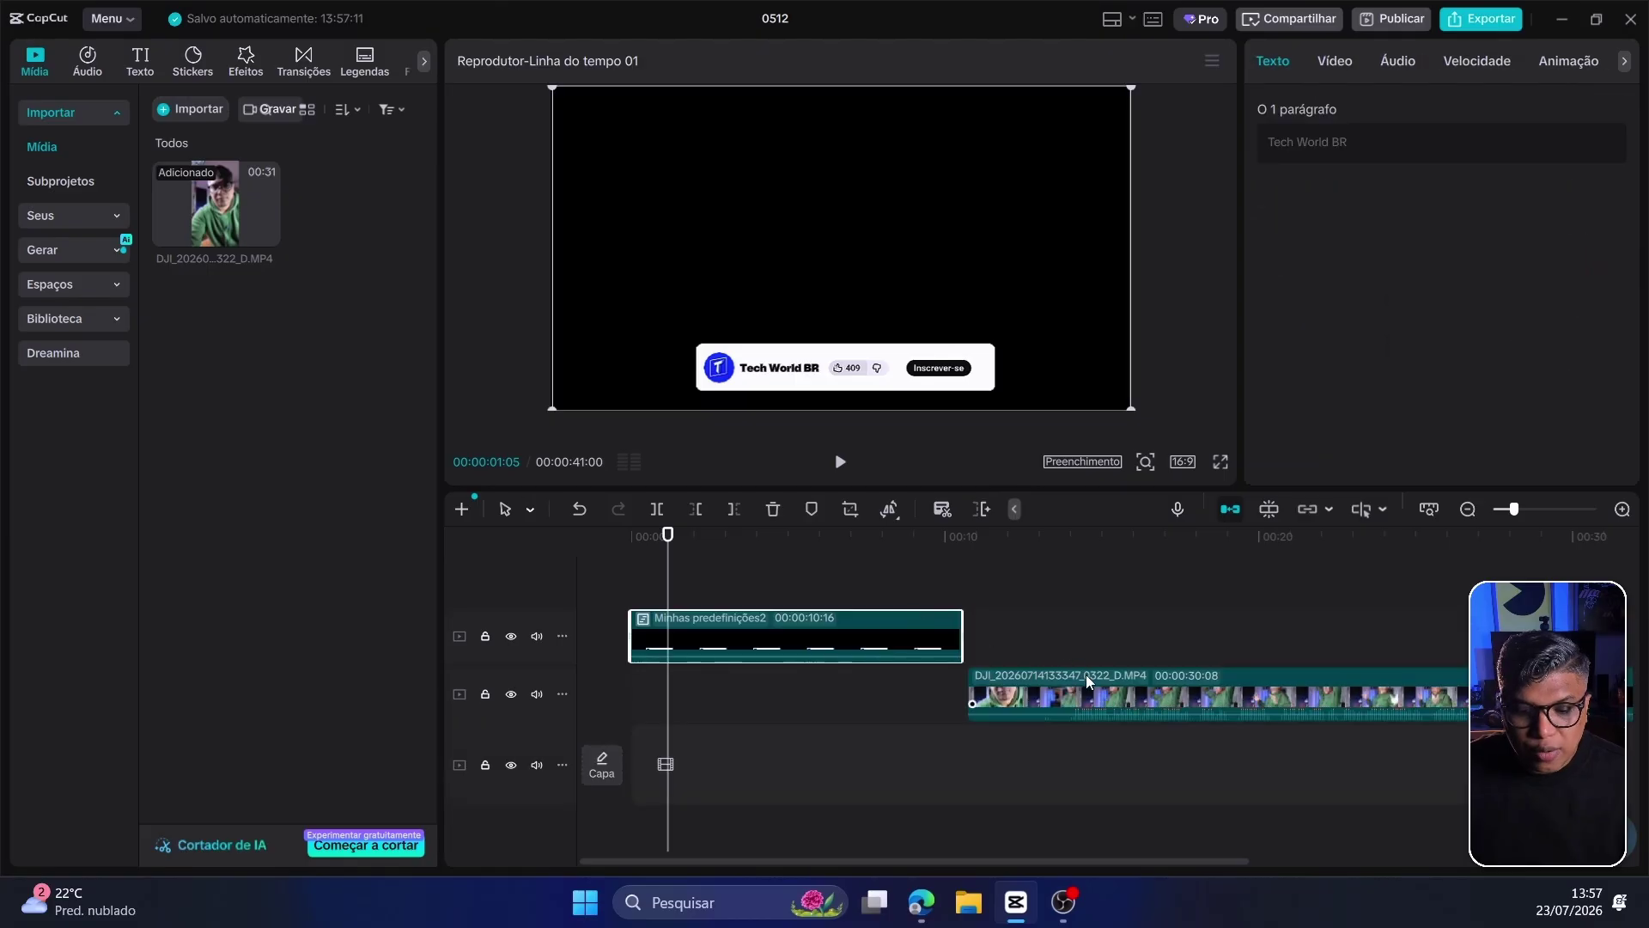
drag(1086, 678, 767, 697)
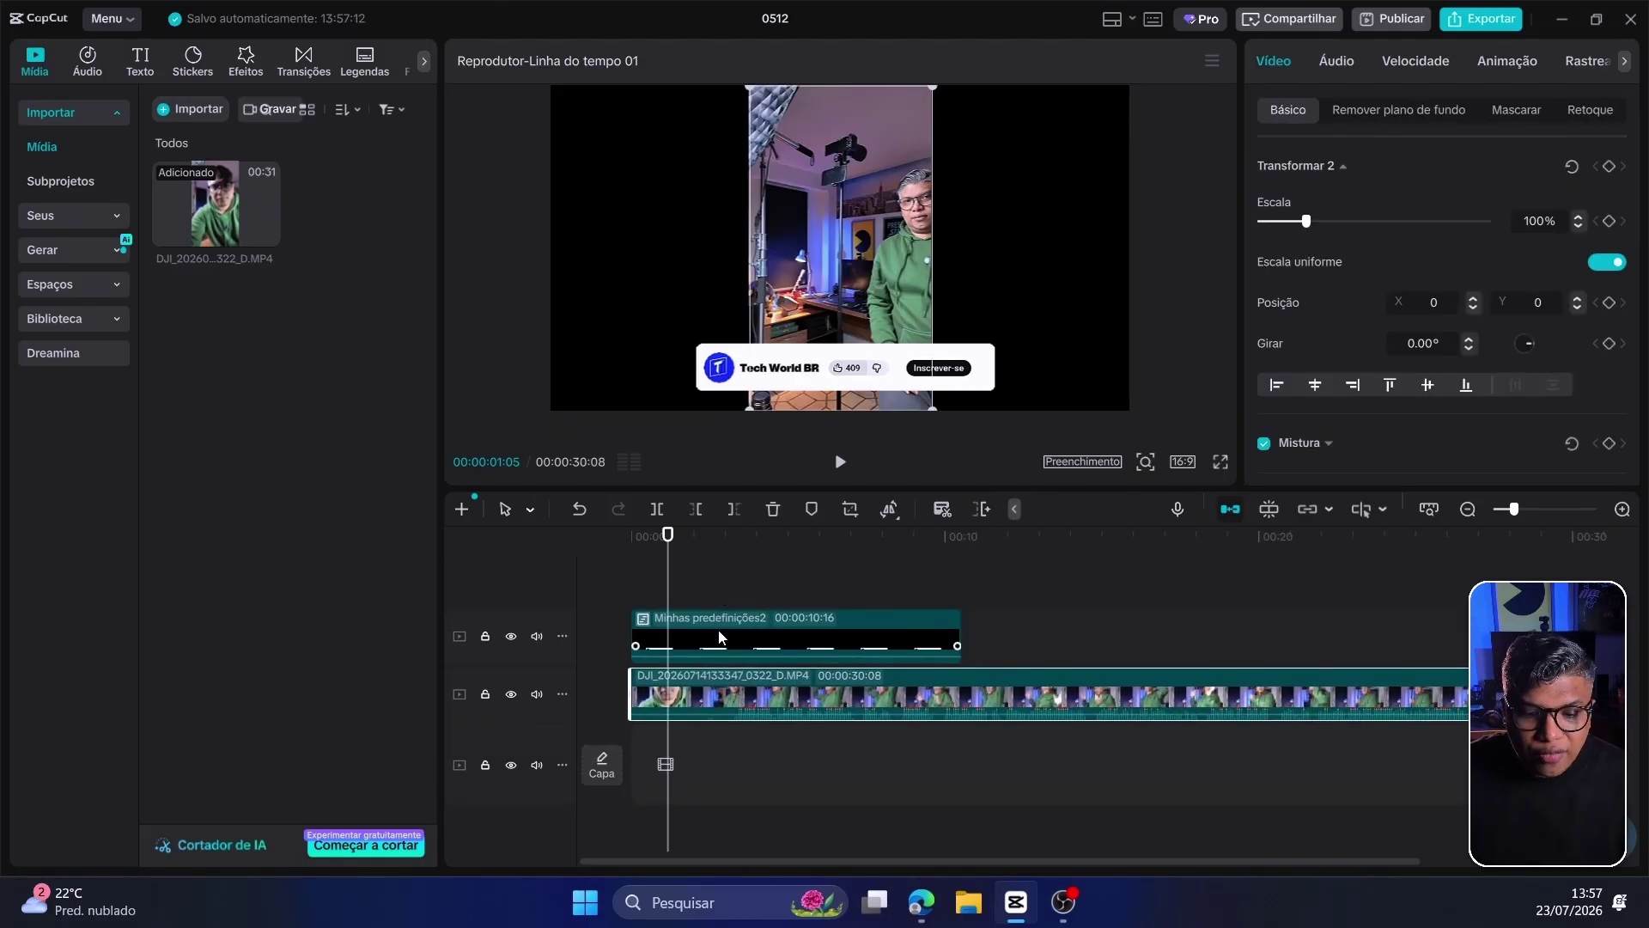
Scale down the banner preset, position it within the vertical video's frame, and briefly preview it.
click(637, 645)
drag(1133, 95, 987, 166)
drag(896, 264, 857, 311)
key(space)
key(space)
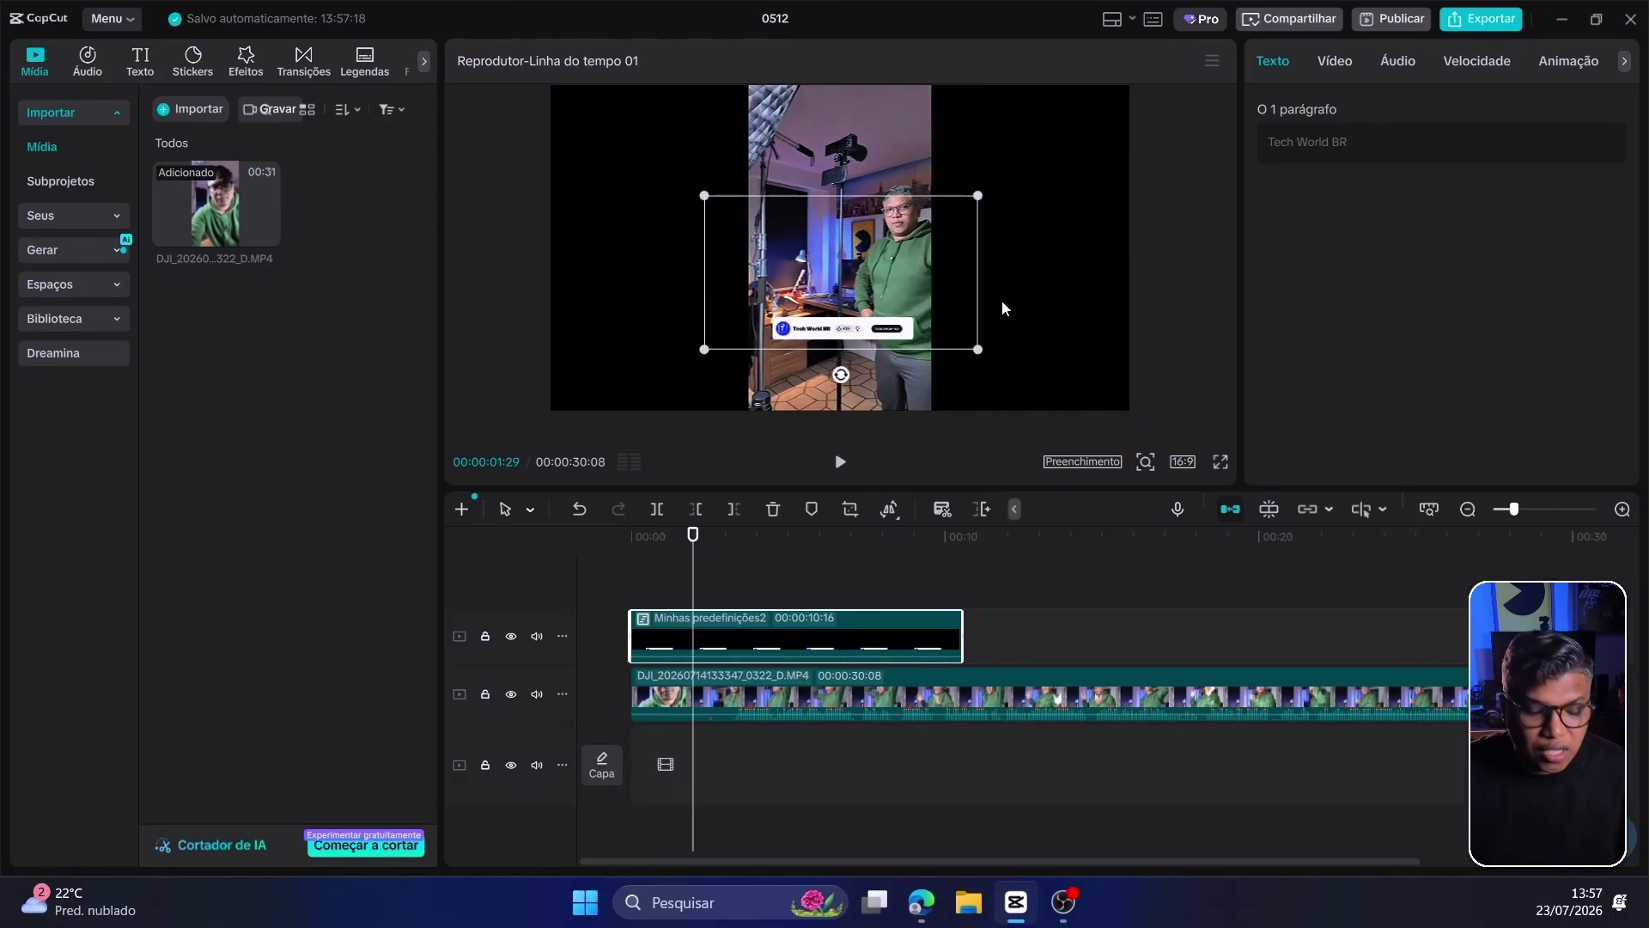
Return to the start of the timeline and view the saved presets in the media library.
key(Home)
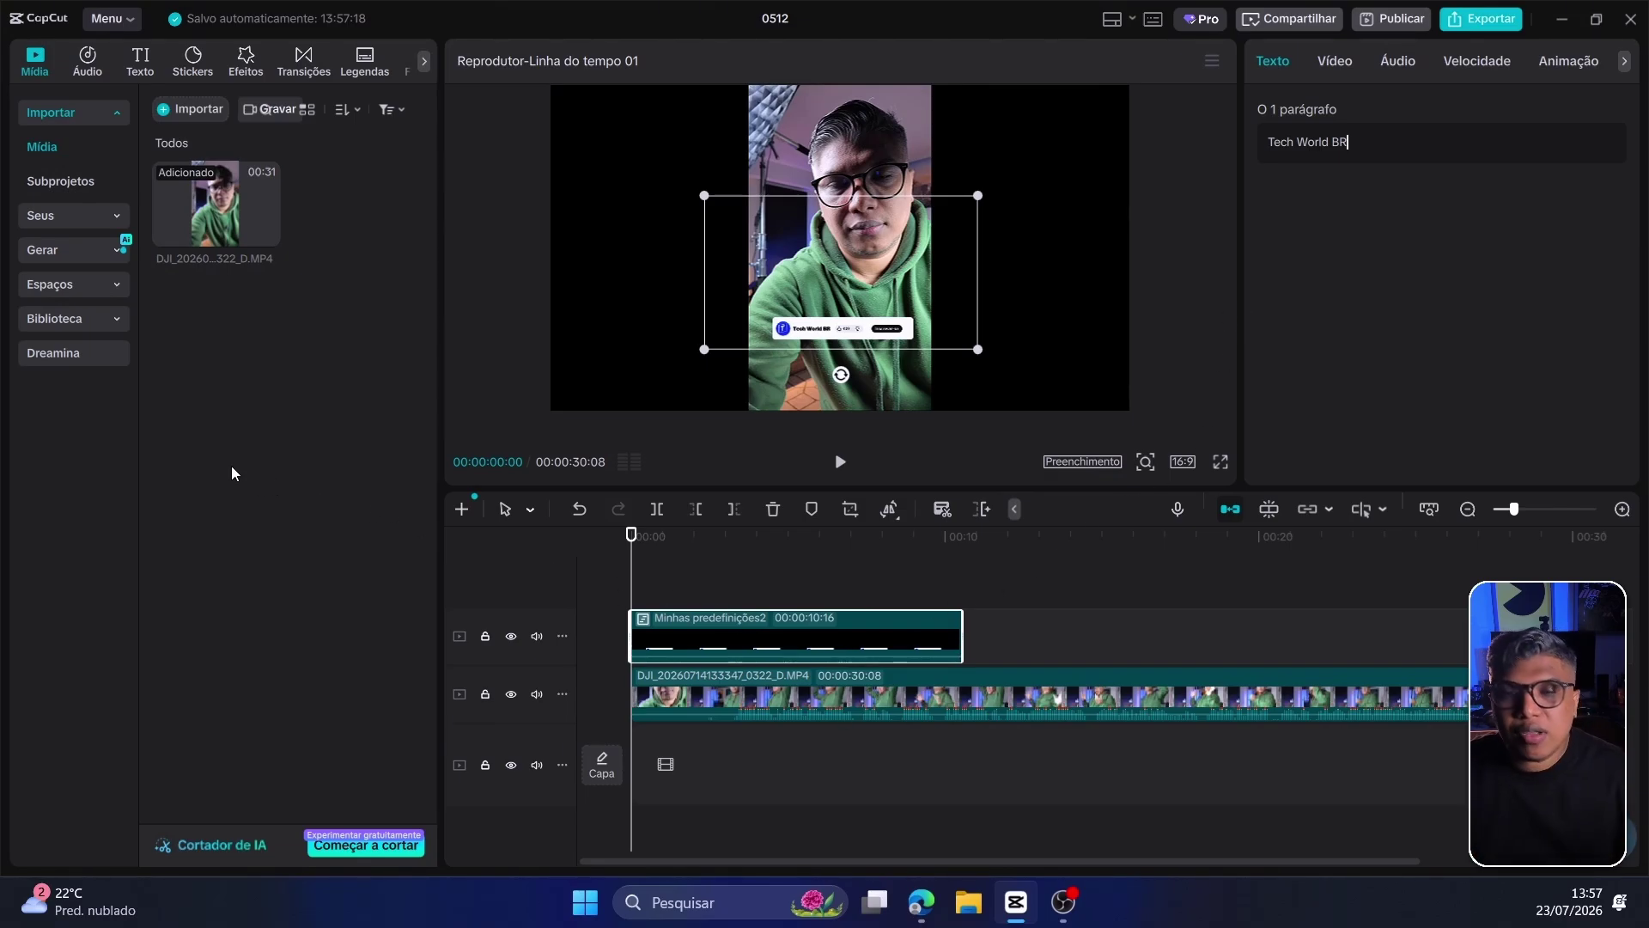
click(63, 122)
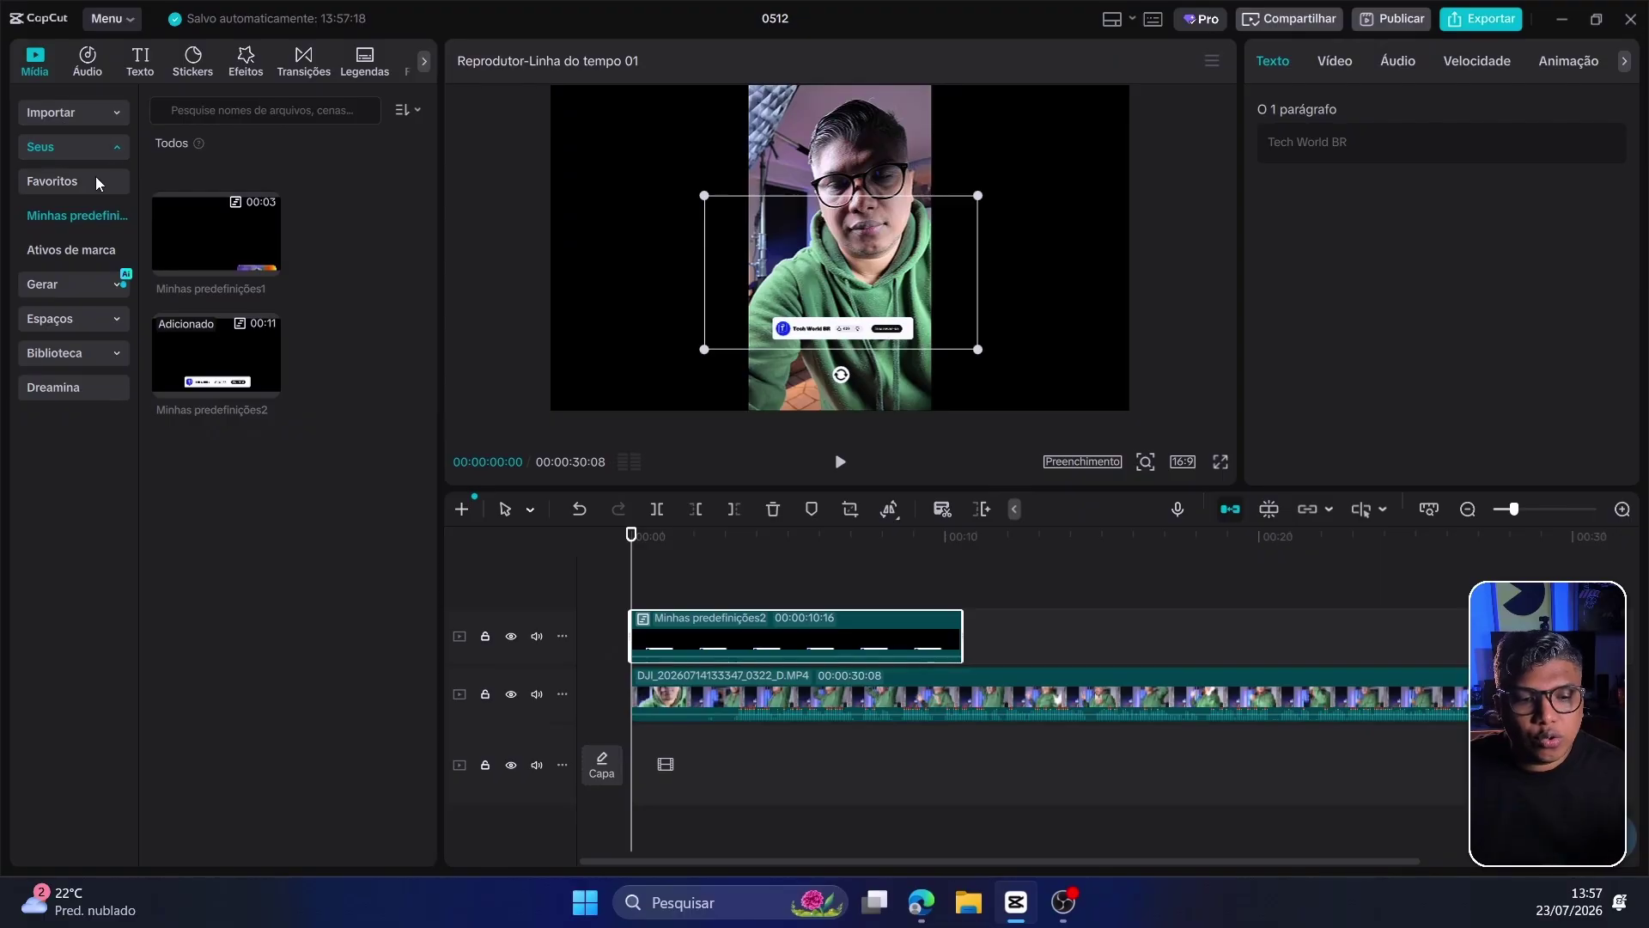
click(744, 567)
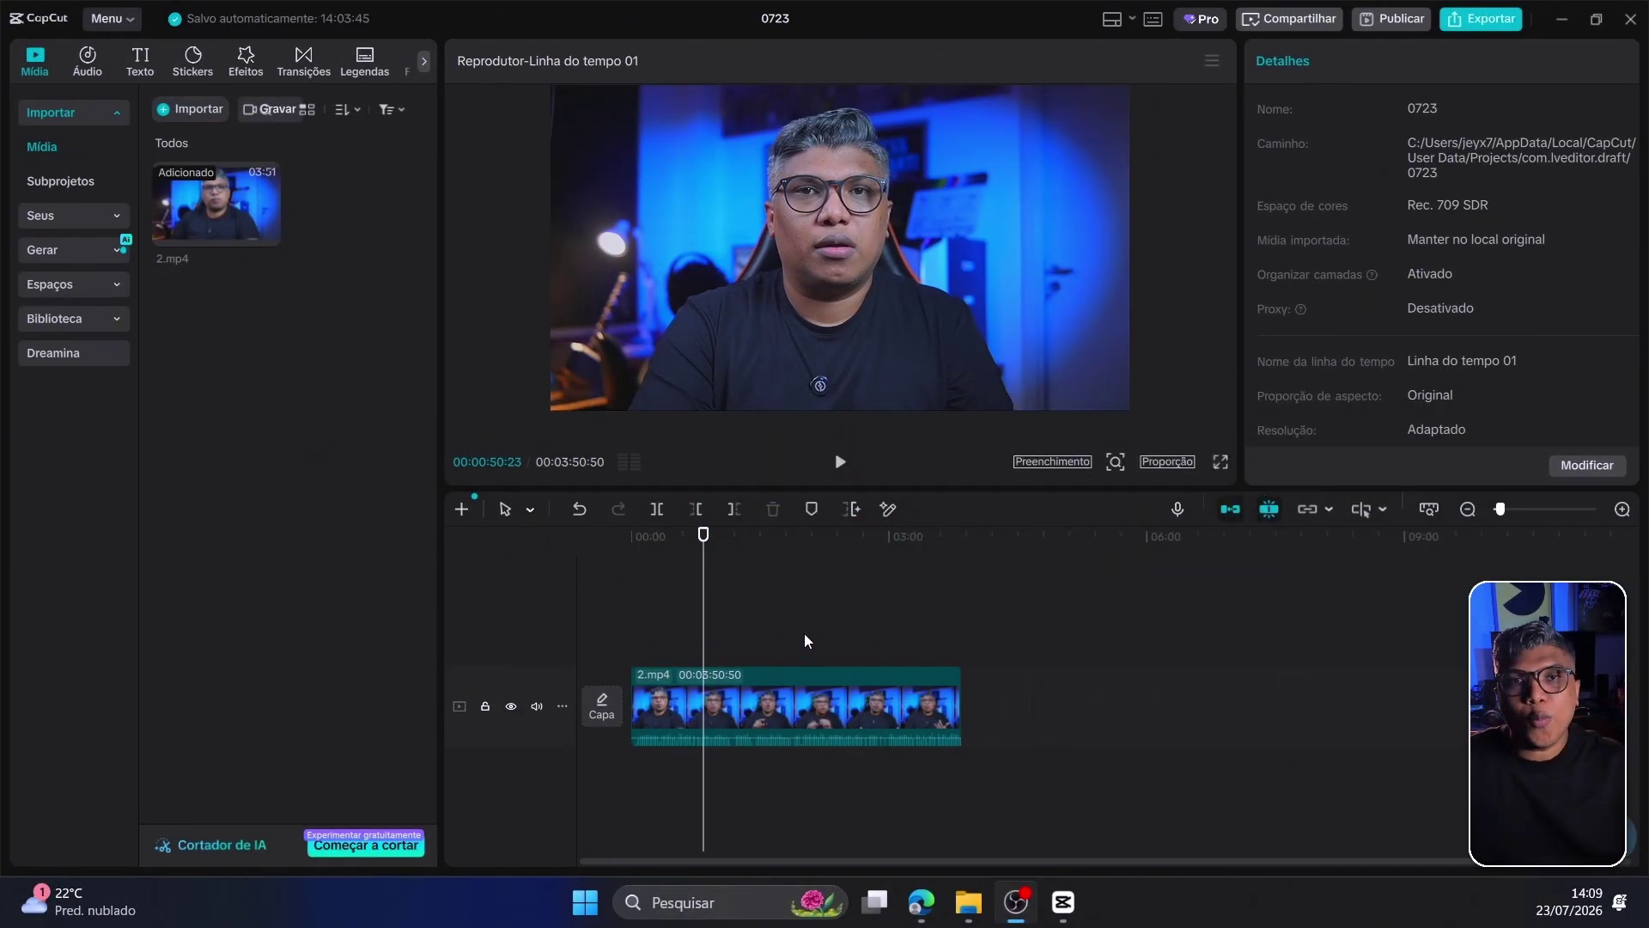
Browse the local Fundos estatico, Sound FX and soud fx para texto folders as media import sources, and leave without importing.
click(183, 107)
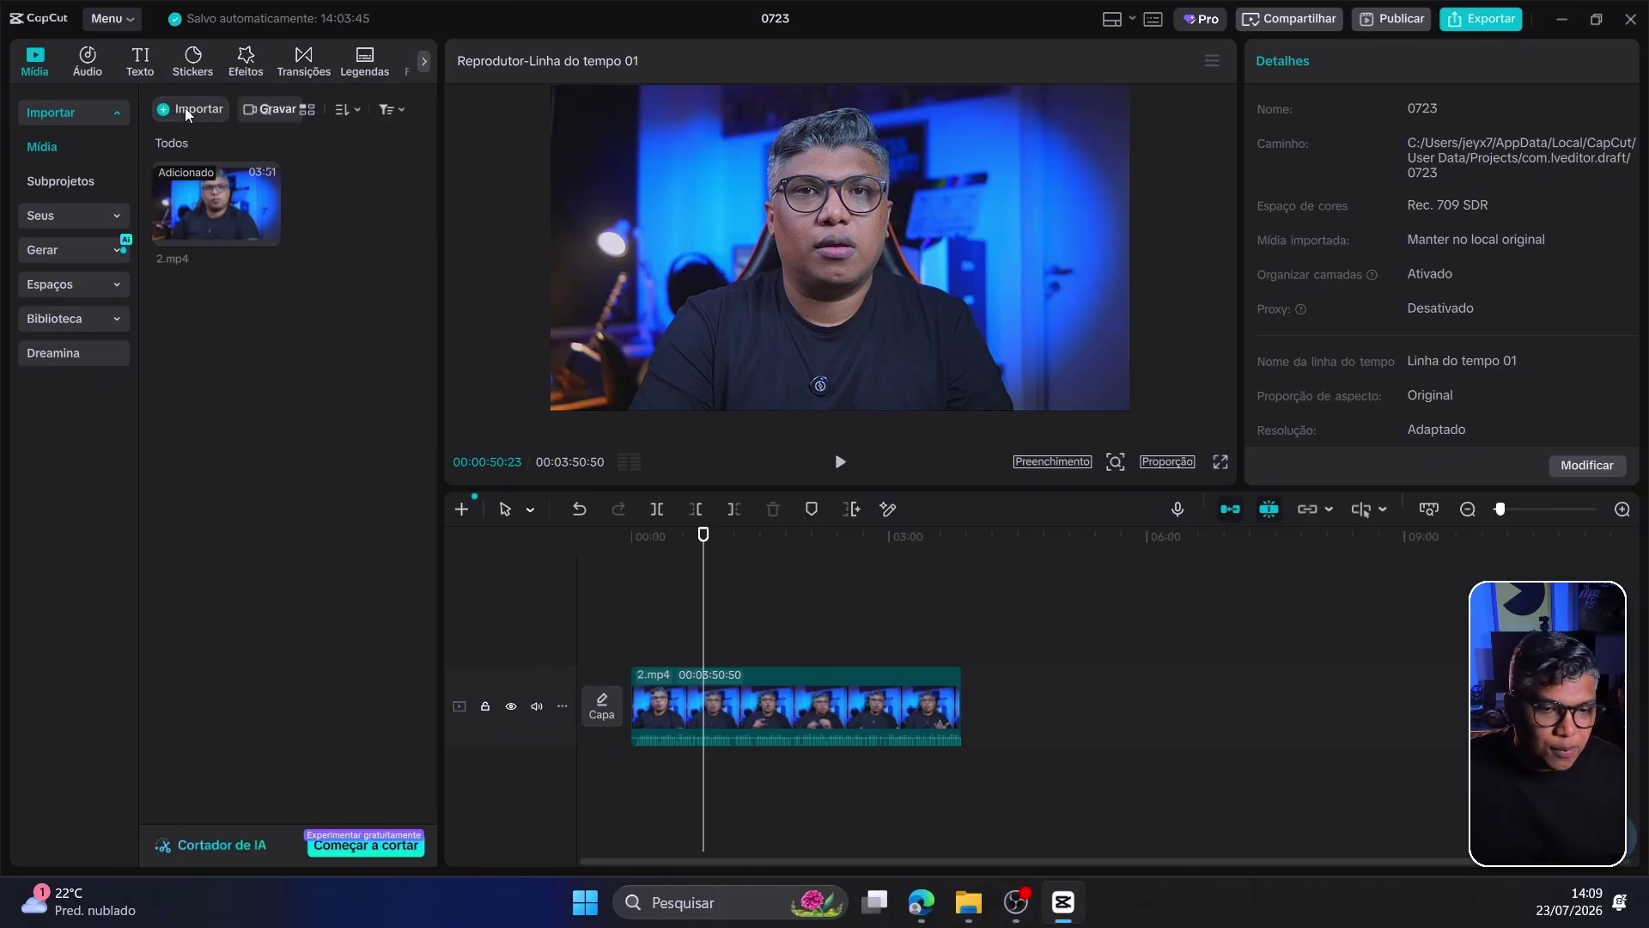
click(99, 414)
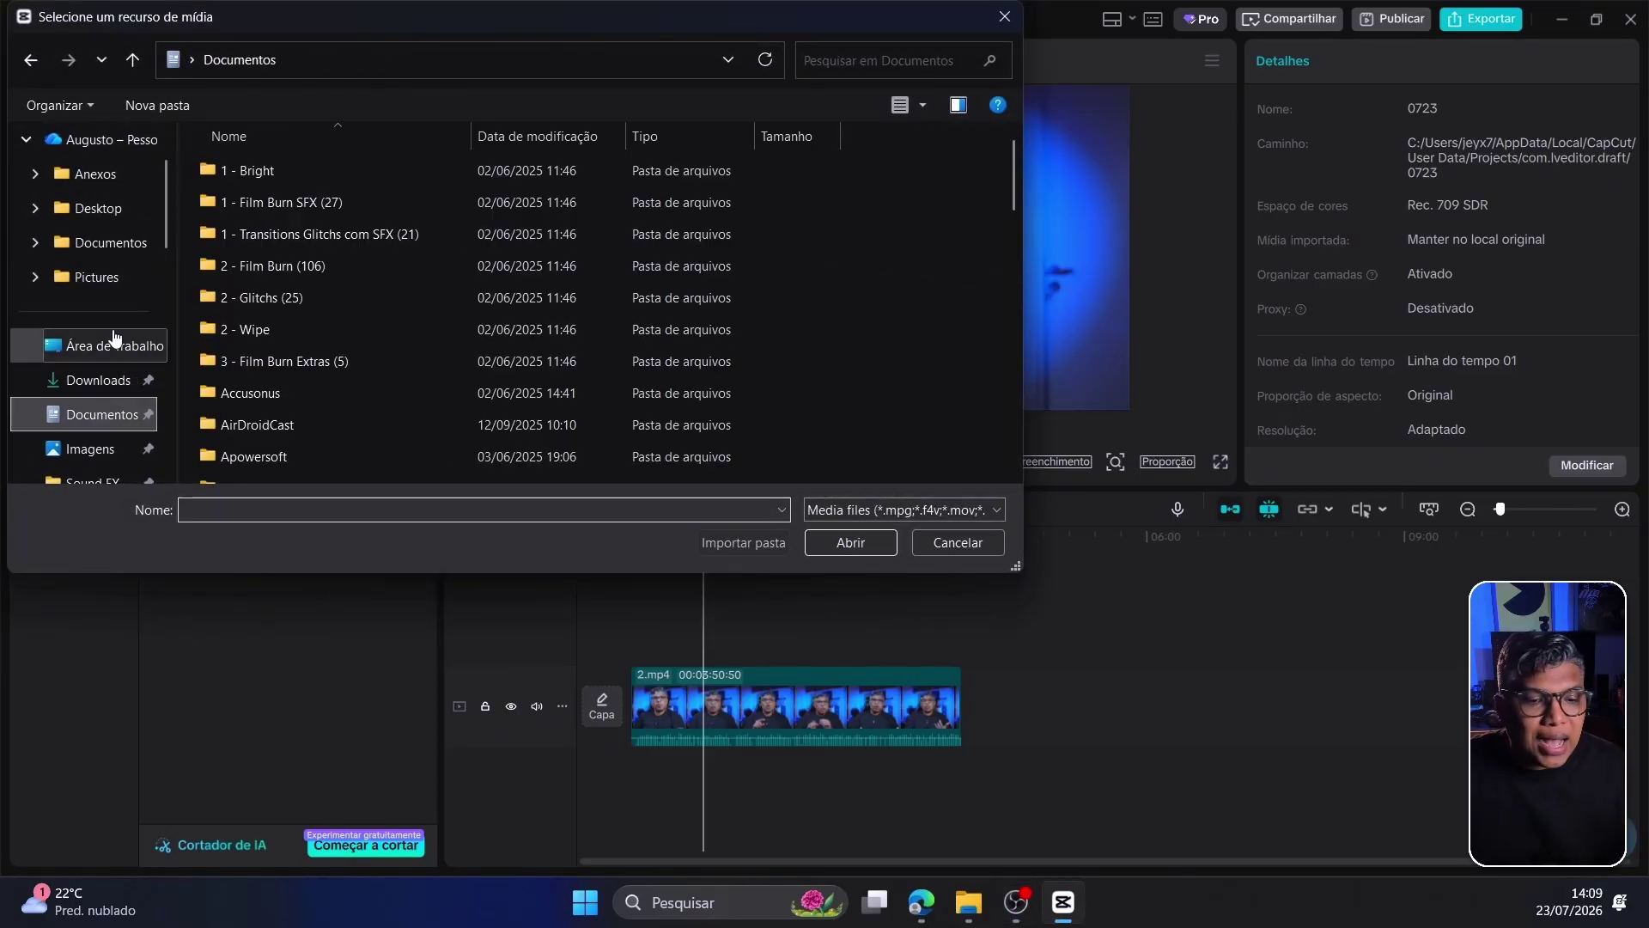
scroll(84, 318, down, 3)
click(83, 276)
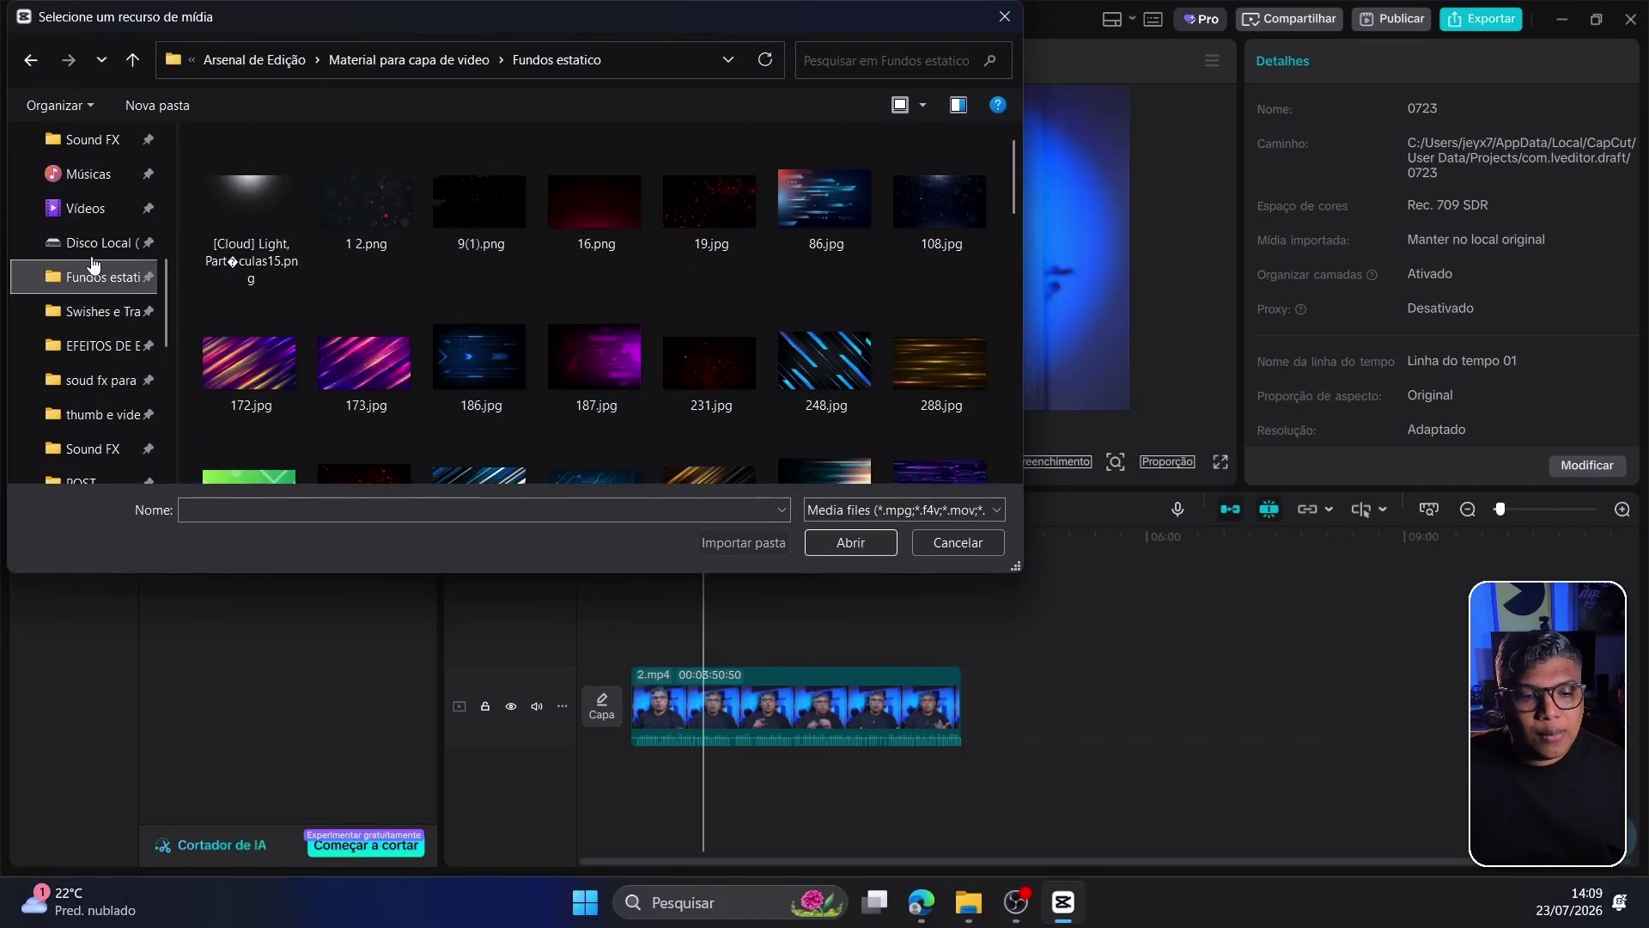
scroll(84, 326, down, 1)
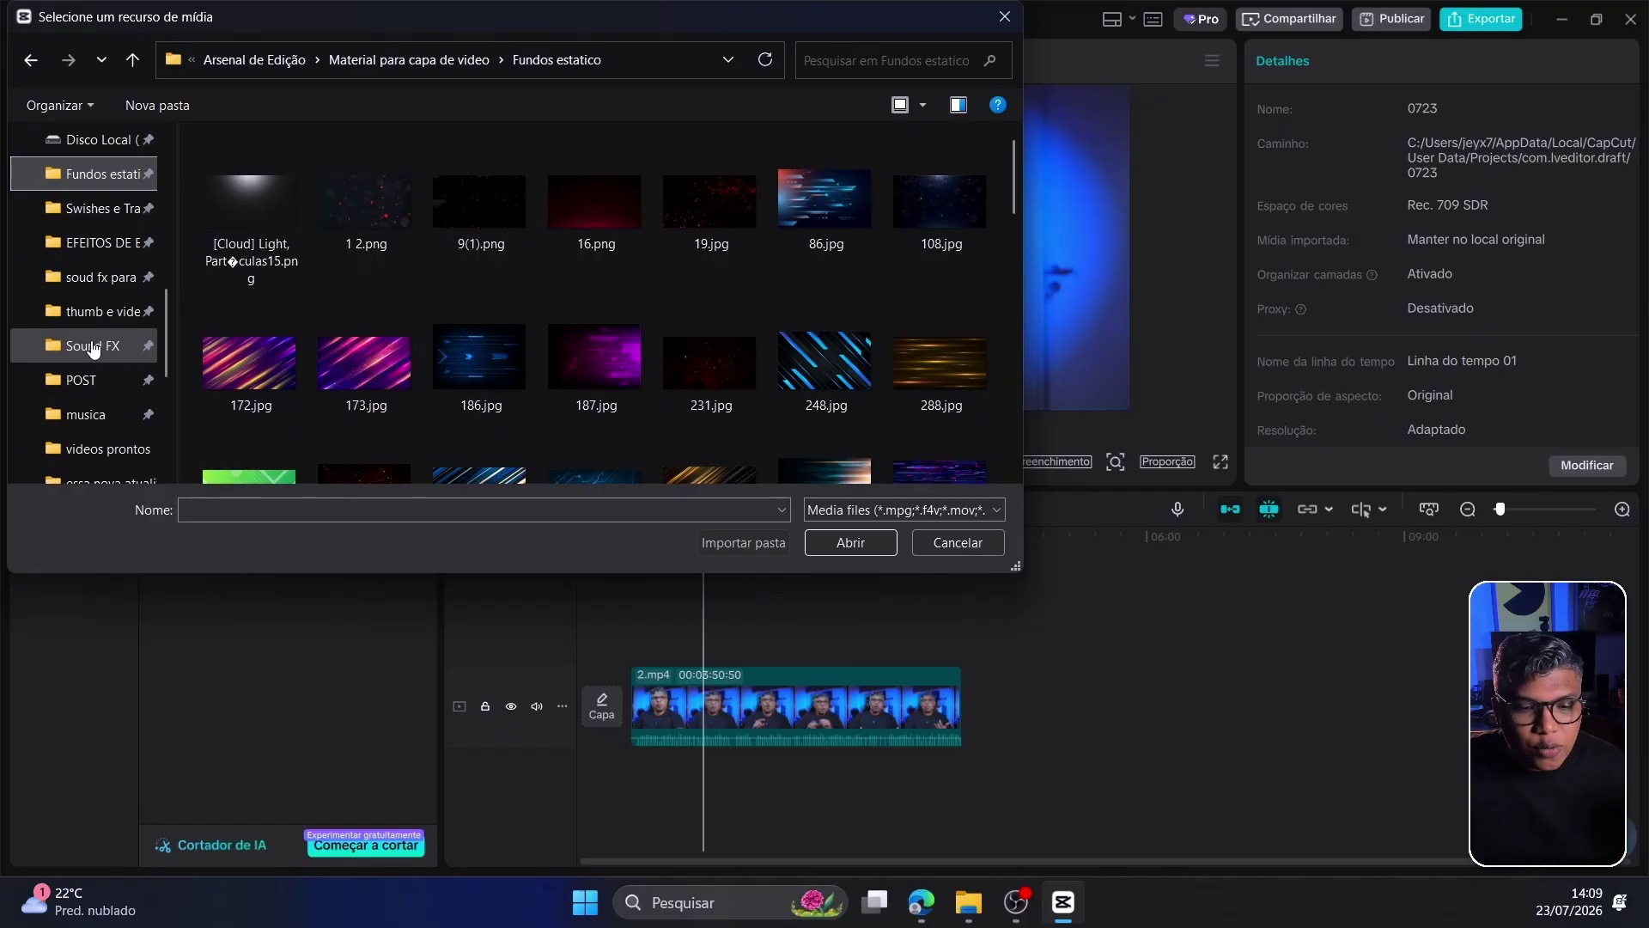
click(93, 348)
click(96, 384)
click(90, 344)
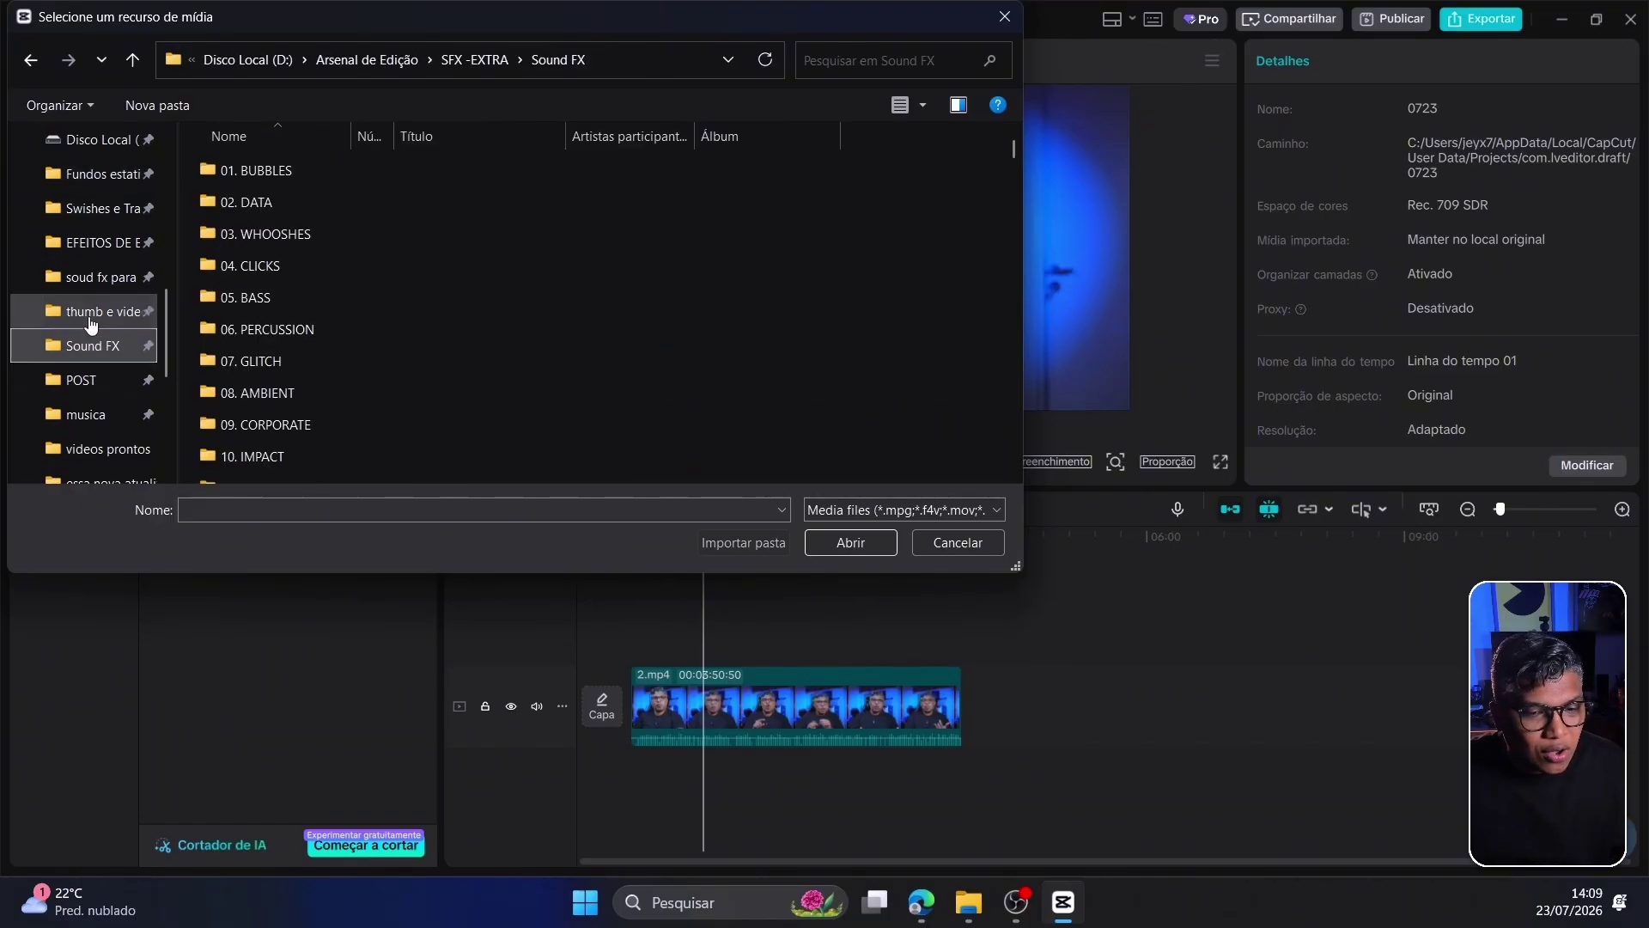
click(101, 279)
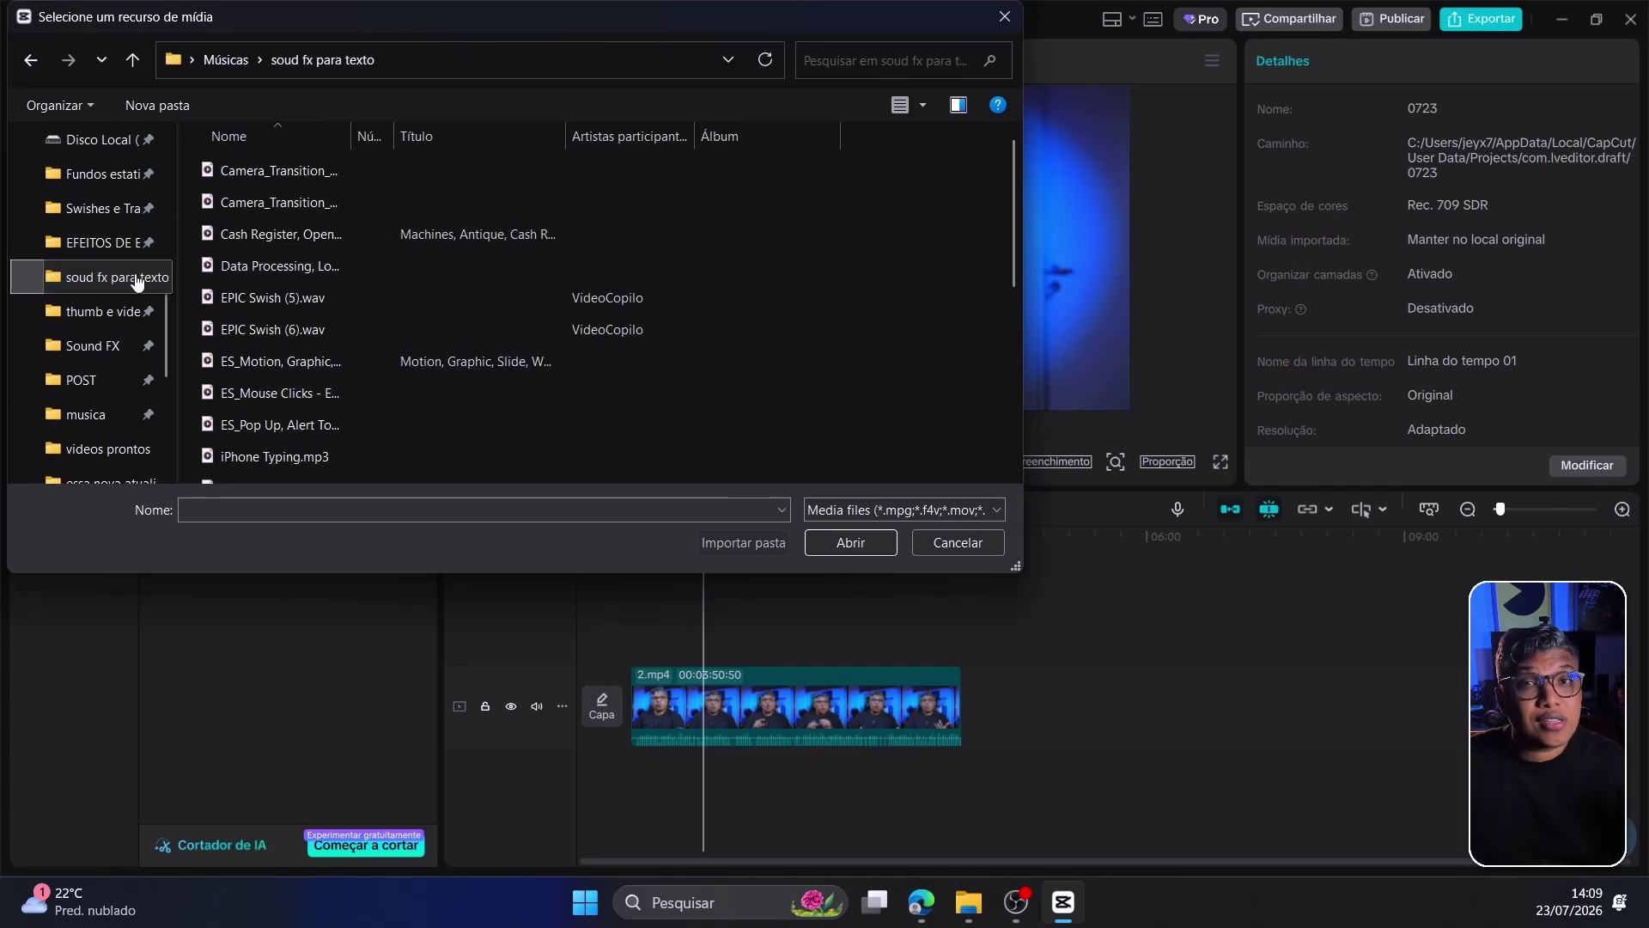
click(955, 549)
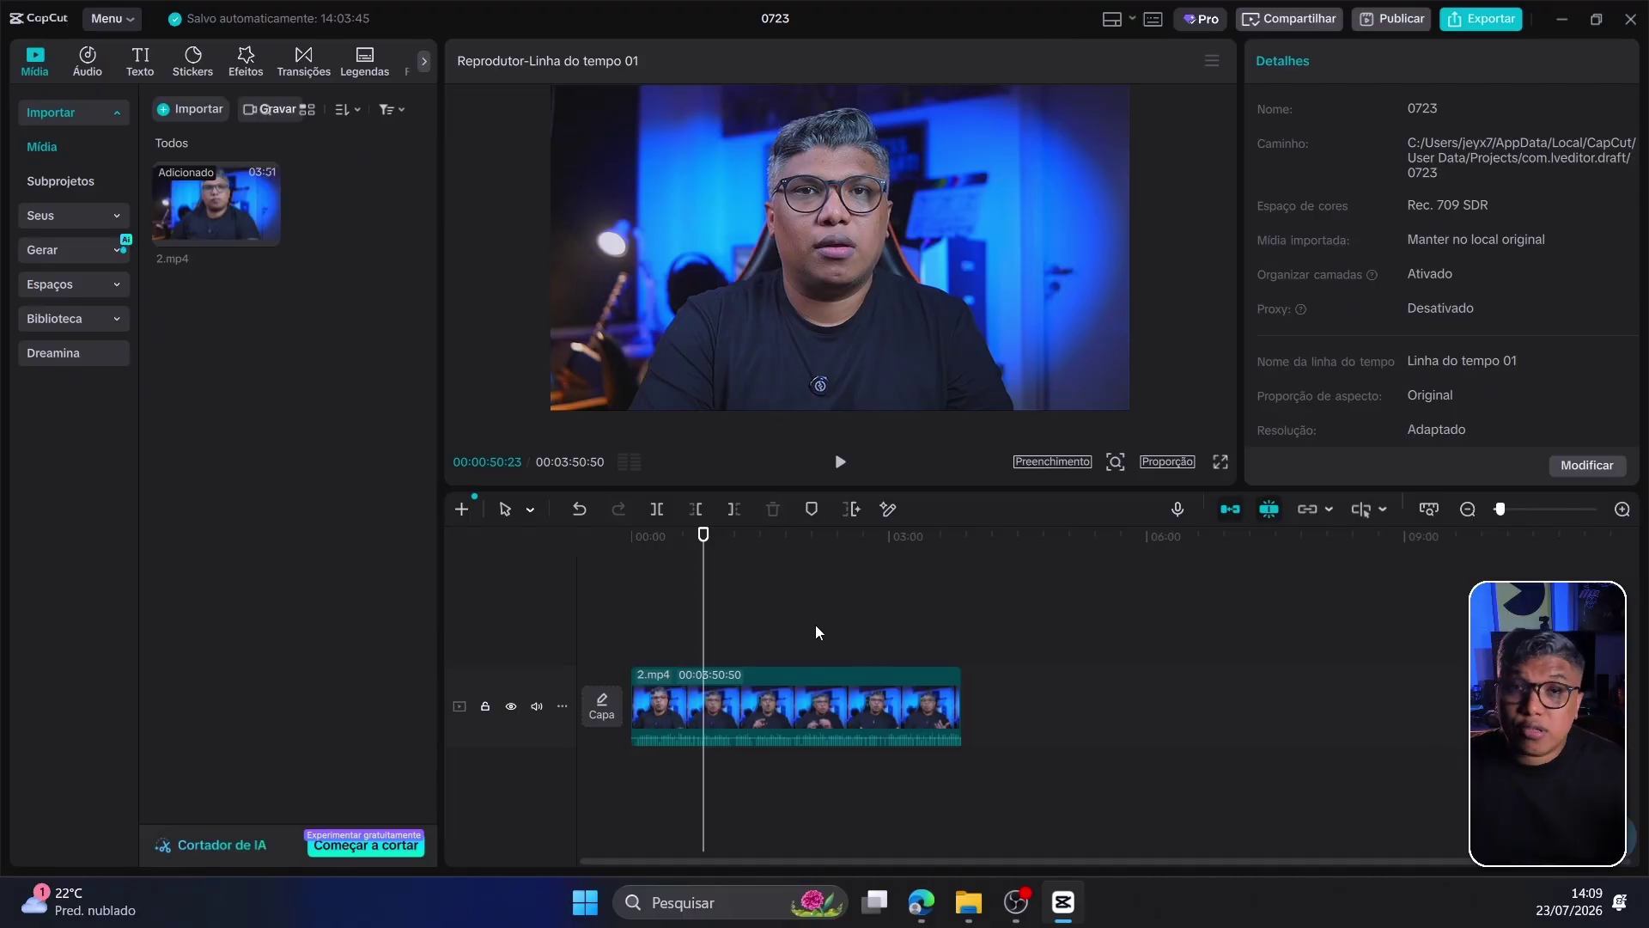
Create a new folder in the project media and open it, dismissing the file selection for importing into it.
right_click(302, 310)
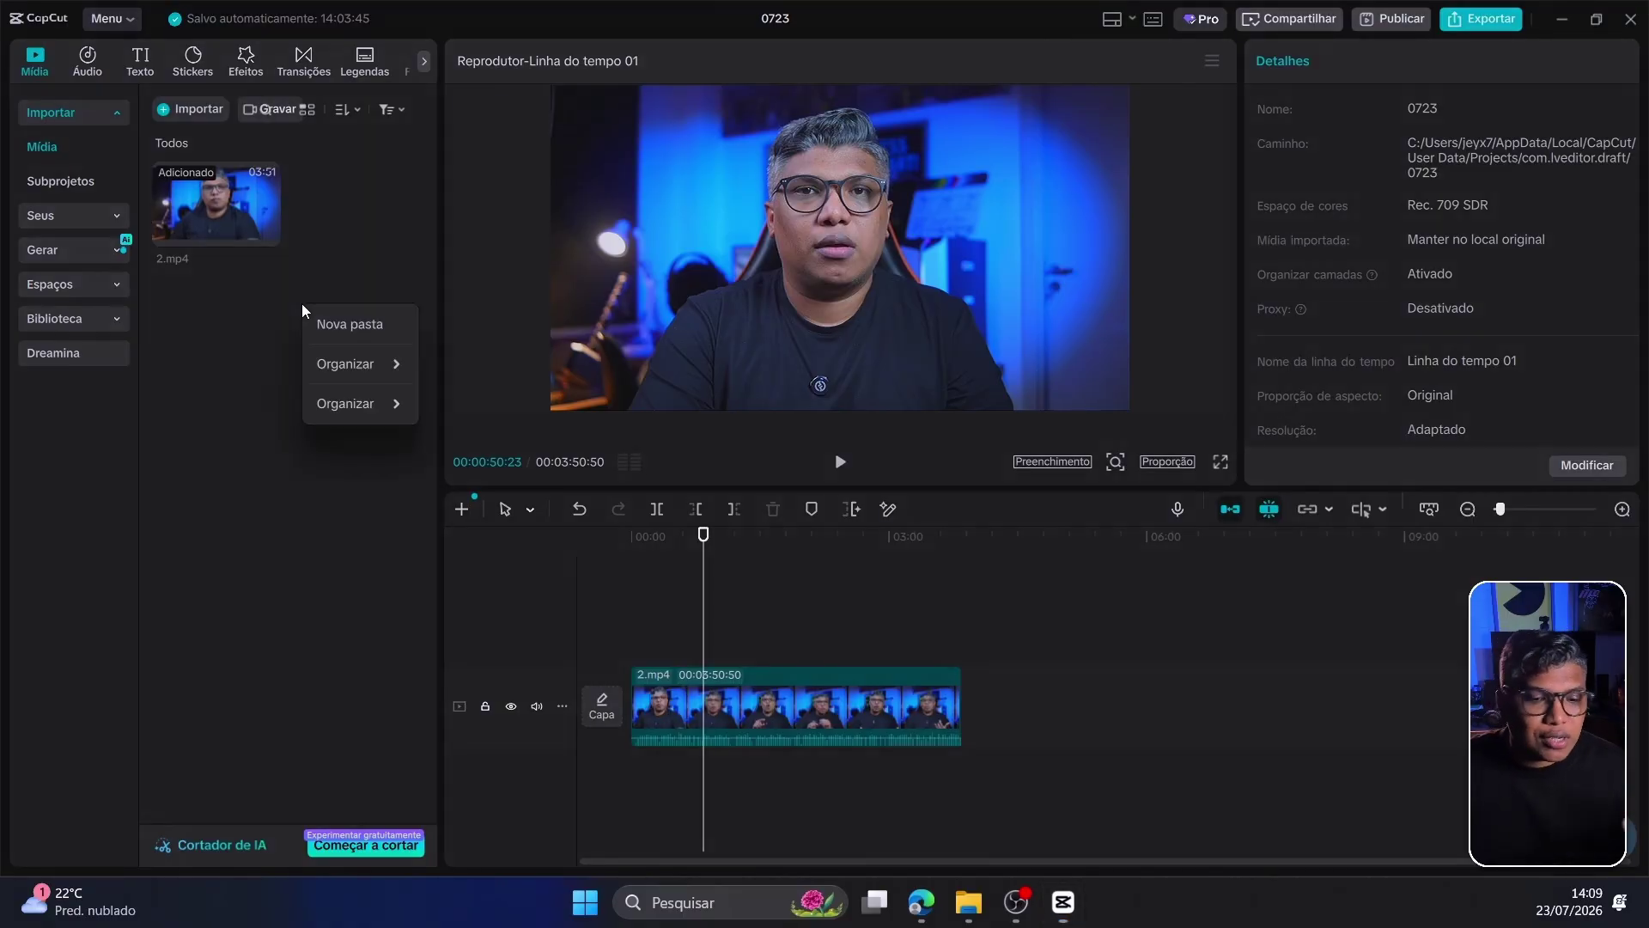
click(369, 323)
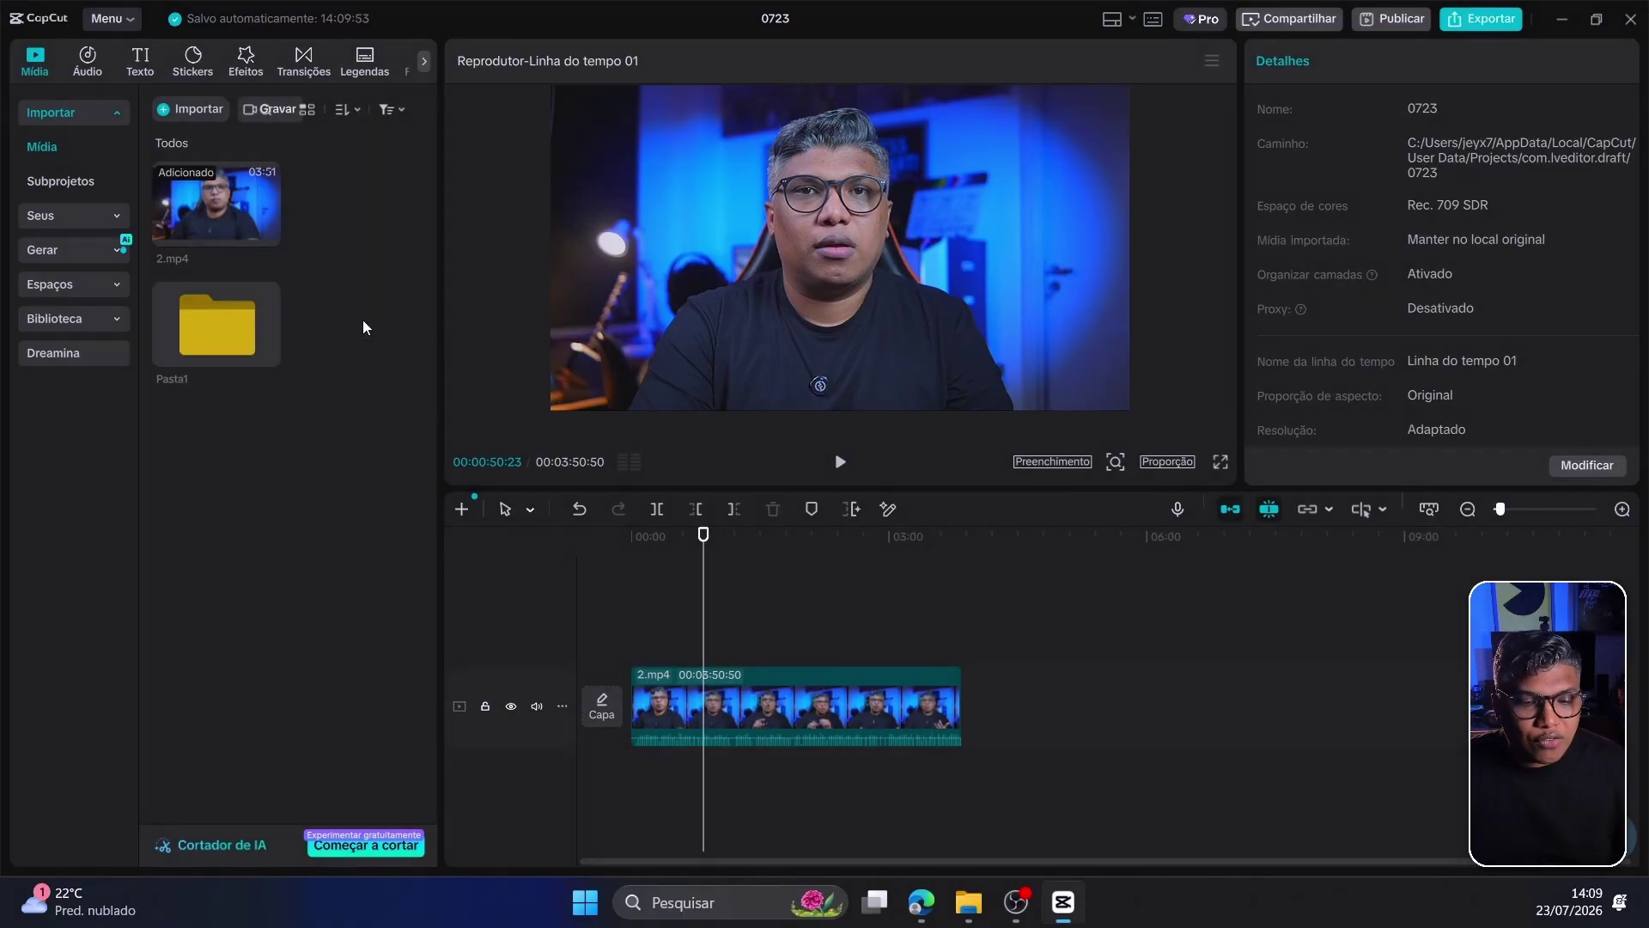
double_click(213, 321)
click(234, 345)
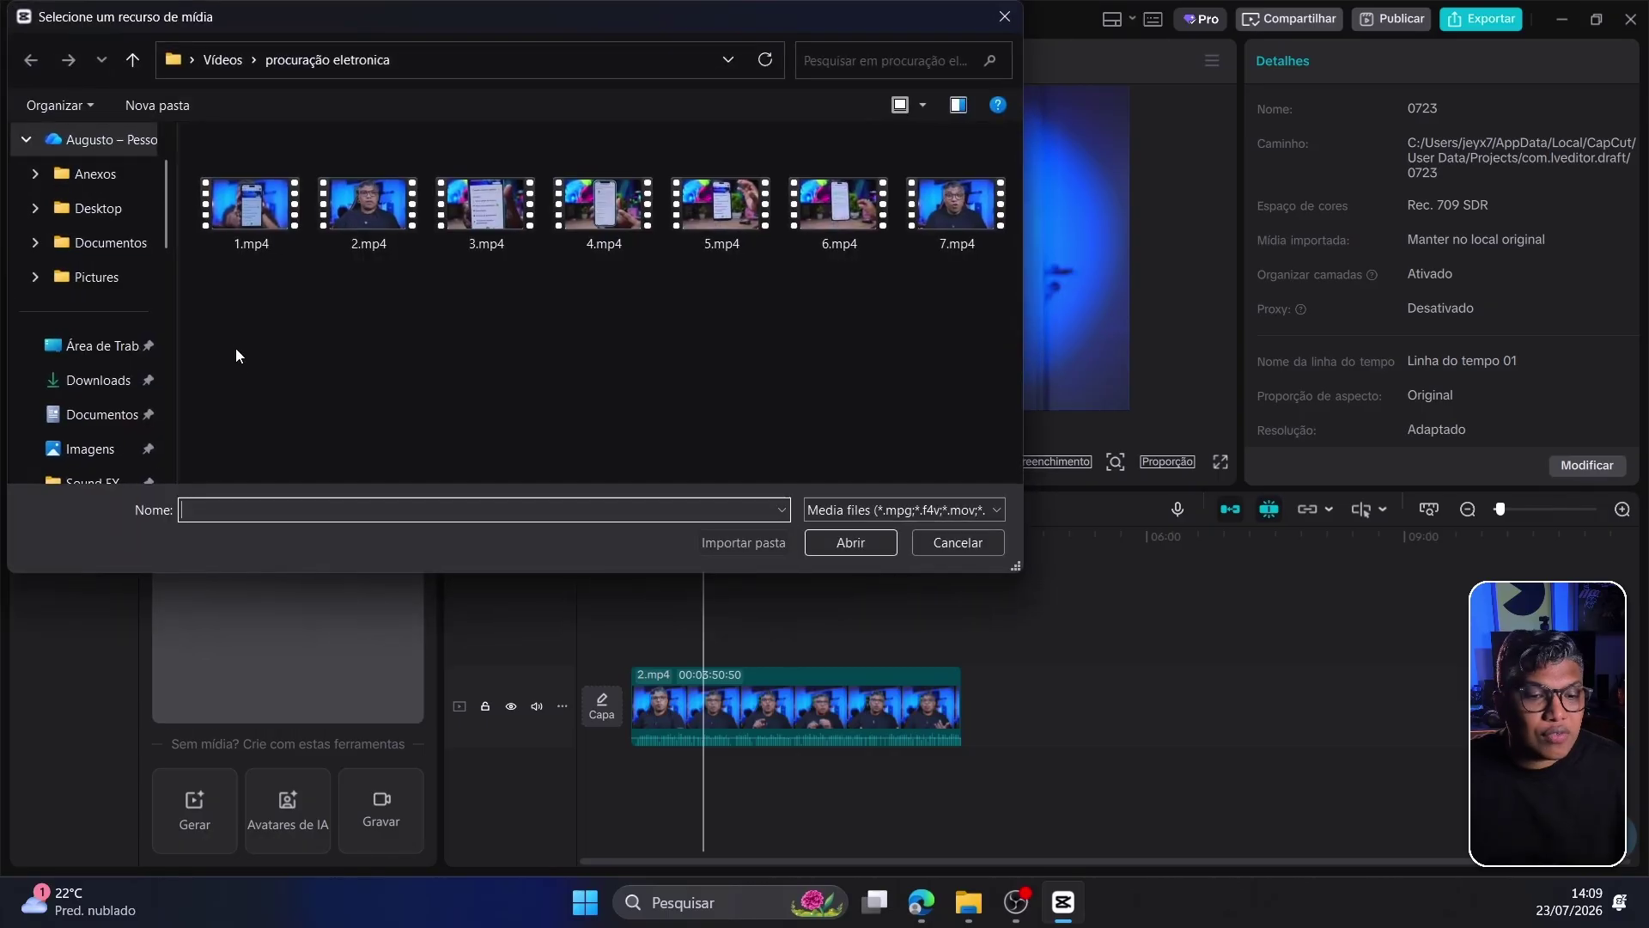
click(993, 14)
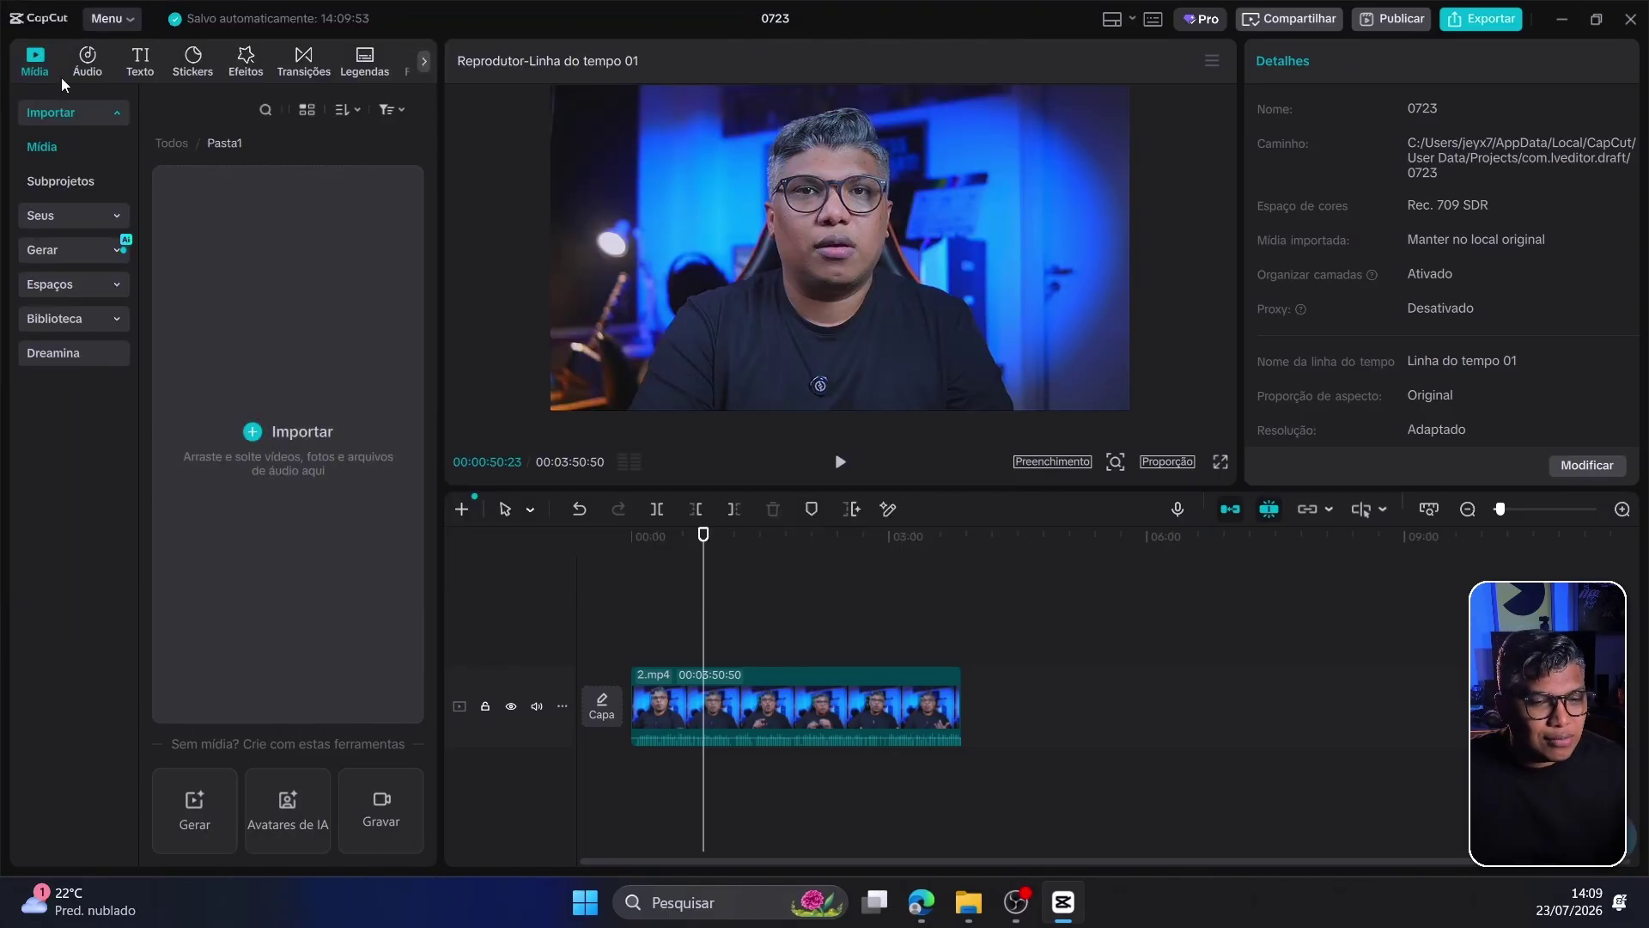
Go back to all project media and delete the newly created folder.
click(86, 118)
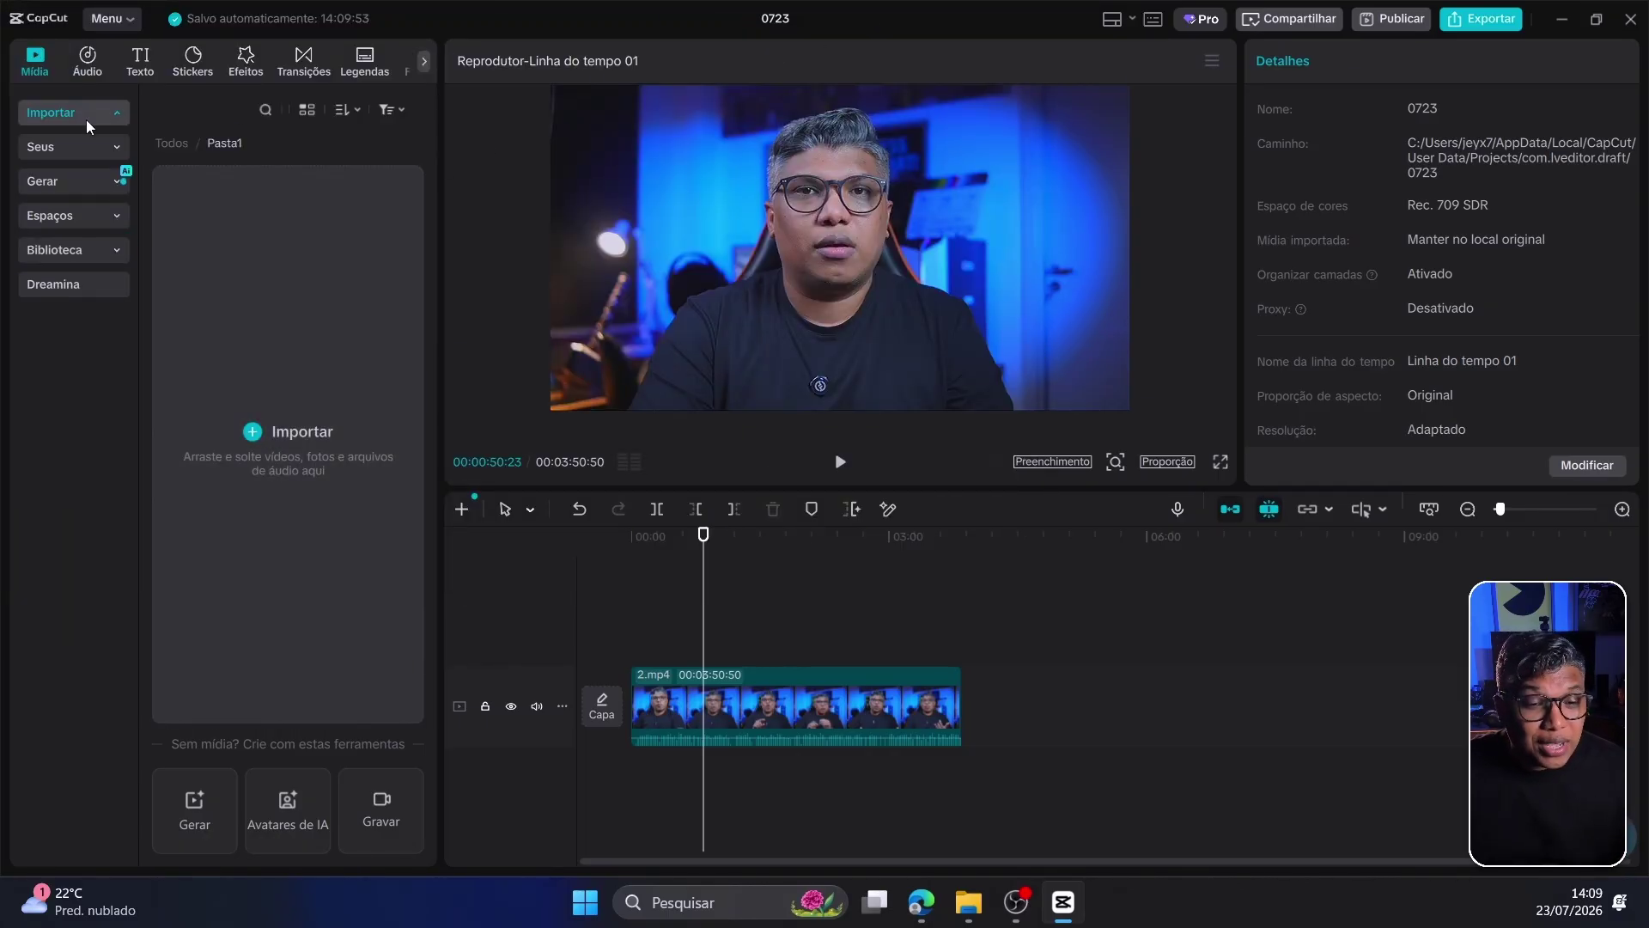
click(169, 141)
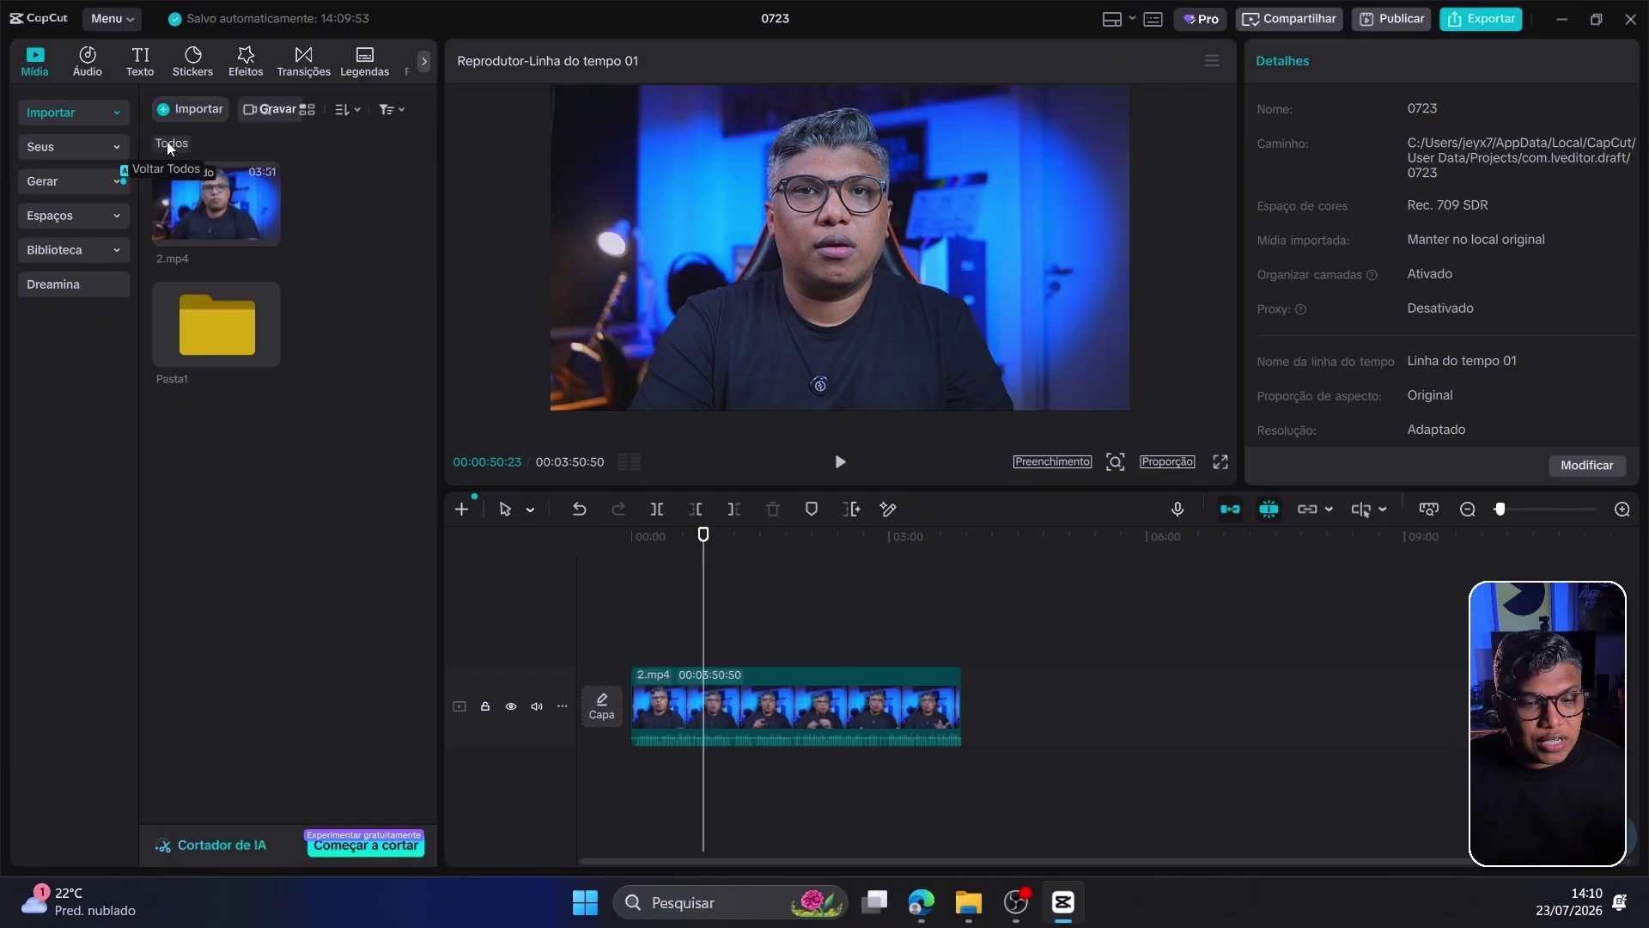
right_click(210, 312)
click(268, 331)
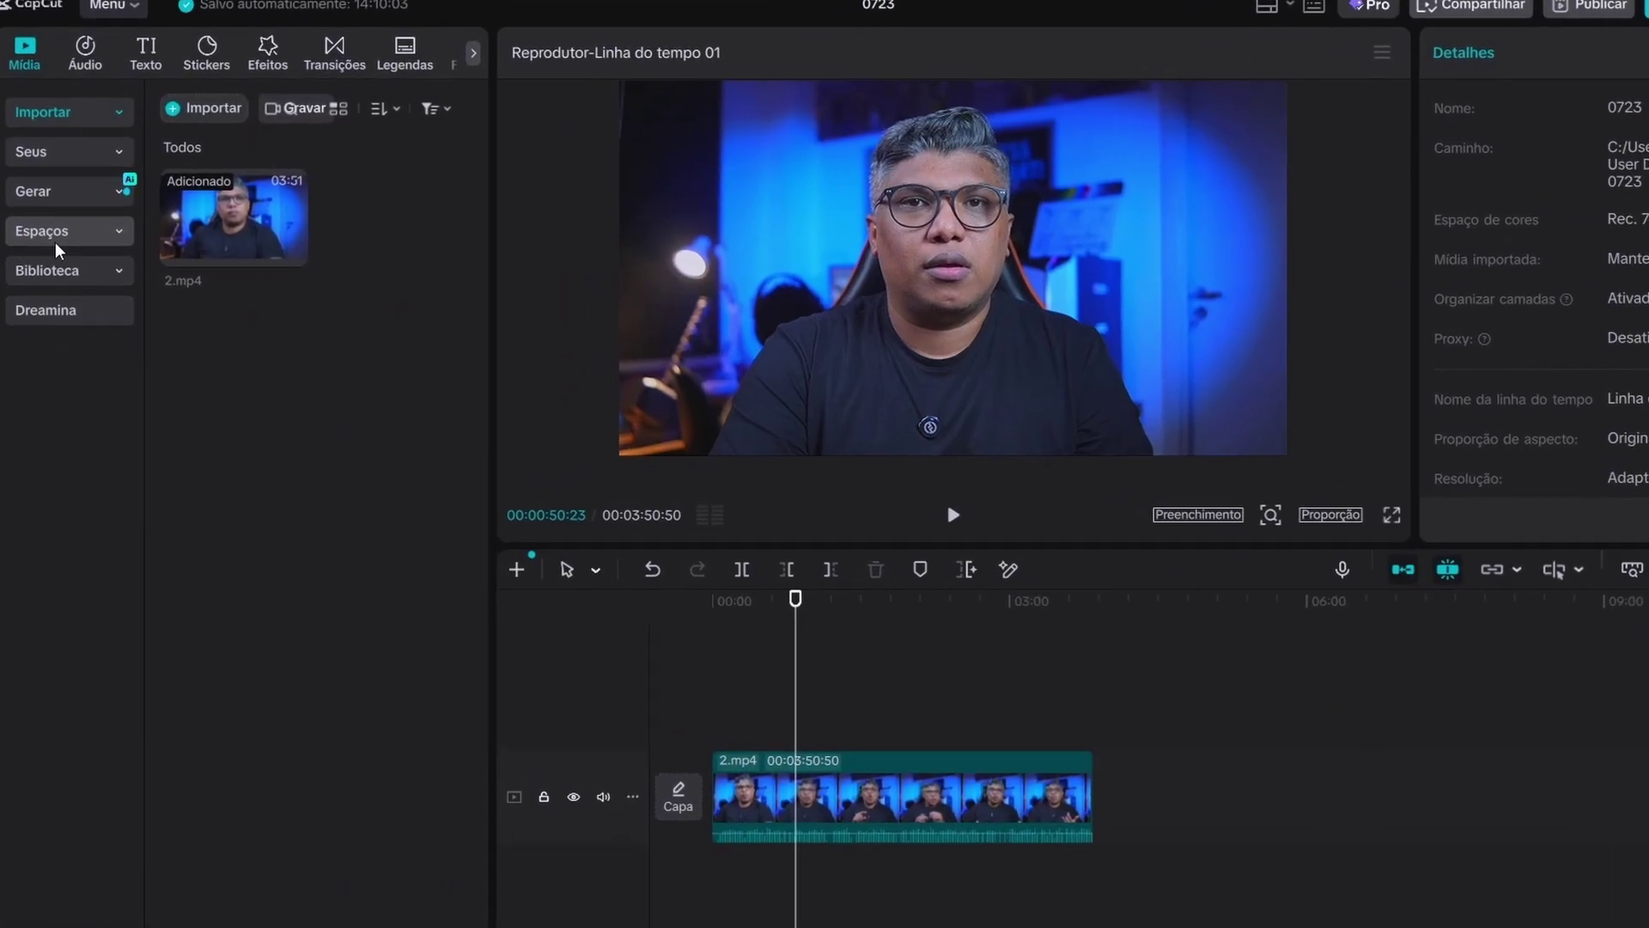
View the Techworldbr's space folders in project 0723, and create a new project with the same space open.
click(51, 217)
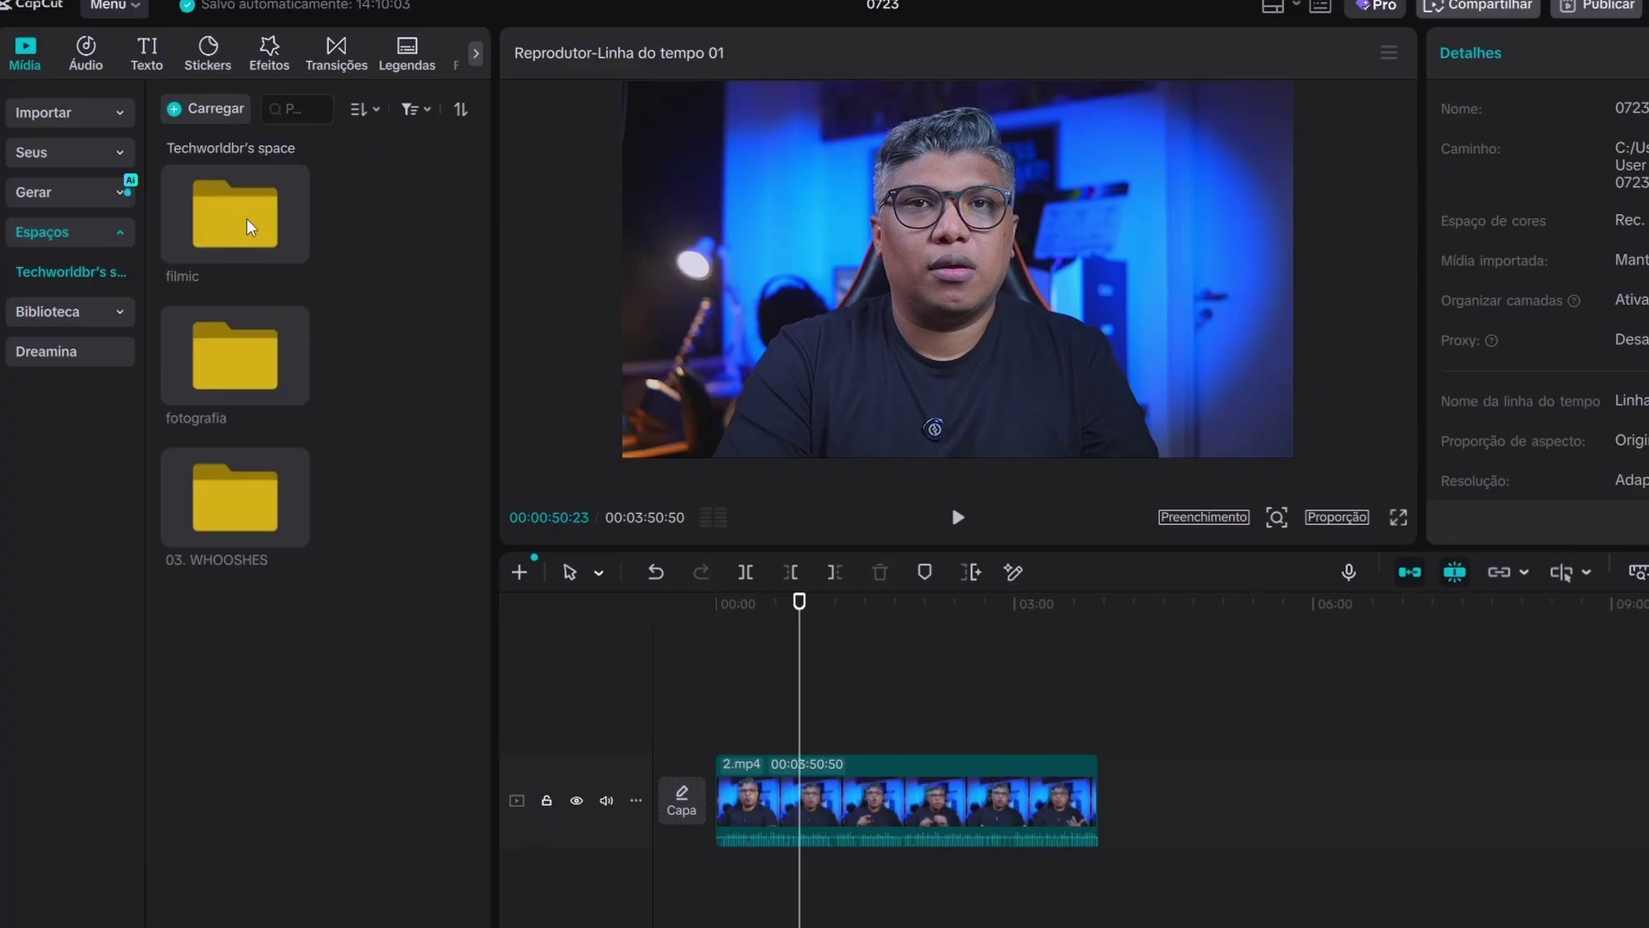
click(135, 5)
mouse_move(174, 44)
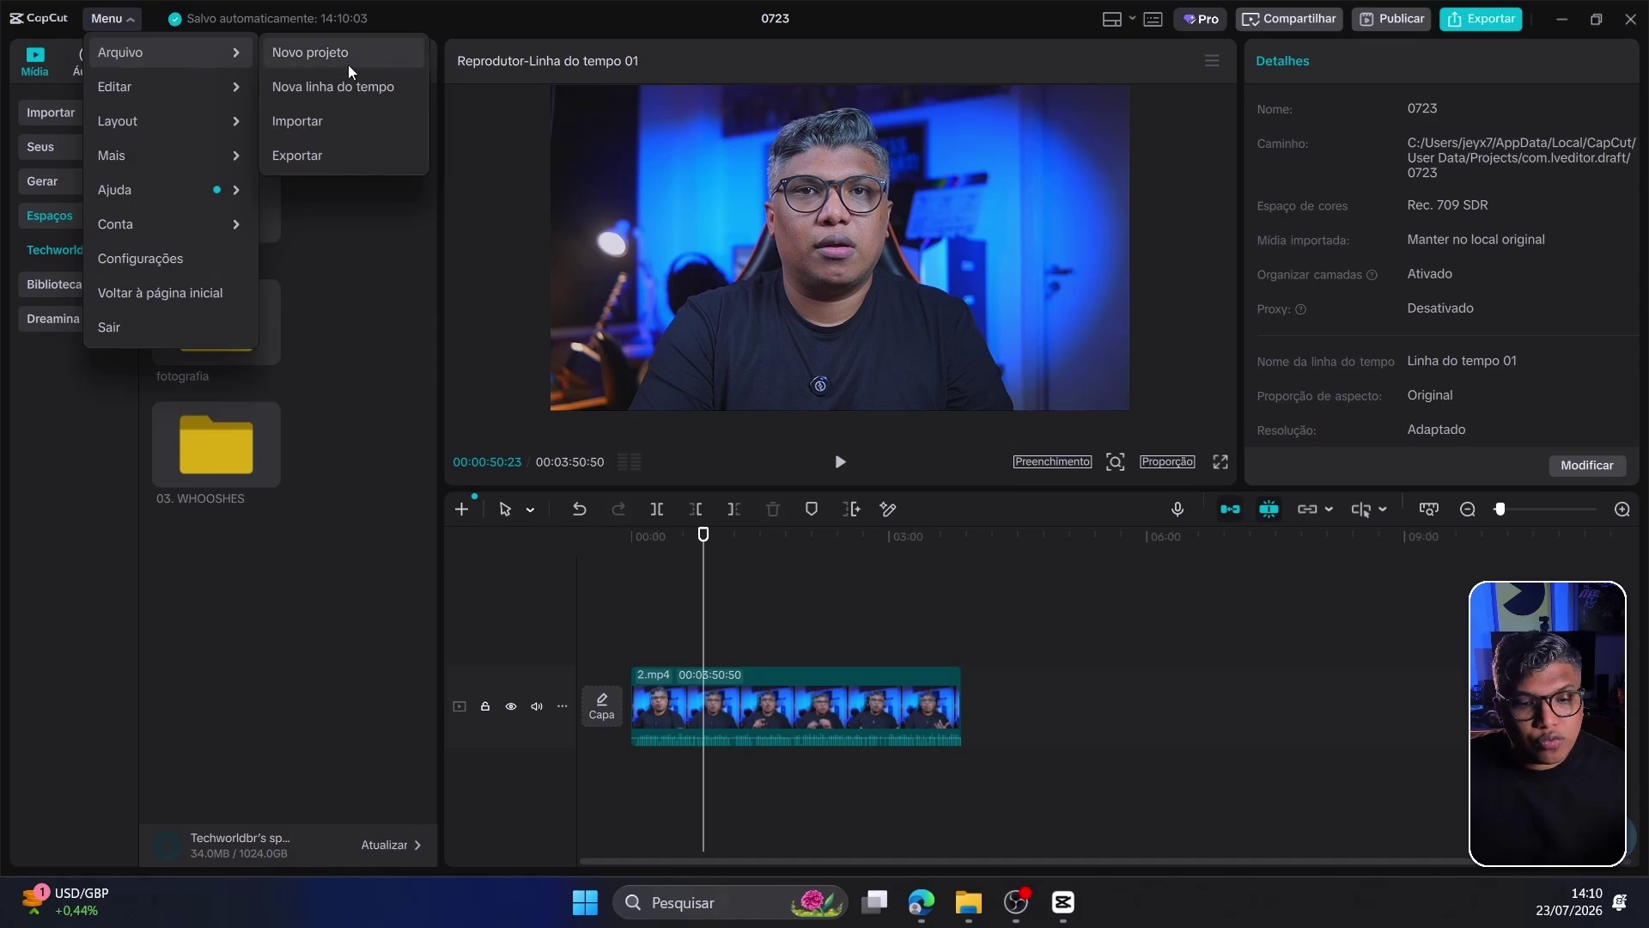
click(348, 53)
click(749, 517)
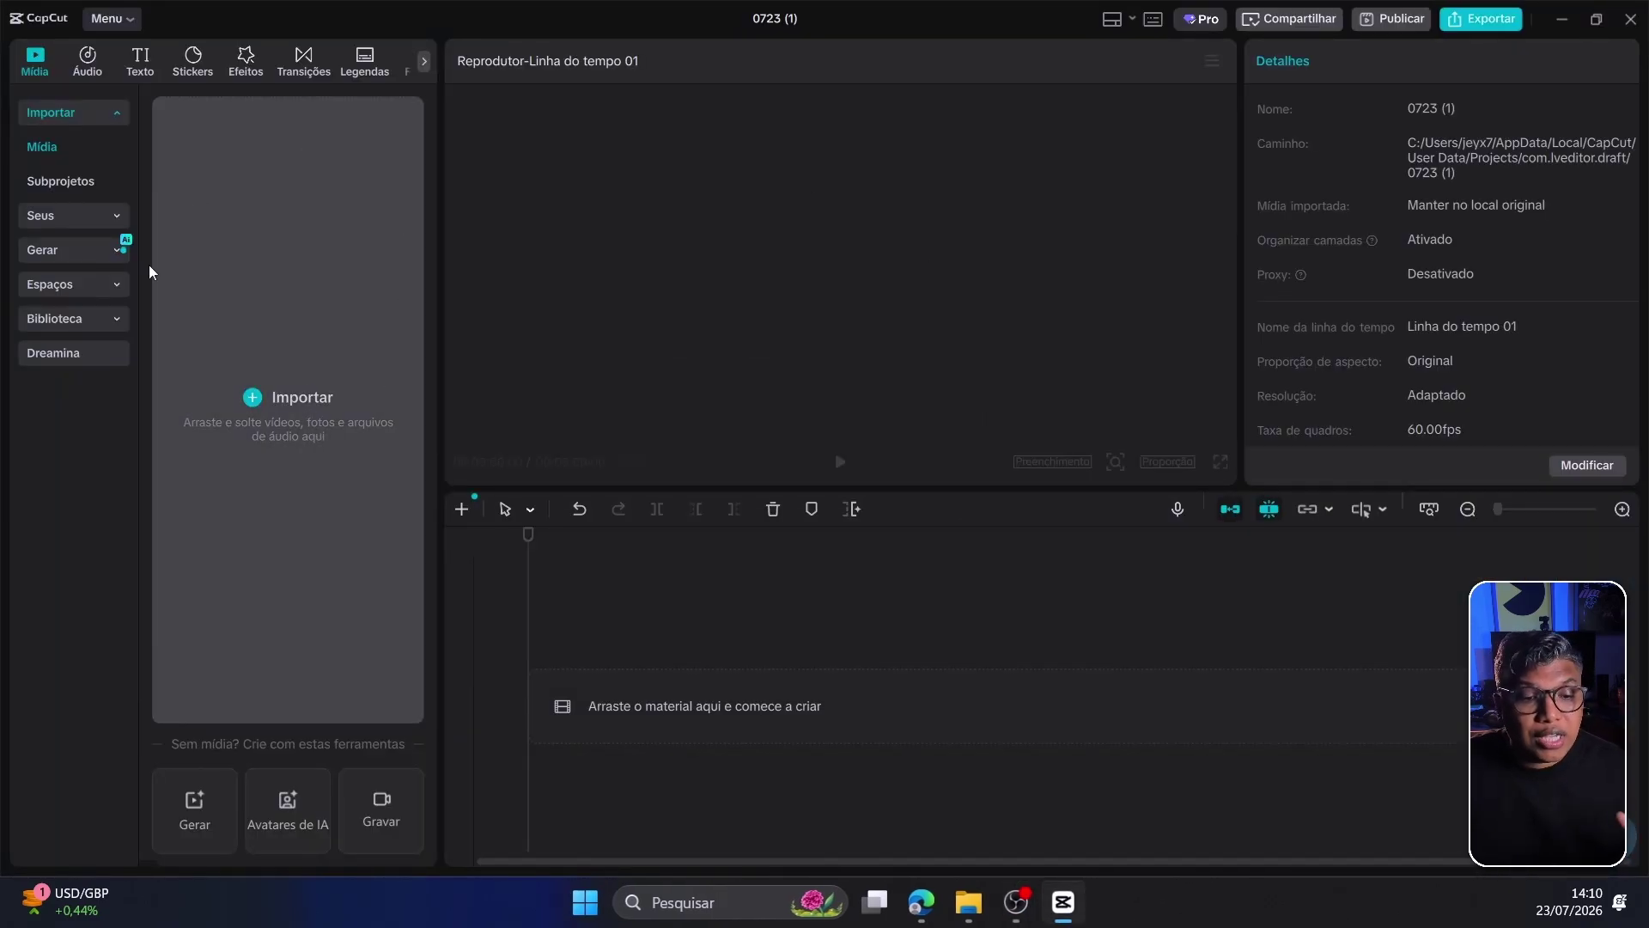
click(62, 279)
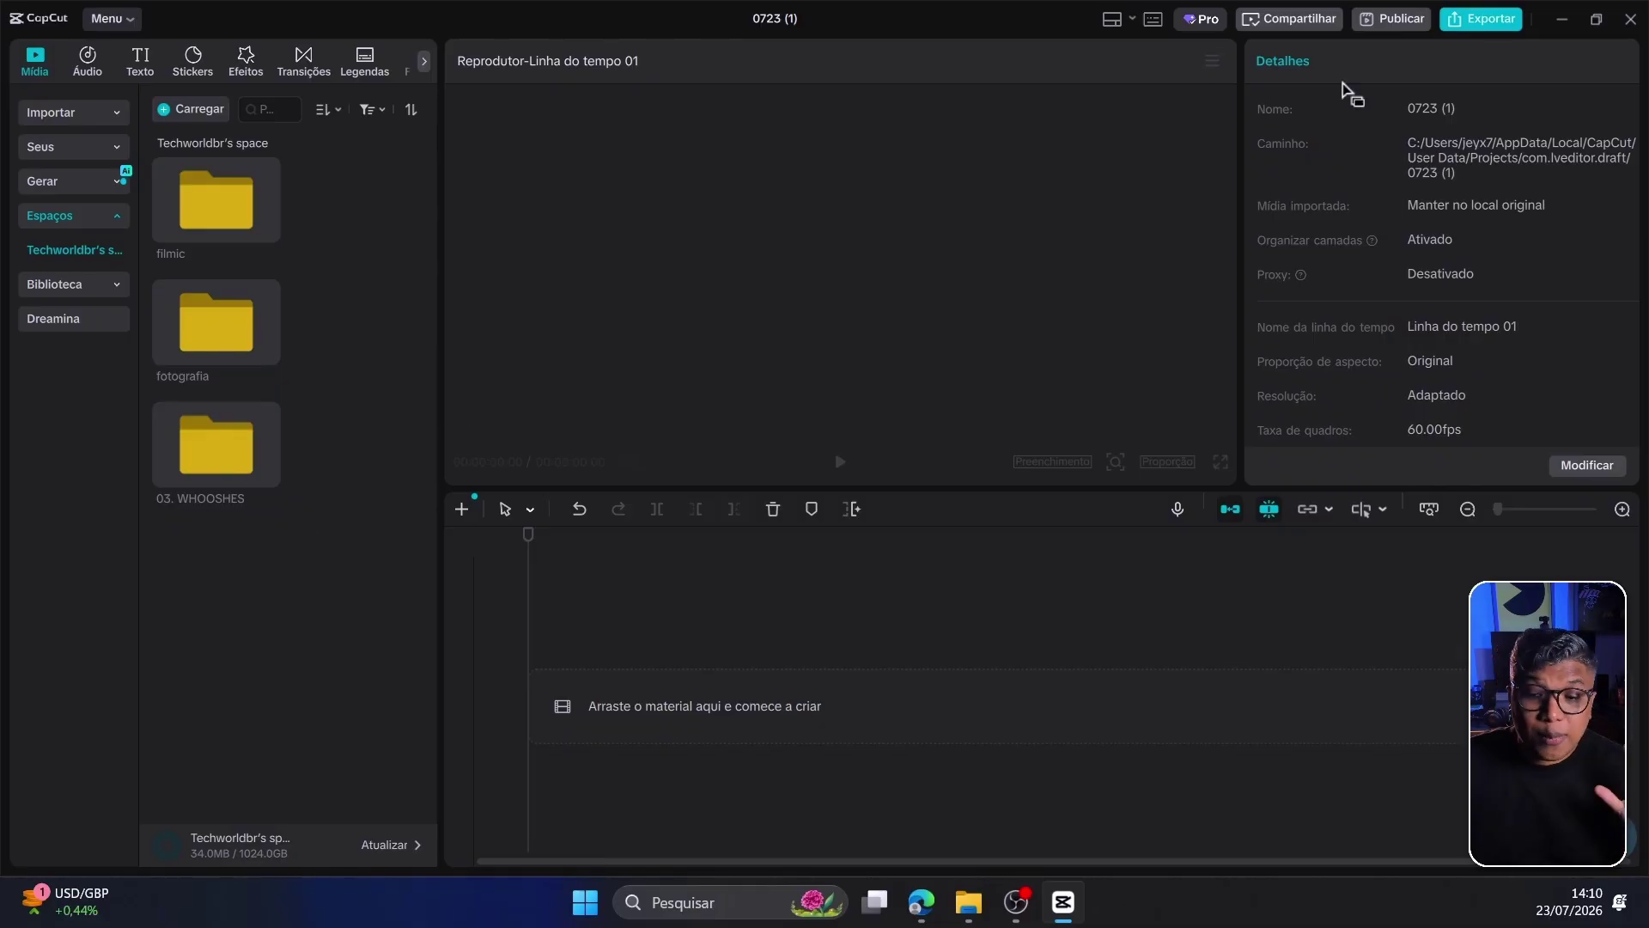
Switch to the web browser, open CapCut's website from the search results and sign in with the option to continue in CapCut.
click(1560, 19)
click(1530, 199)
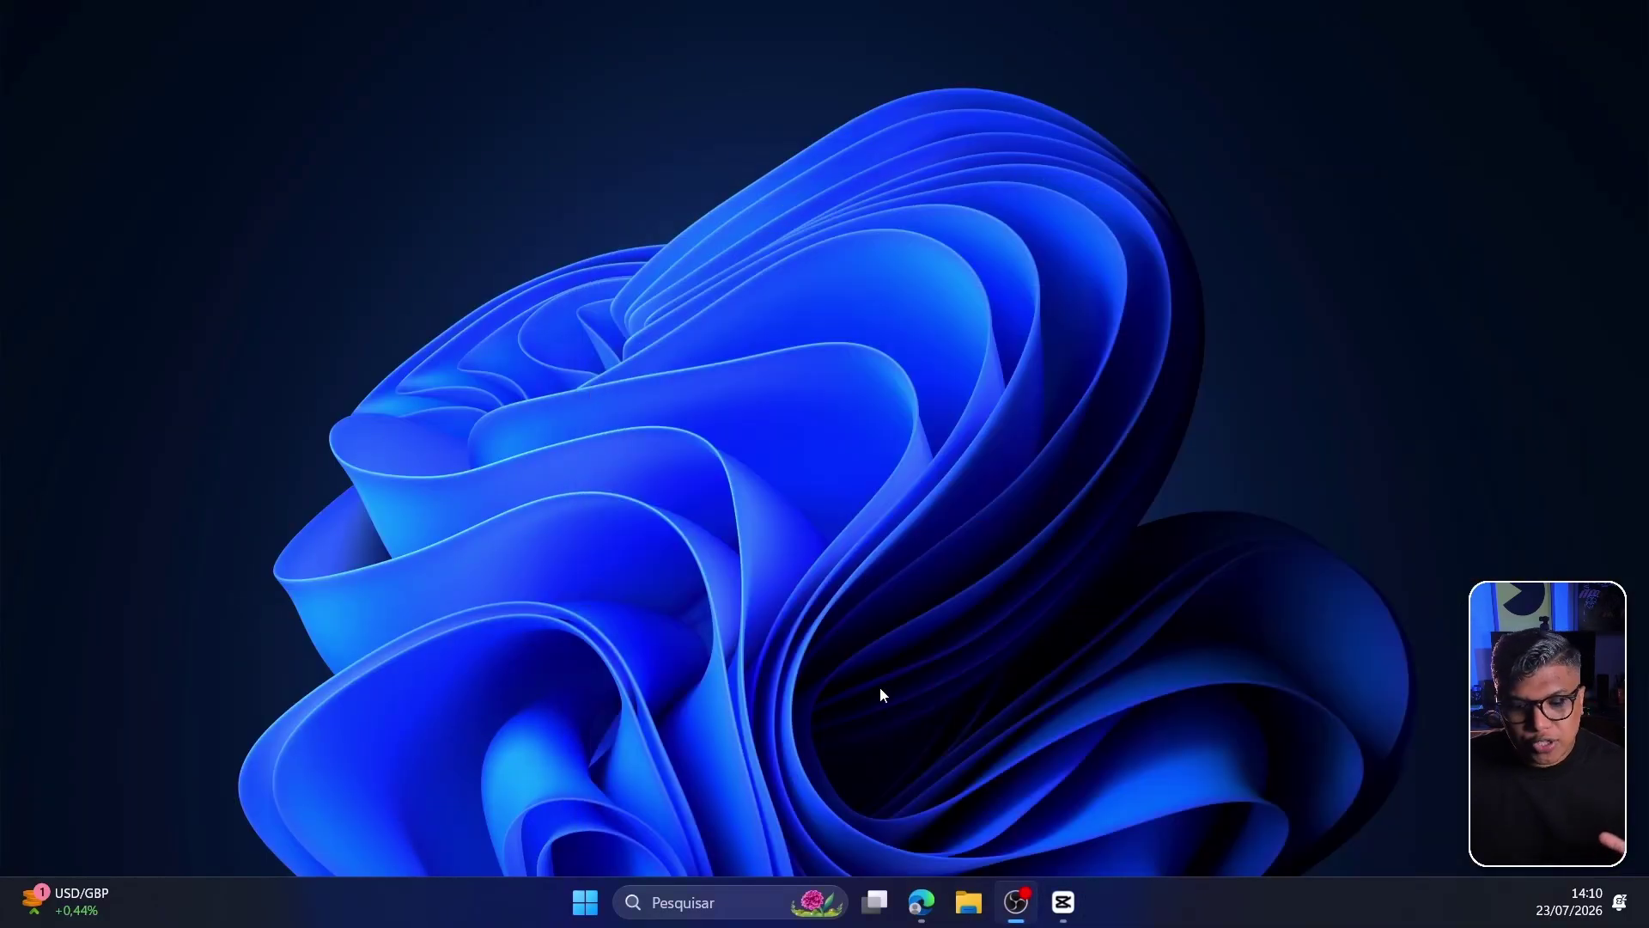
click(920, 901)
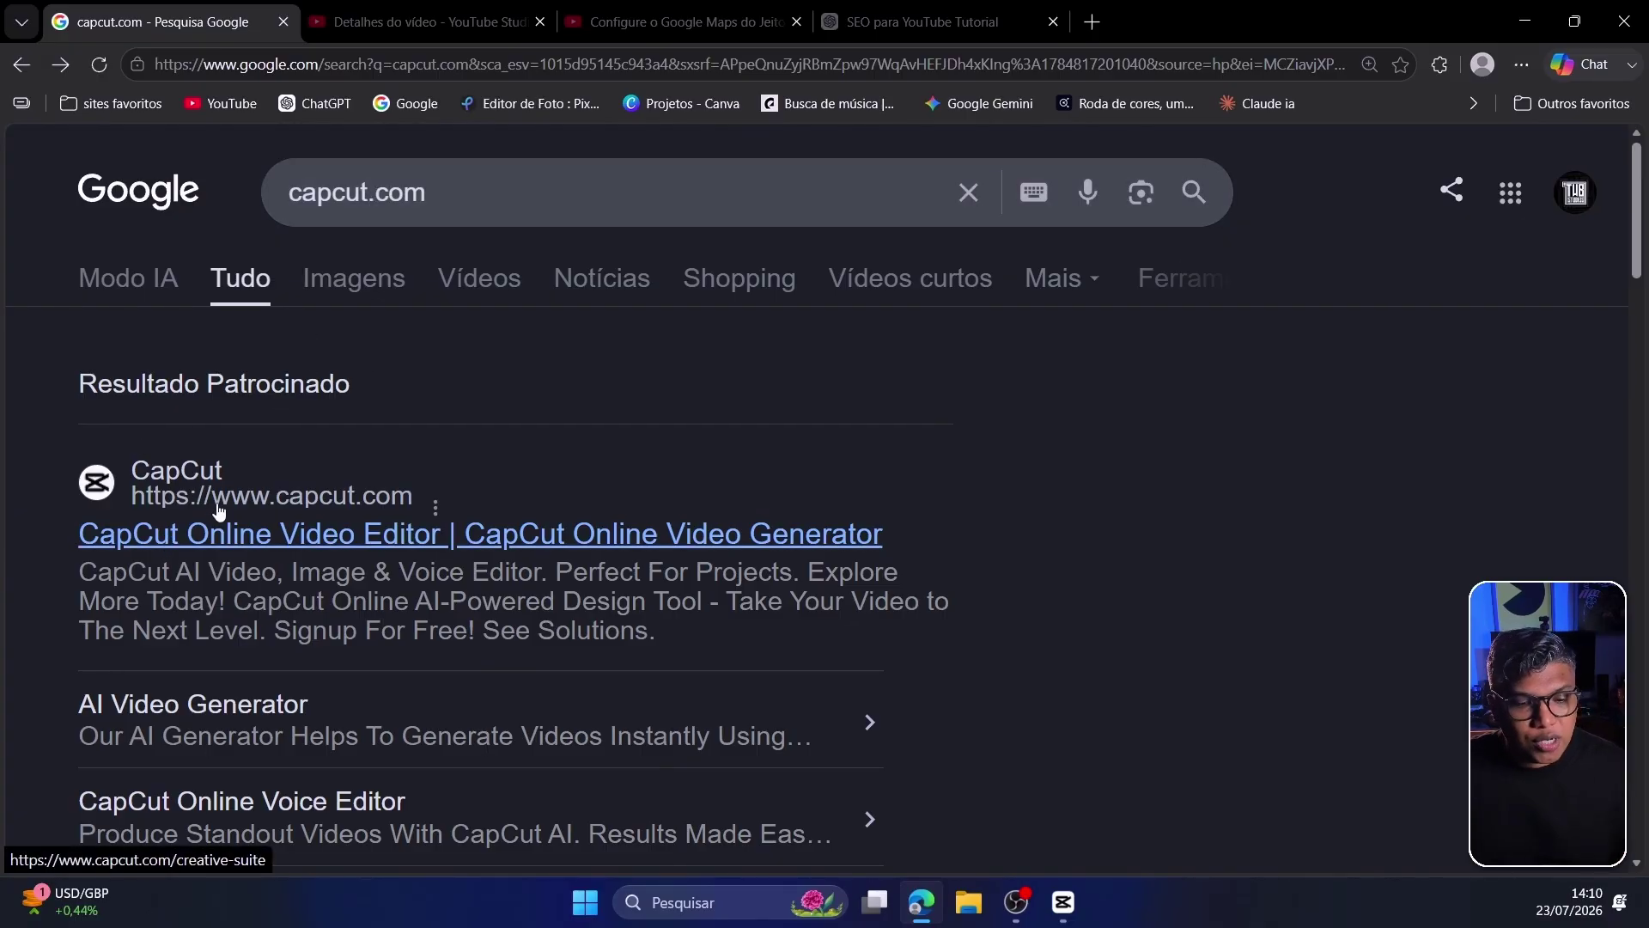
click(197, 533)
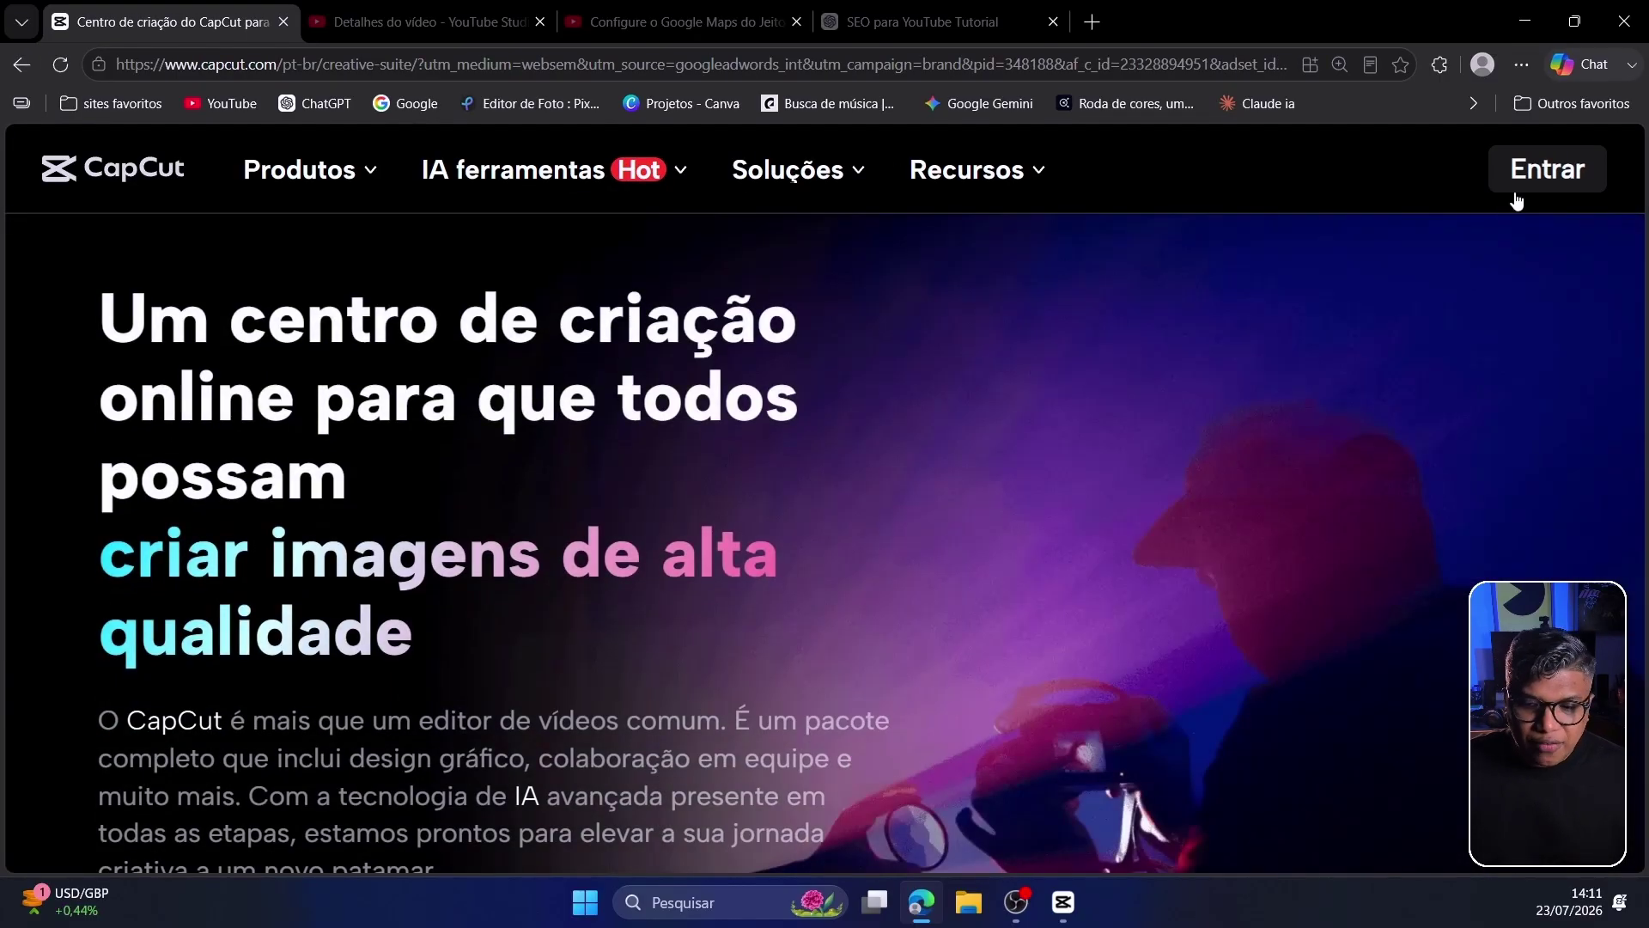
click(1542, 172)
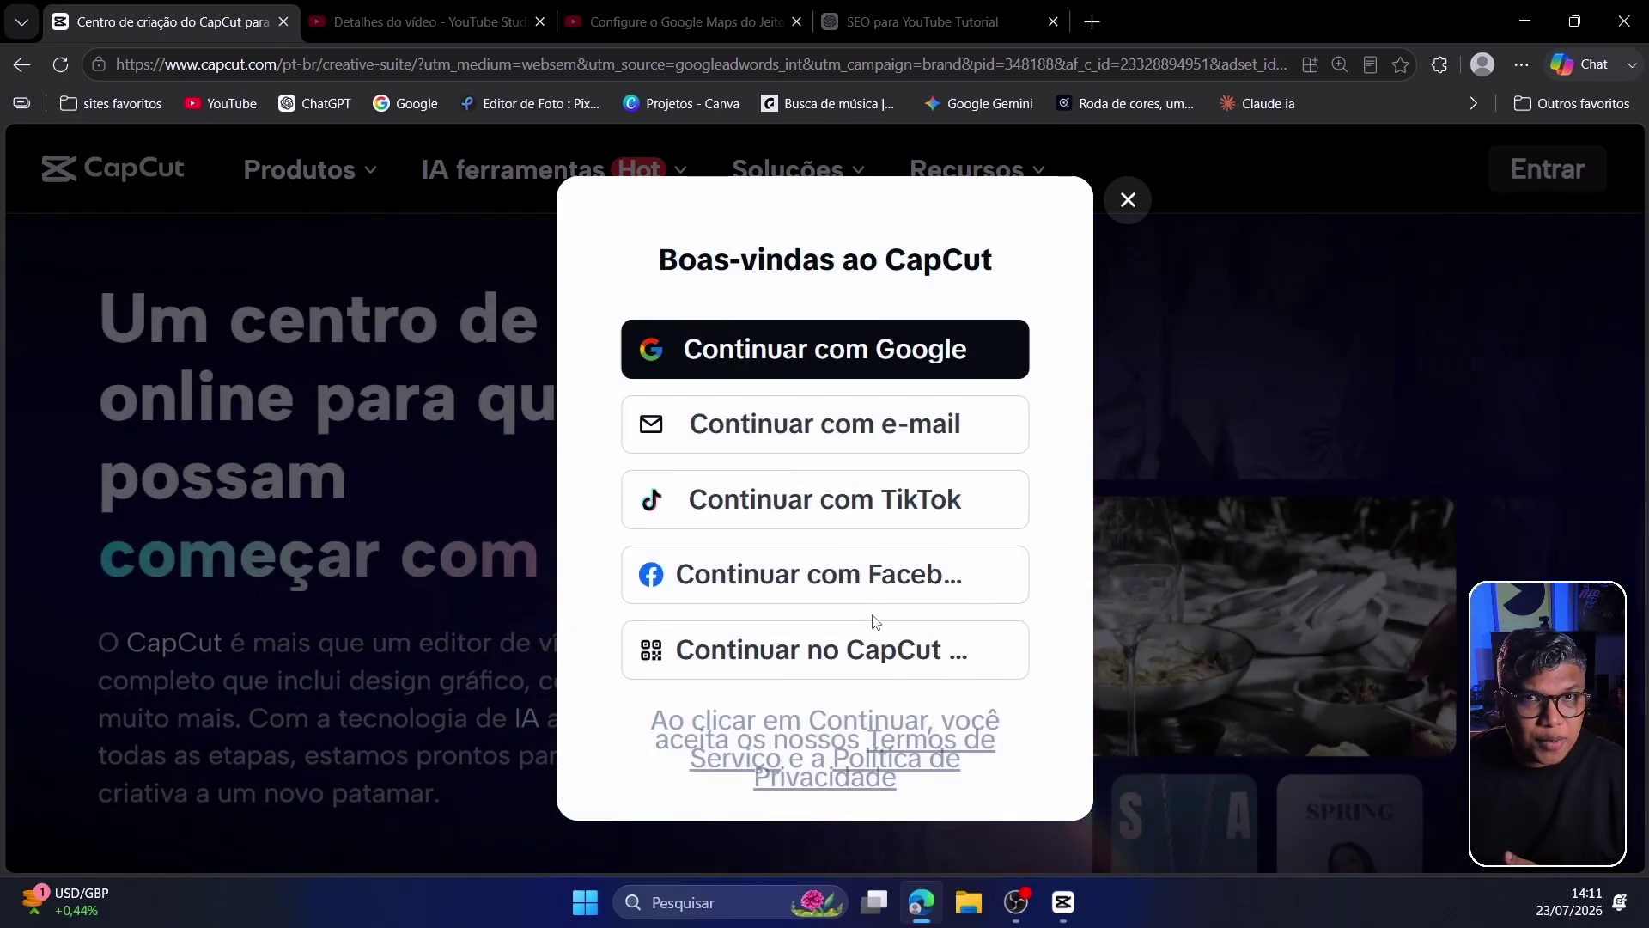
click(856, 653)
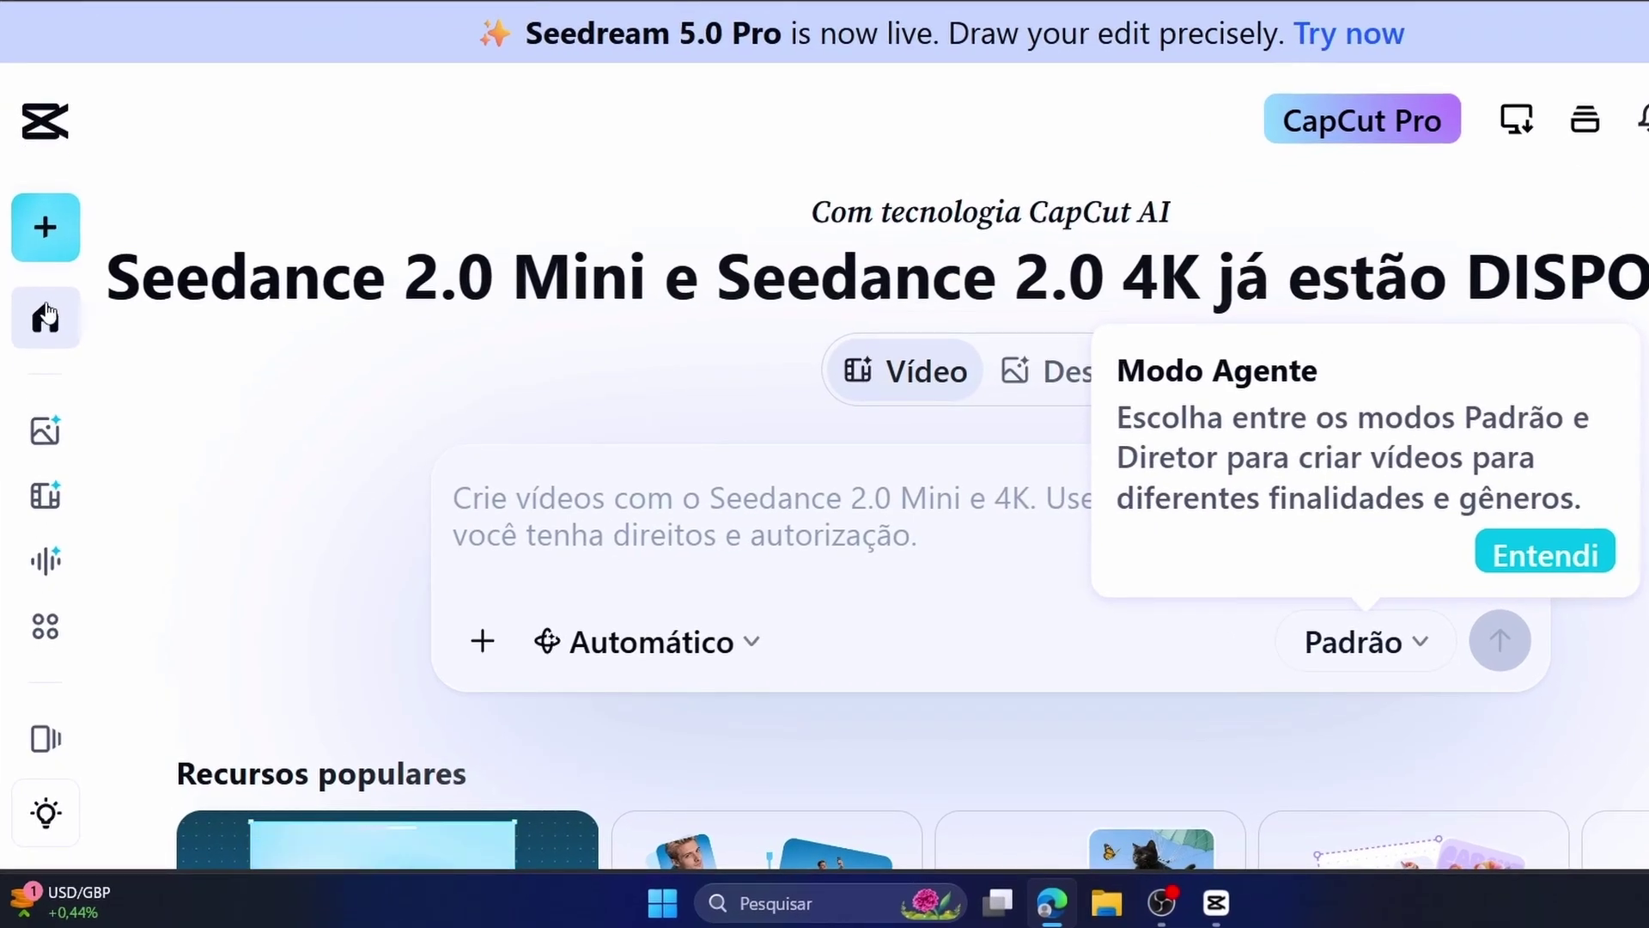
Open Techworldbr's space in the web workspace and view its stored folders.
scroll(42, 533, down, 3)
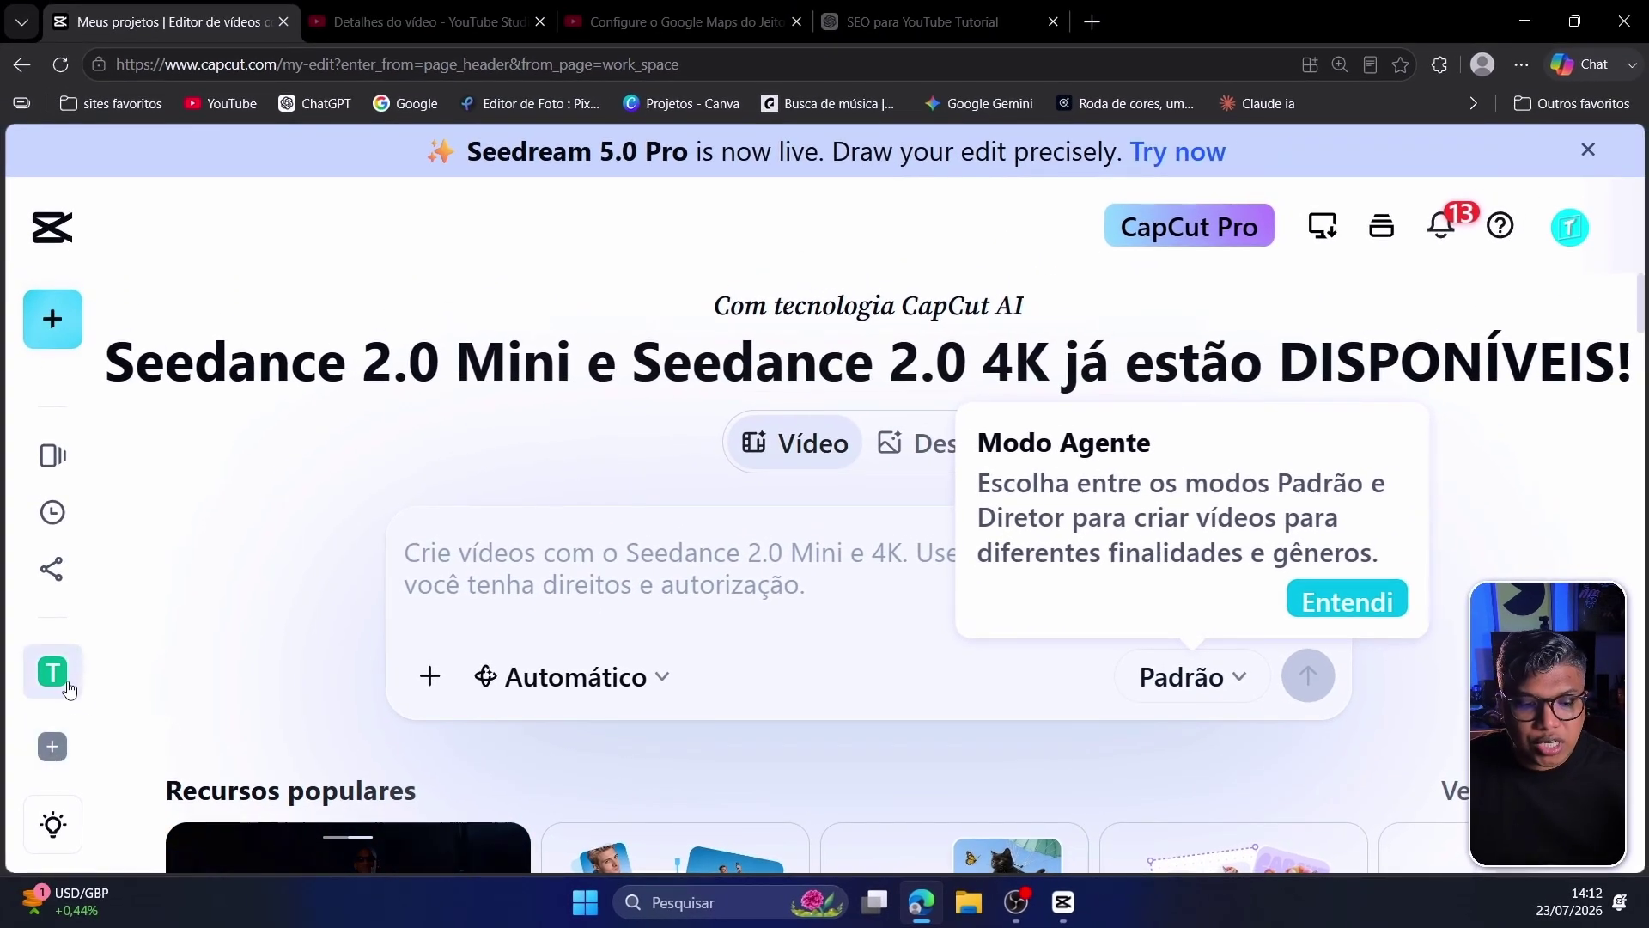
click(56, 674)
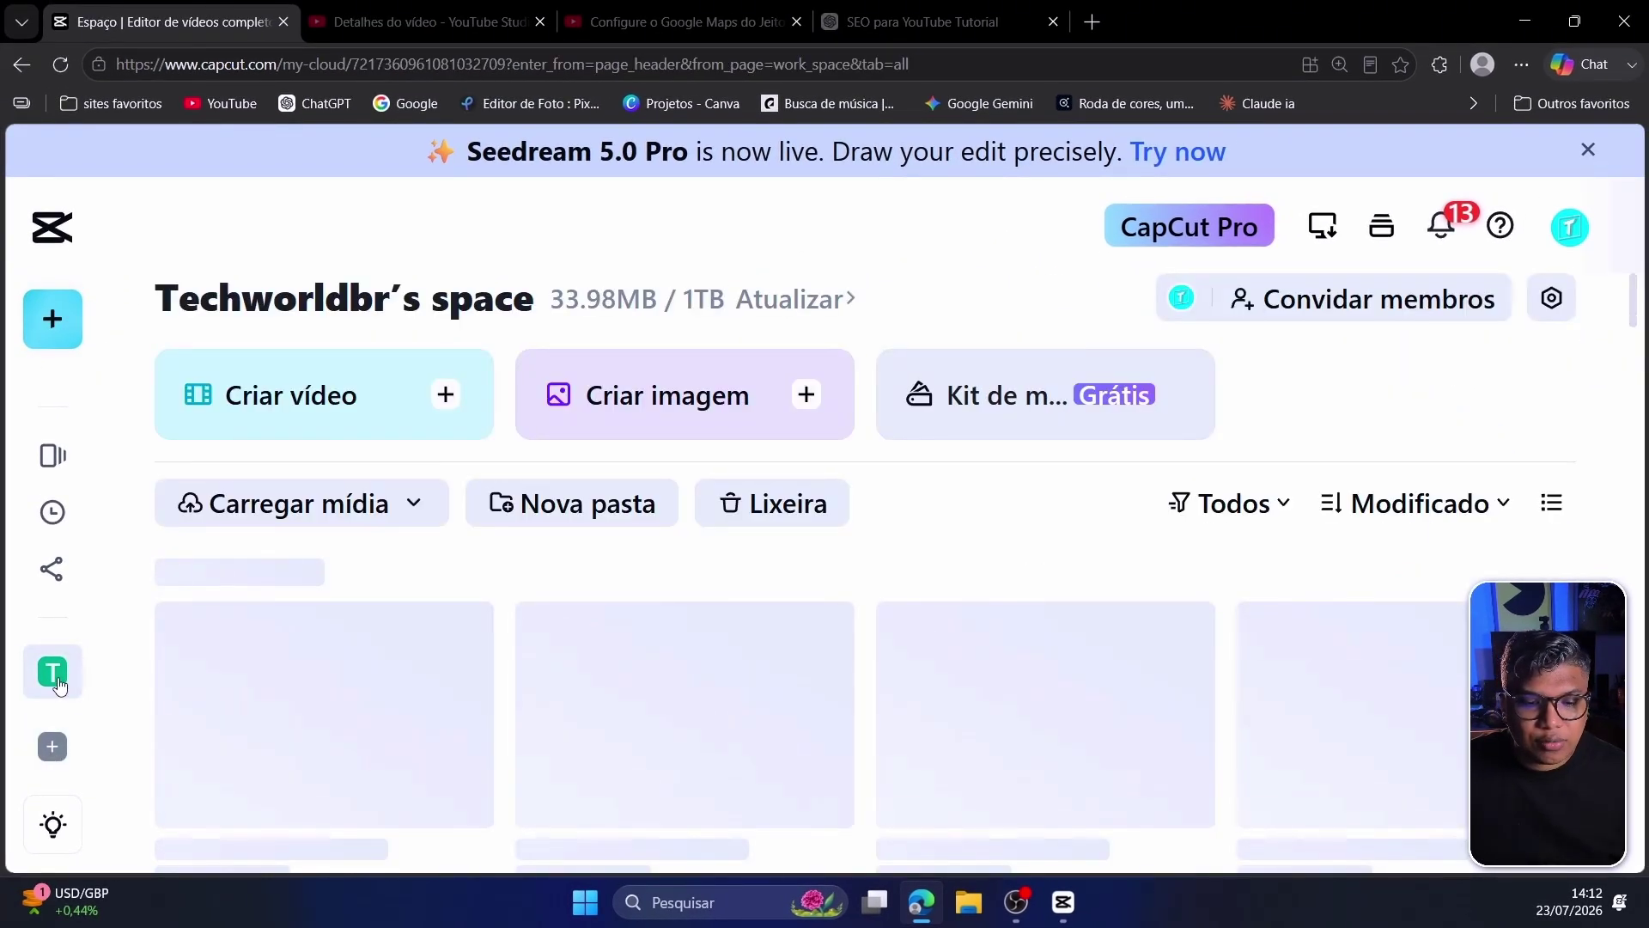
scroll(939, 640, down, 2)
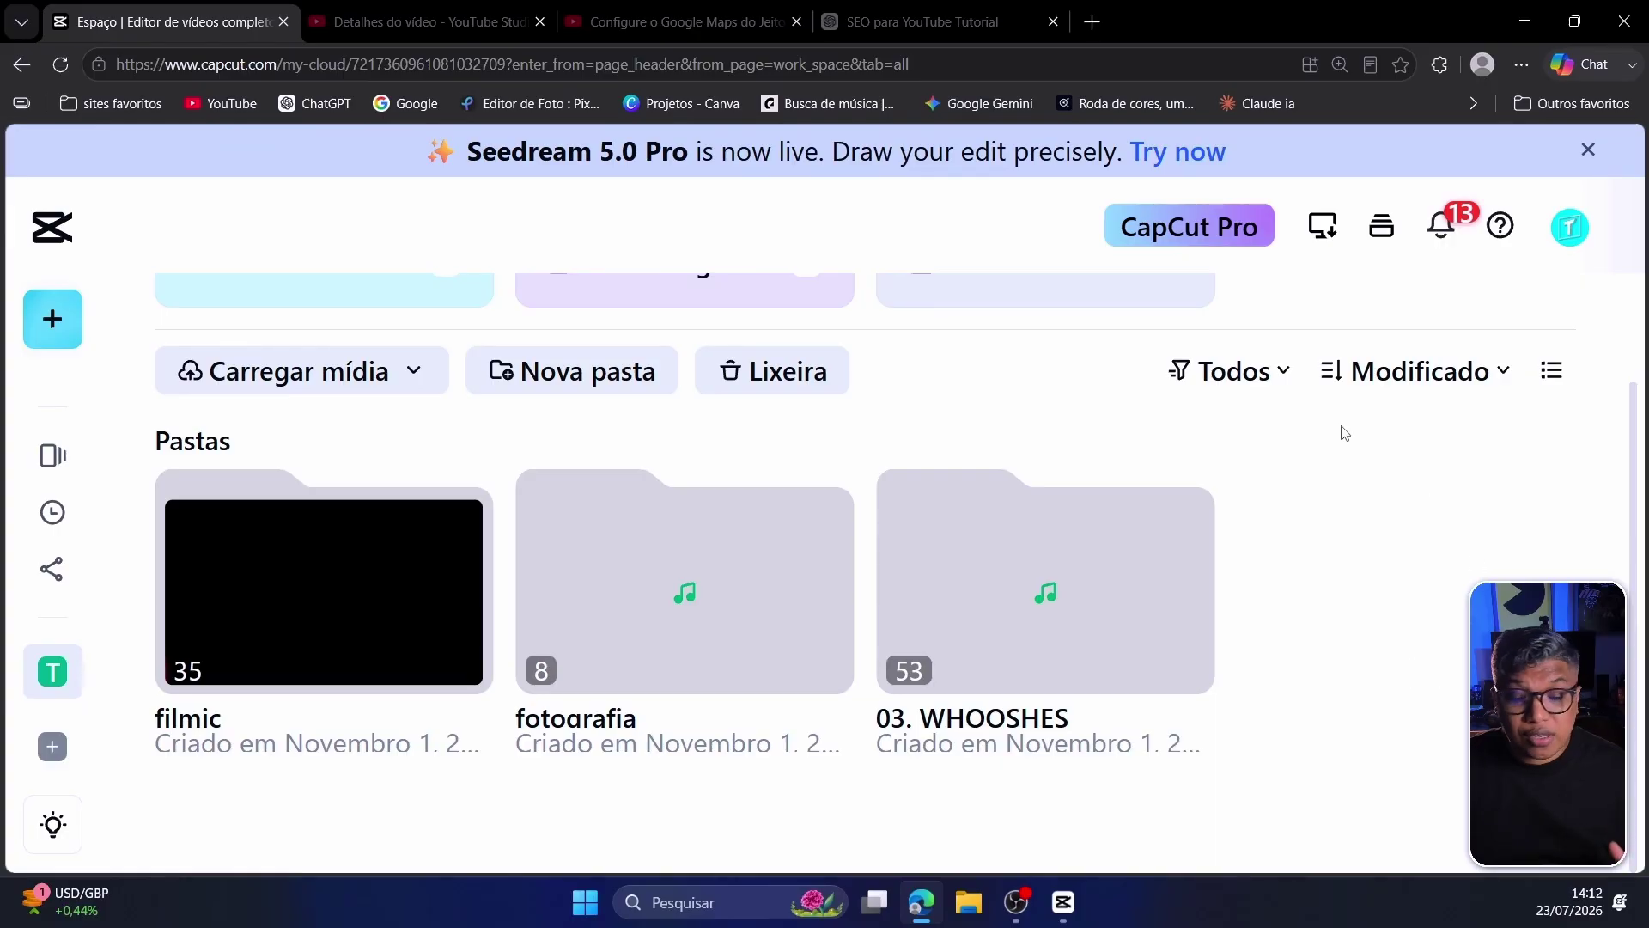
Upload the folder 27 Queima de filme from Arsenal de Edição on drive D: to the cloud space and collapse the upload list.
click(380, 387)
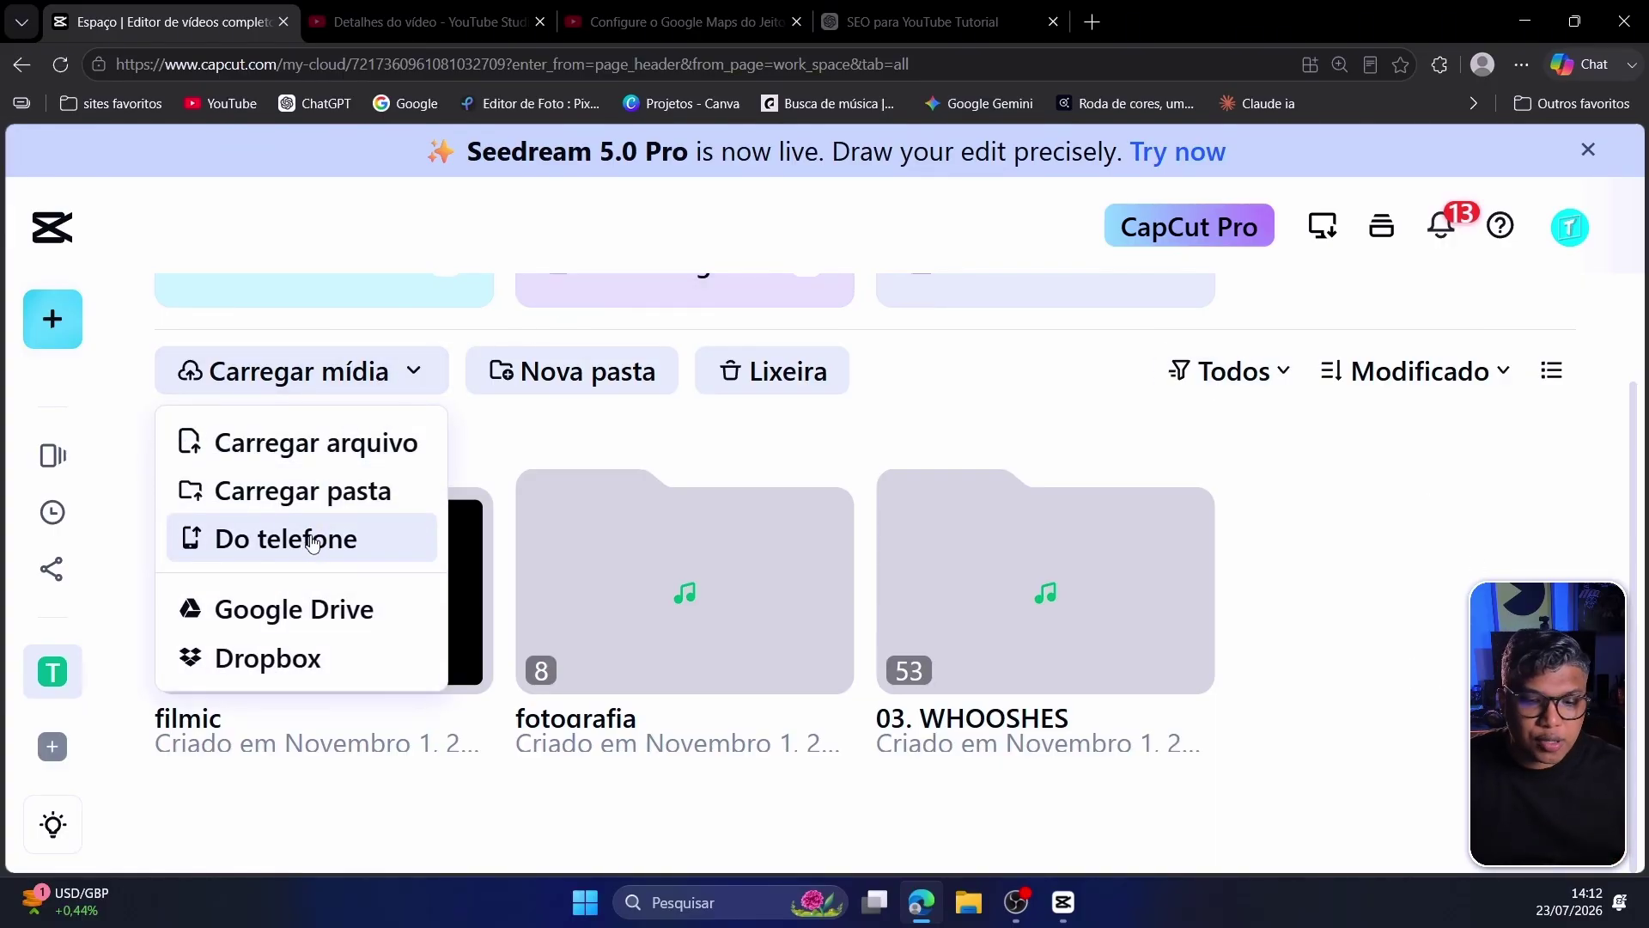
click(312, 502)
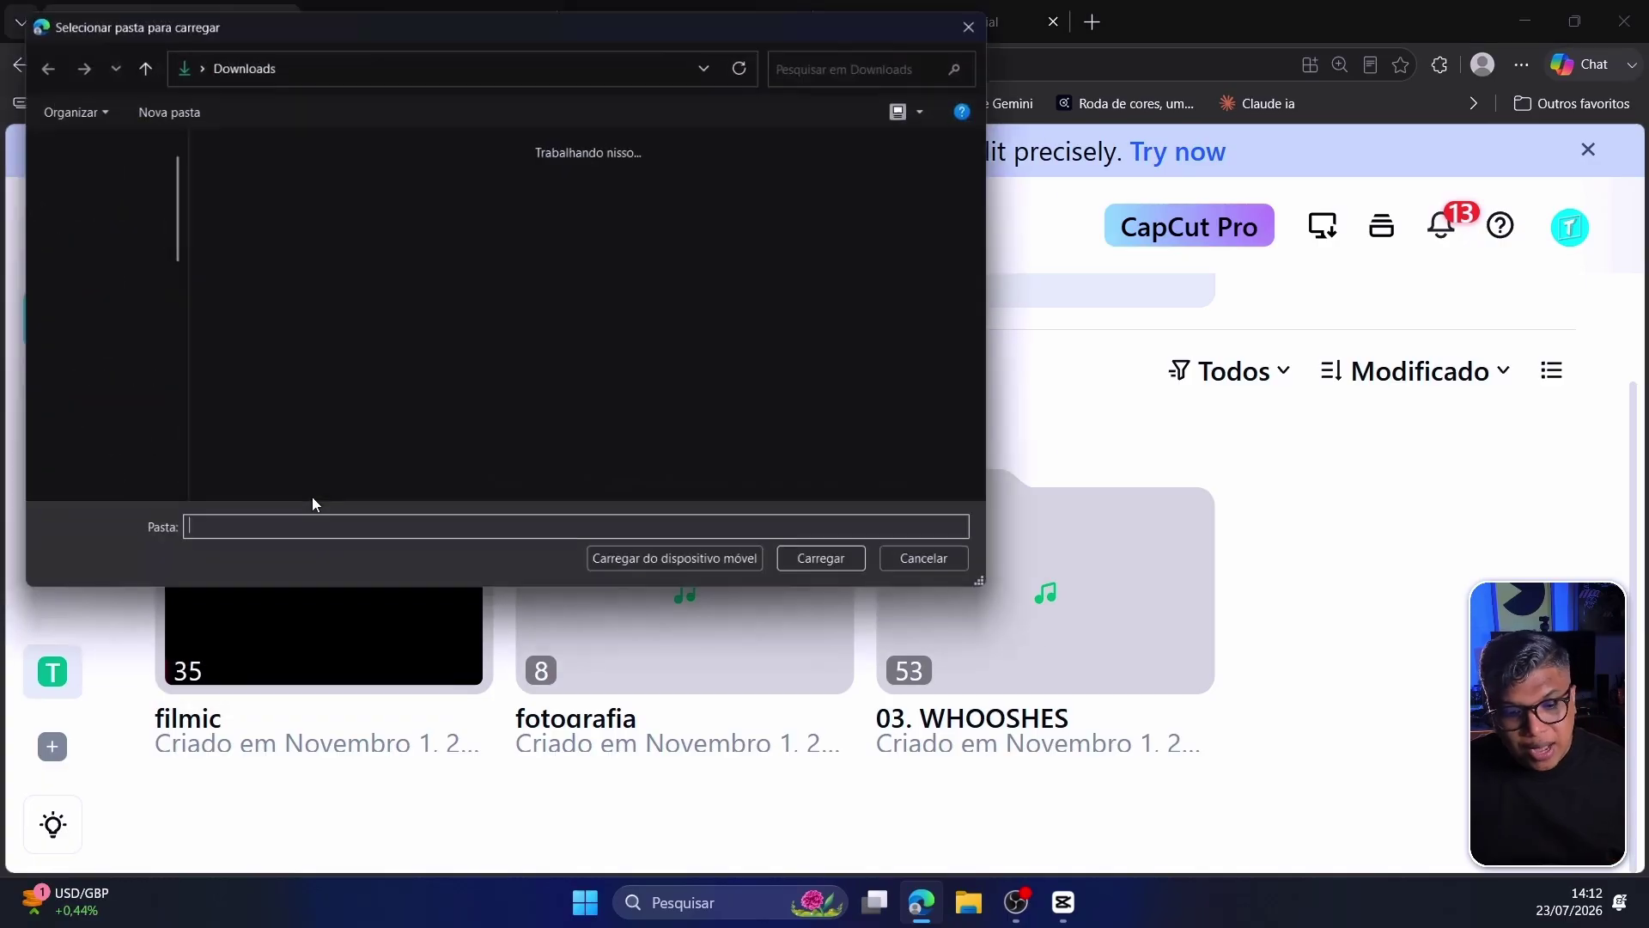
scroll(63, 404, down, 3)
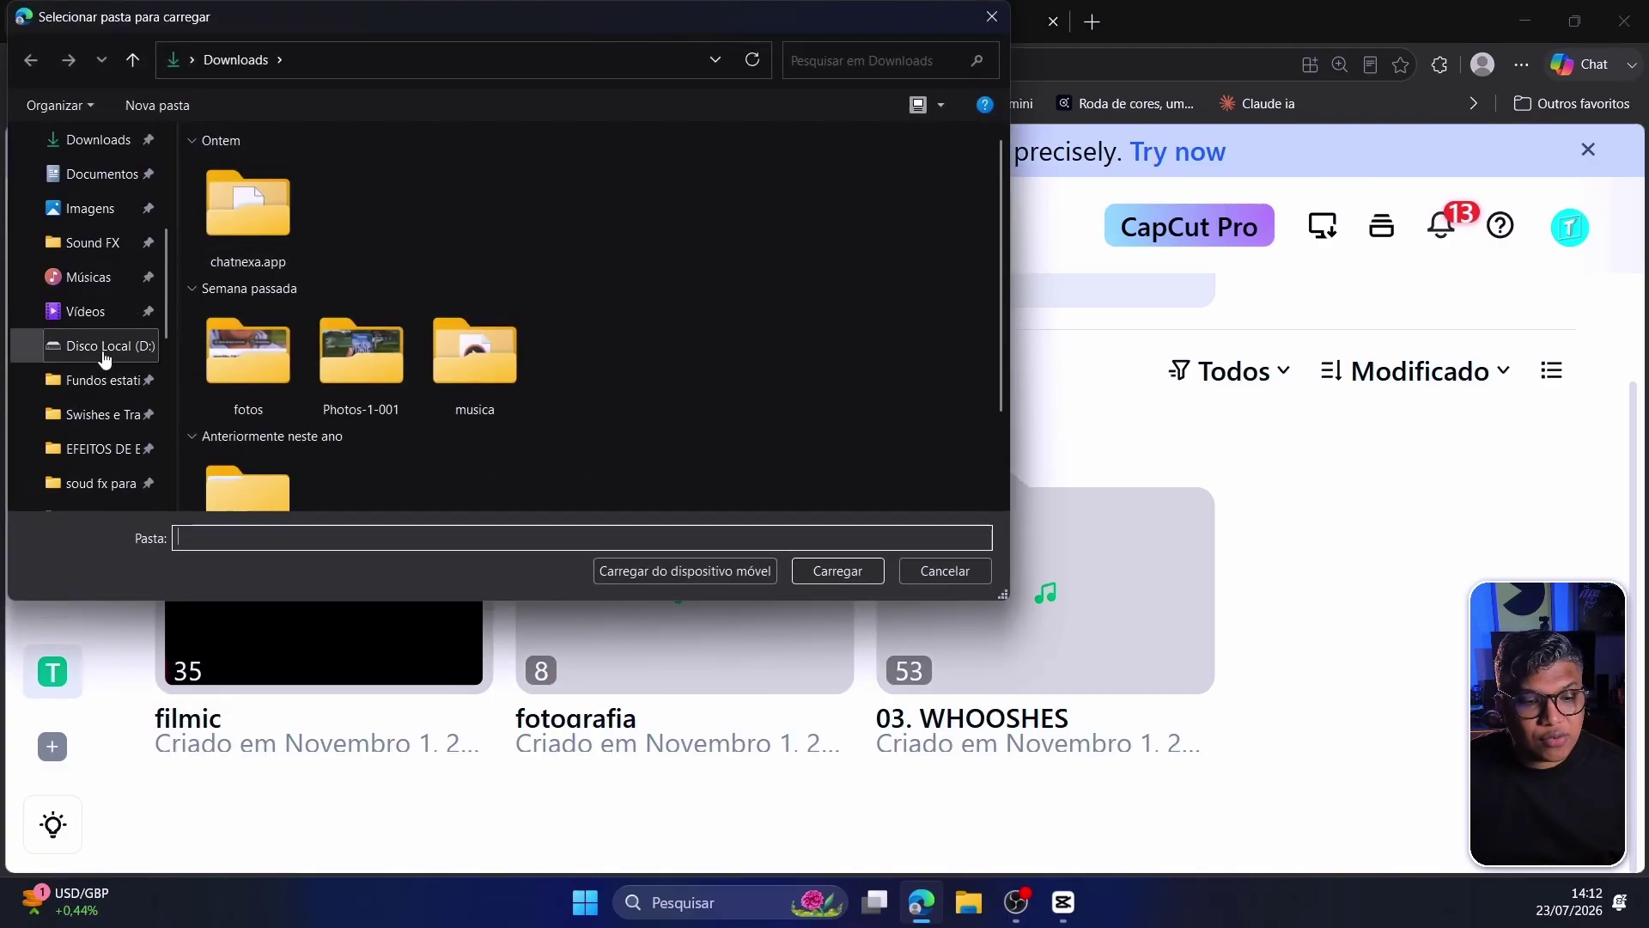
scroll(112, 343, down, 1)
click(99, 322)
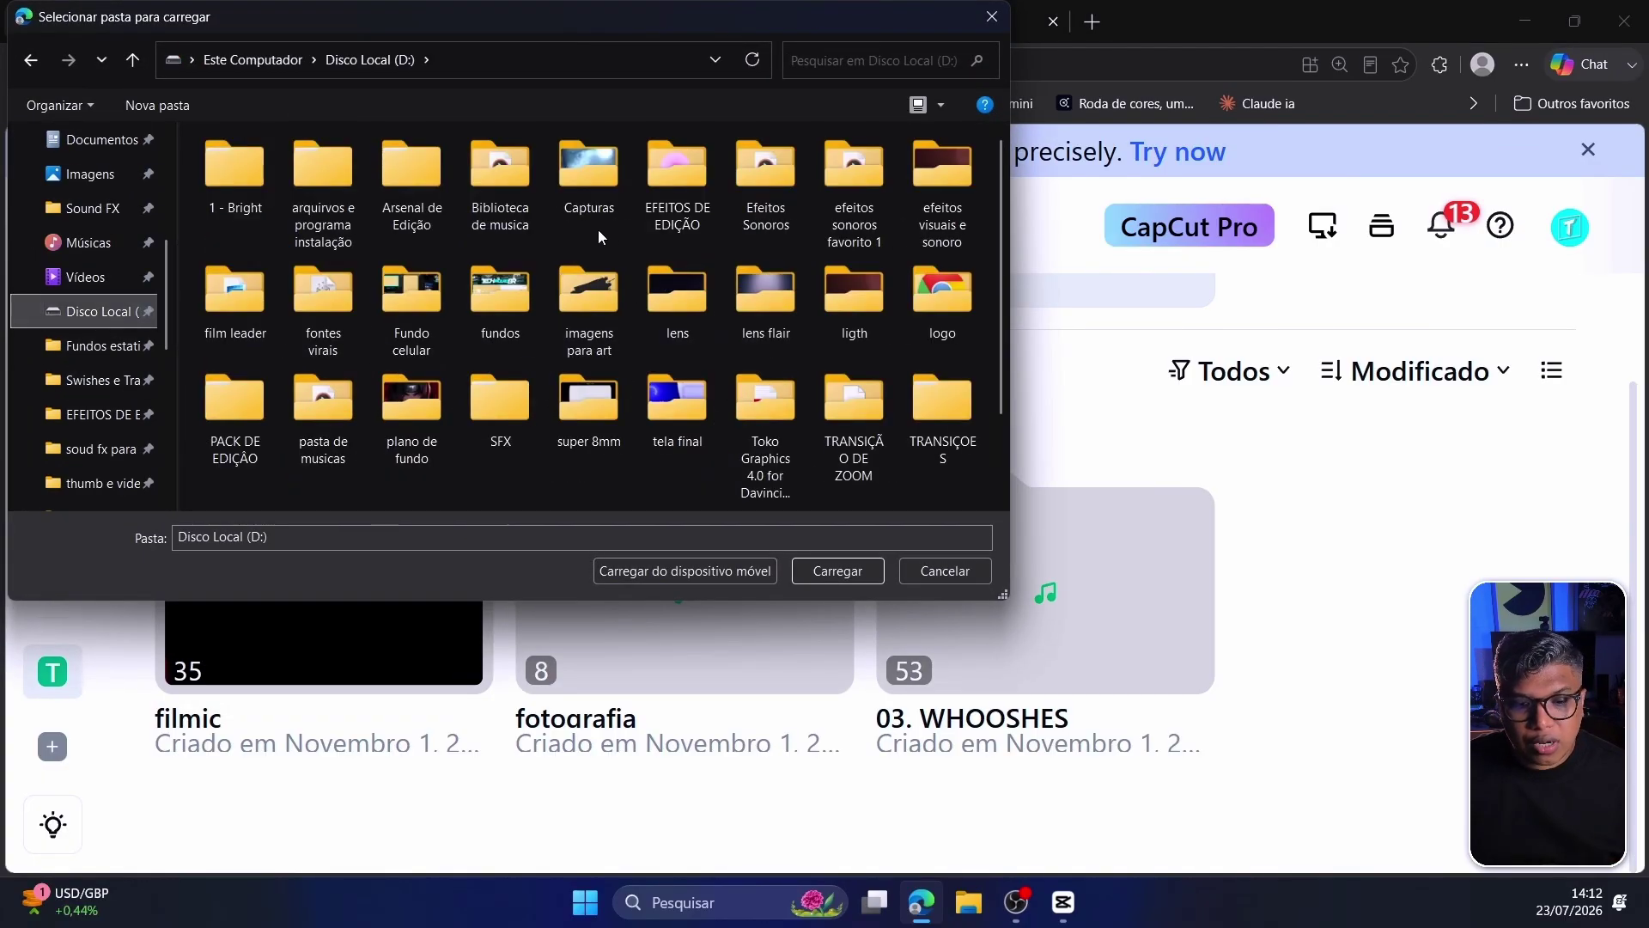
double_click(425, 180)
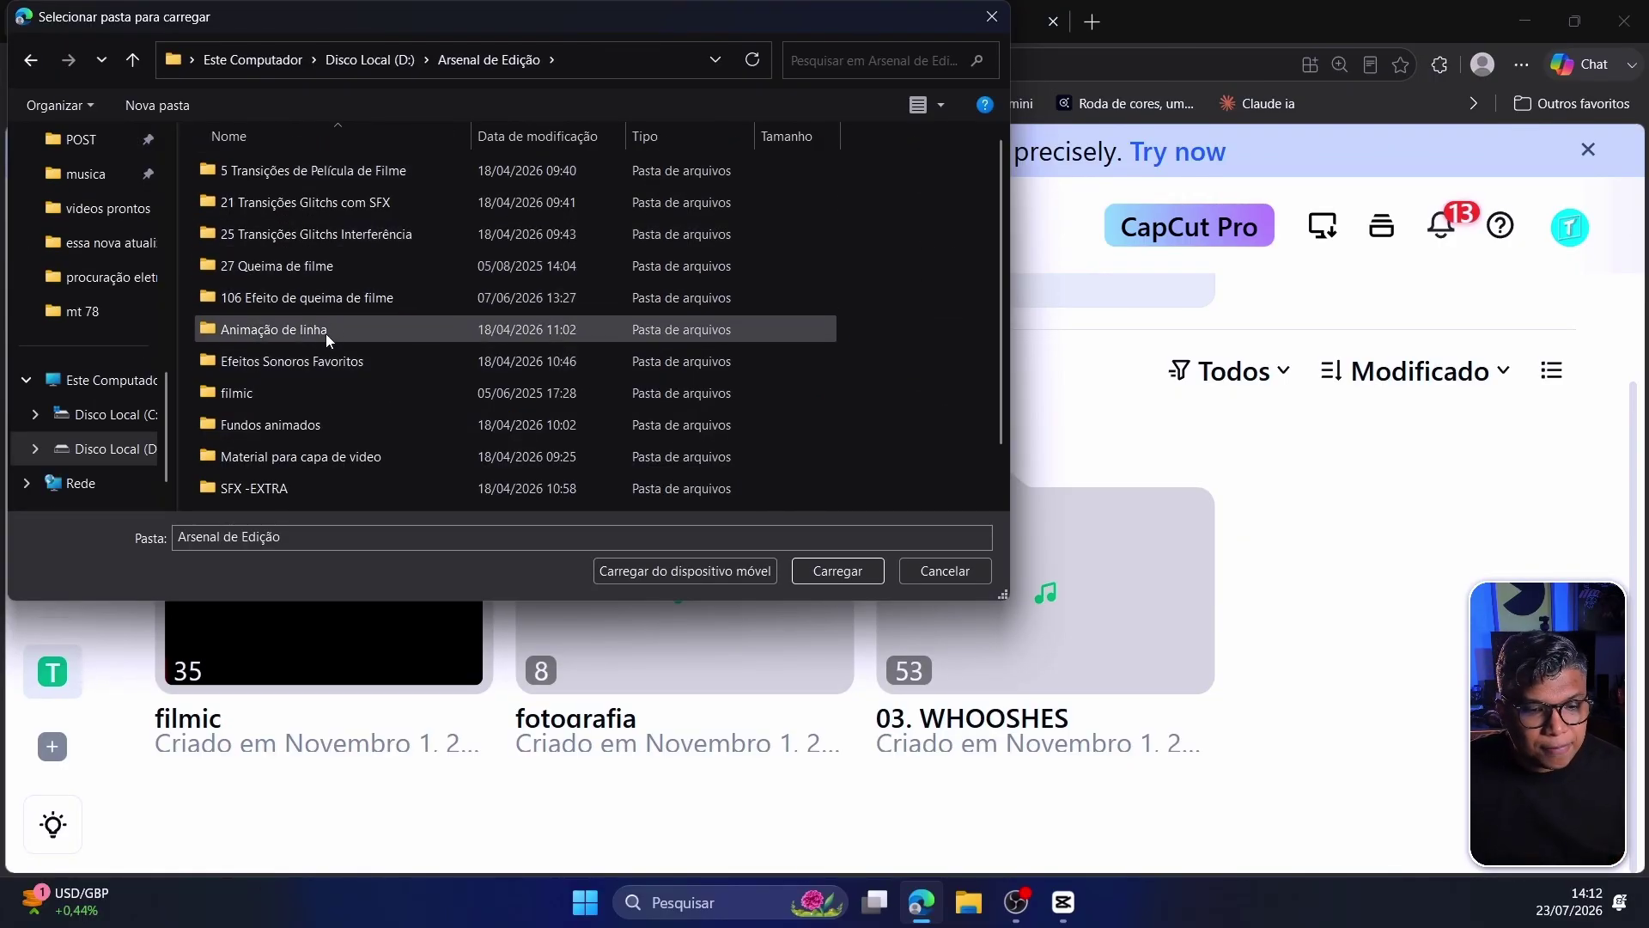
click(301, 266)
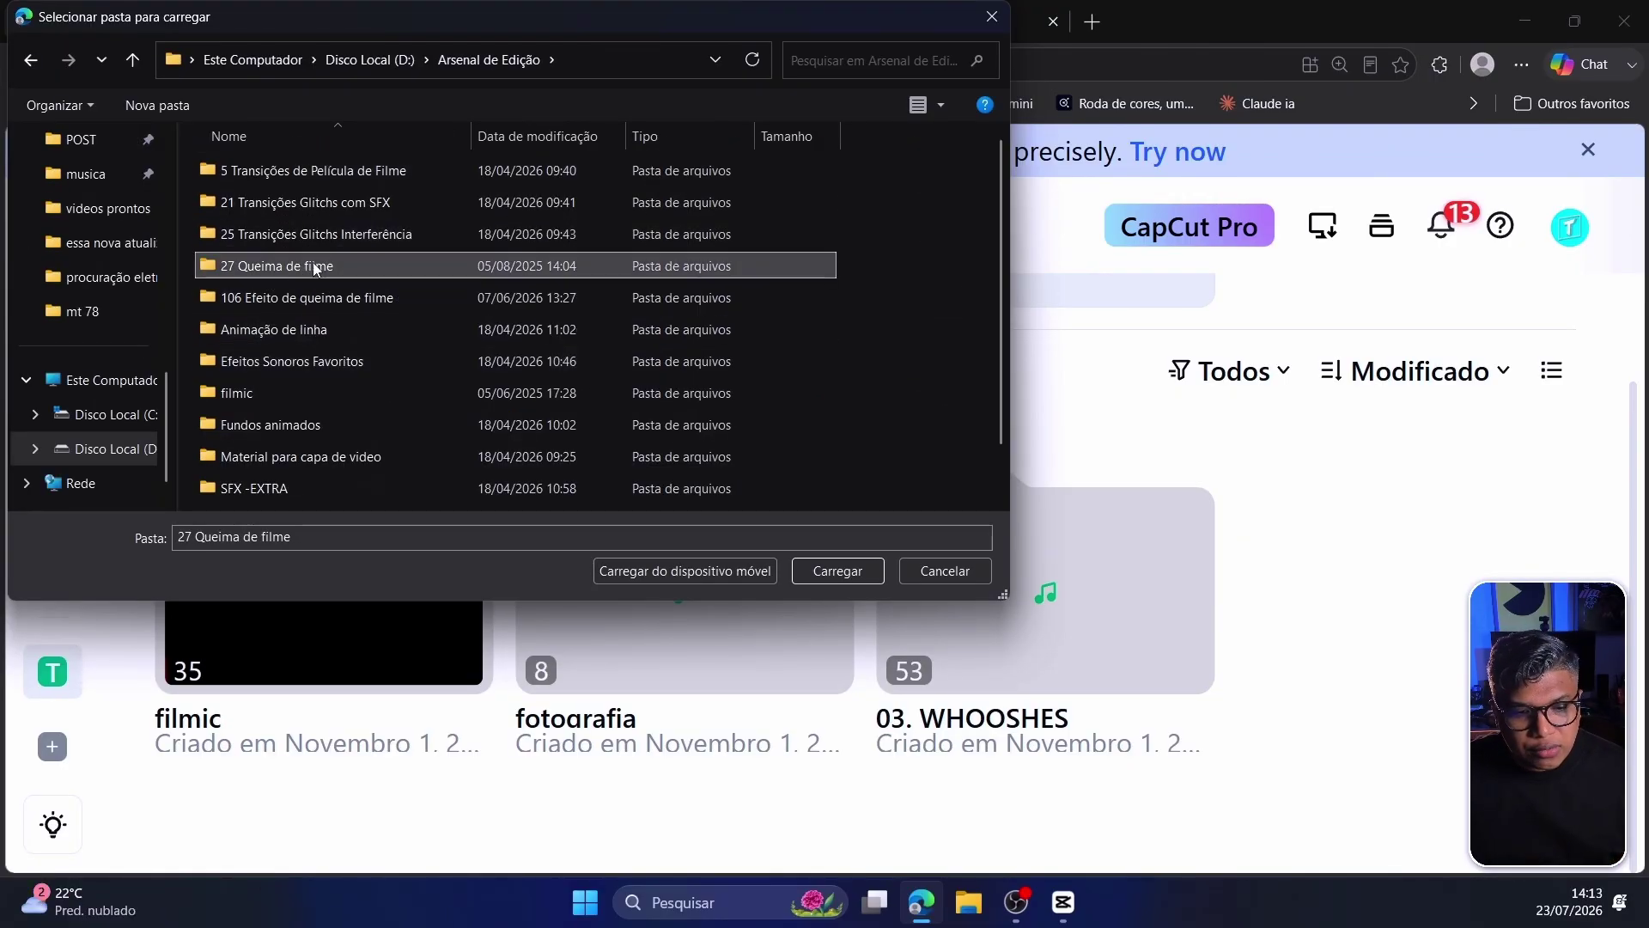
click(846, 568)
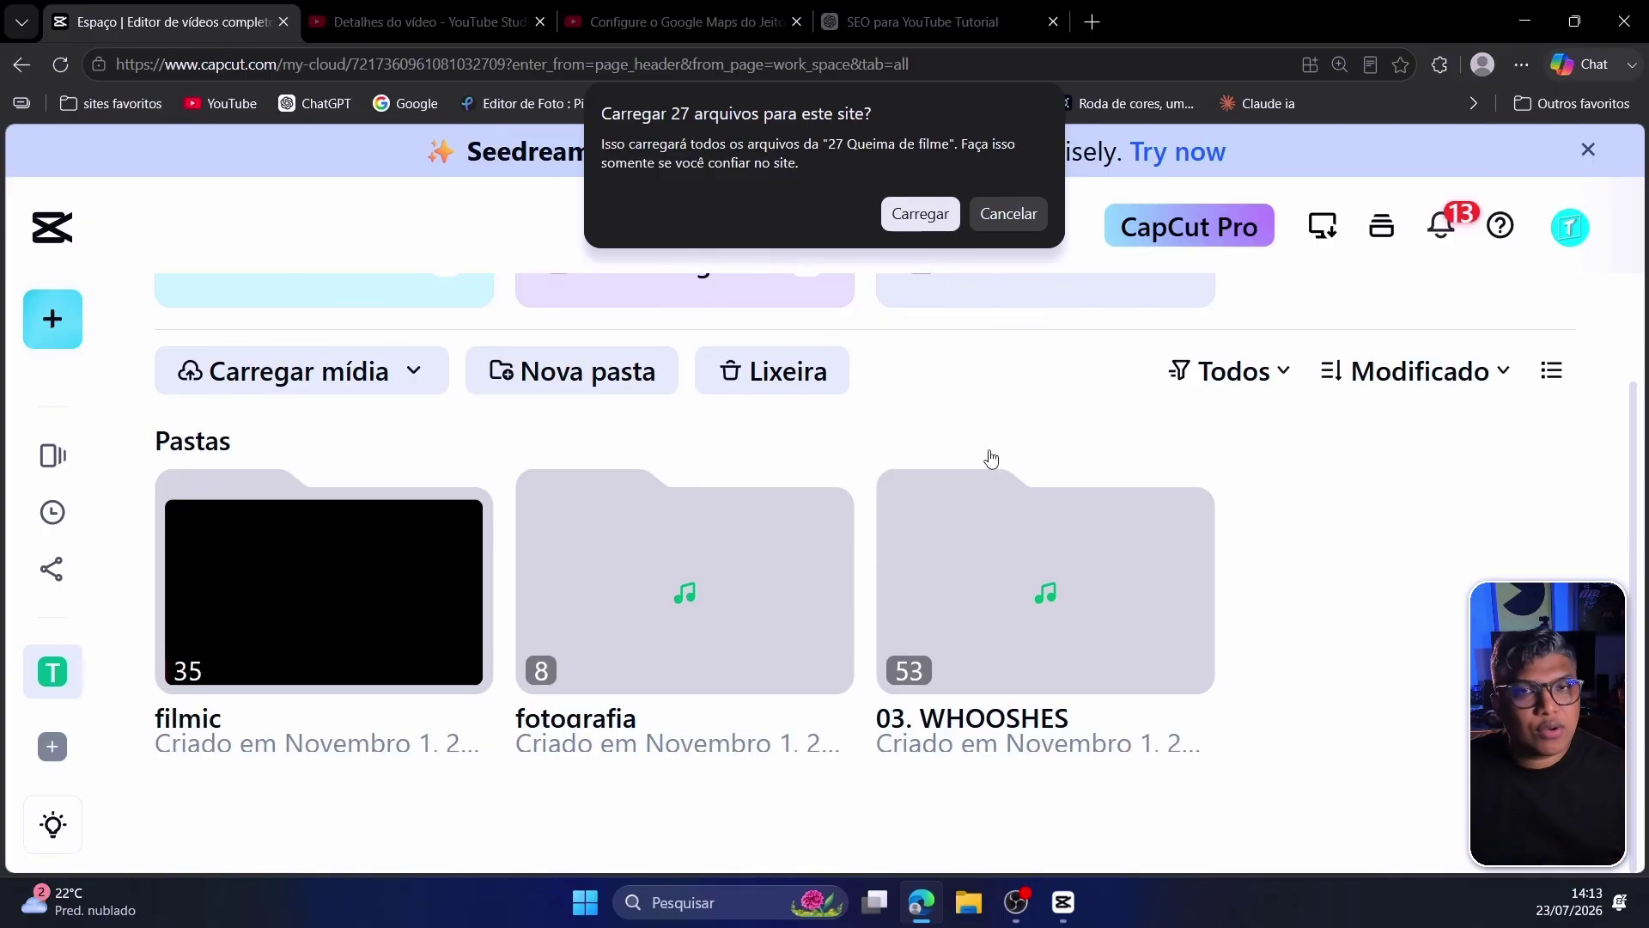
click(919, 215)
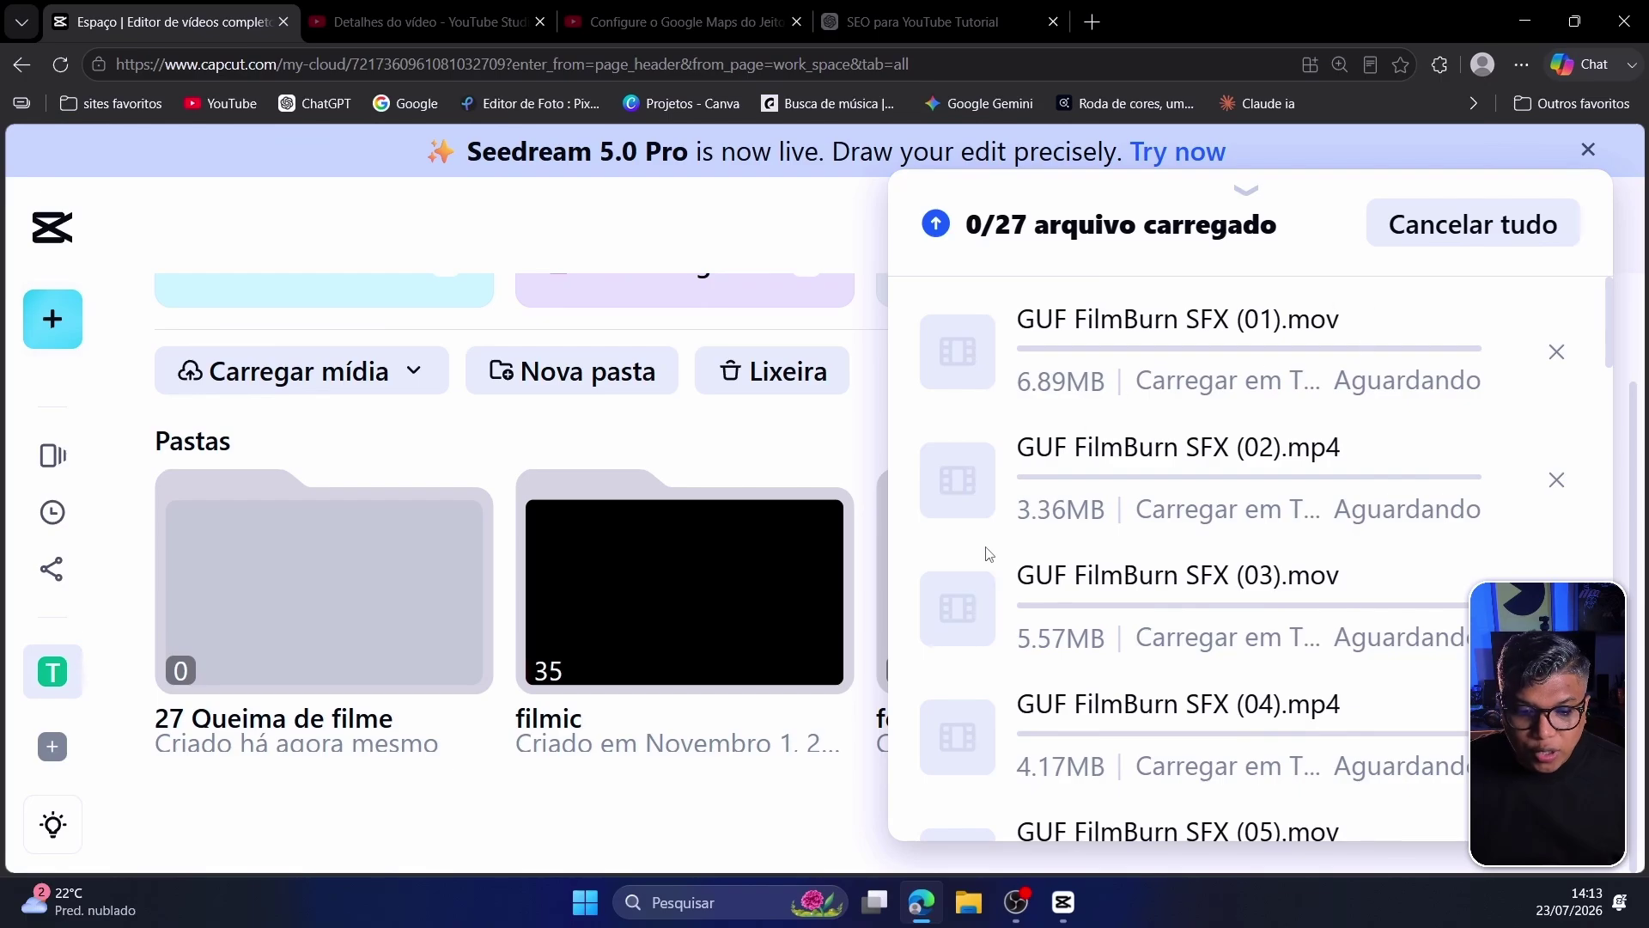
click(1244, 202)
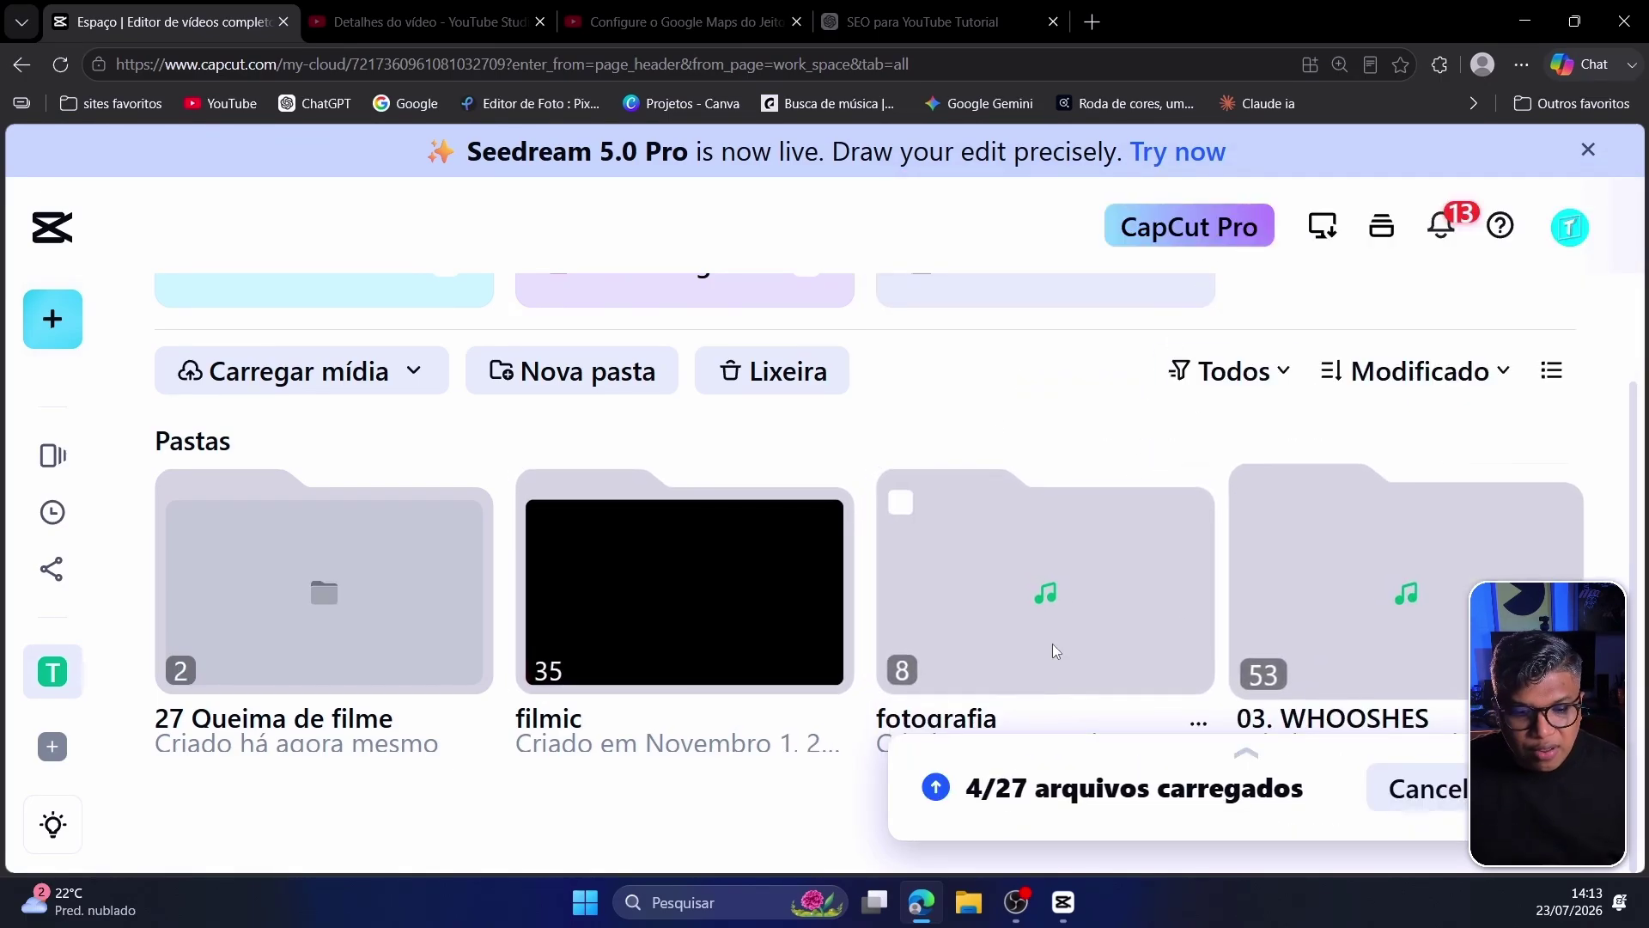
Open the folder 27 Queima de filme in the web space, check its upload progress and dismiss the finished upload list.
click(286, 565)
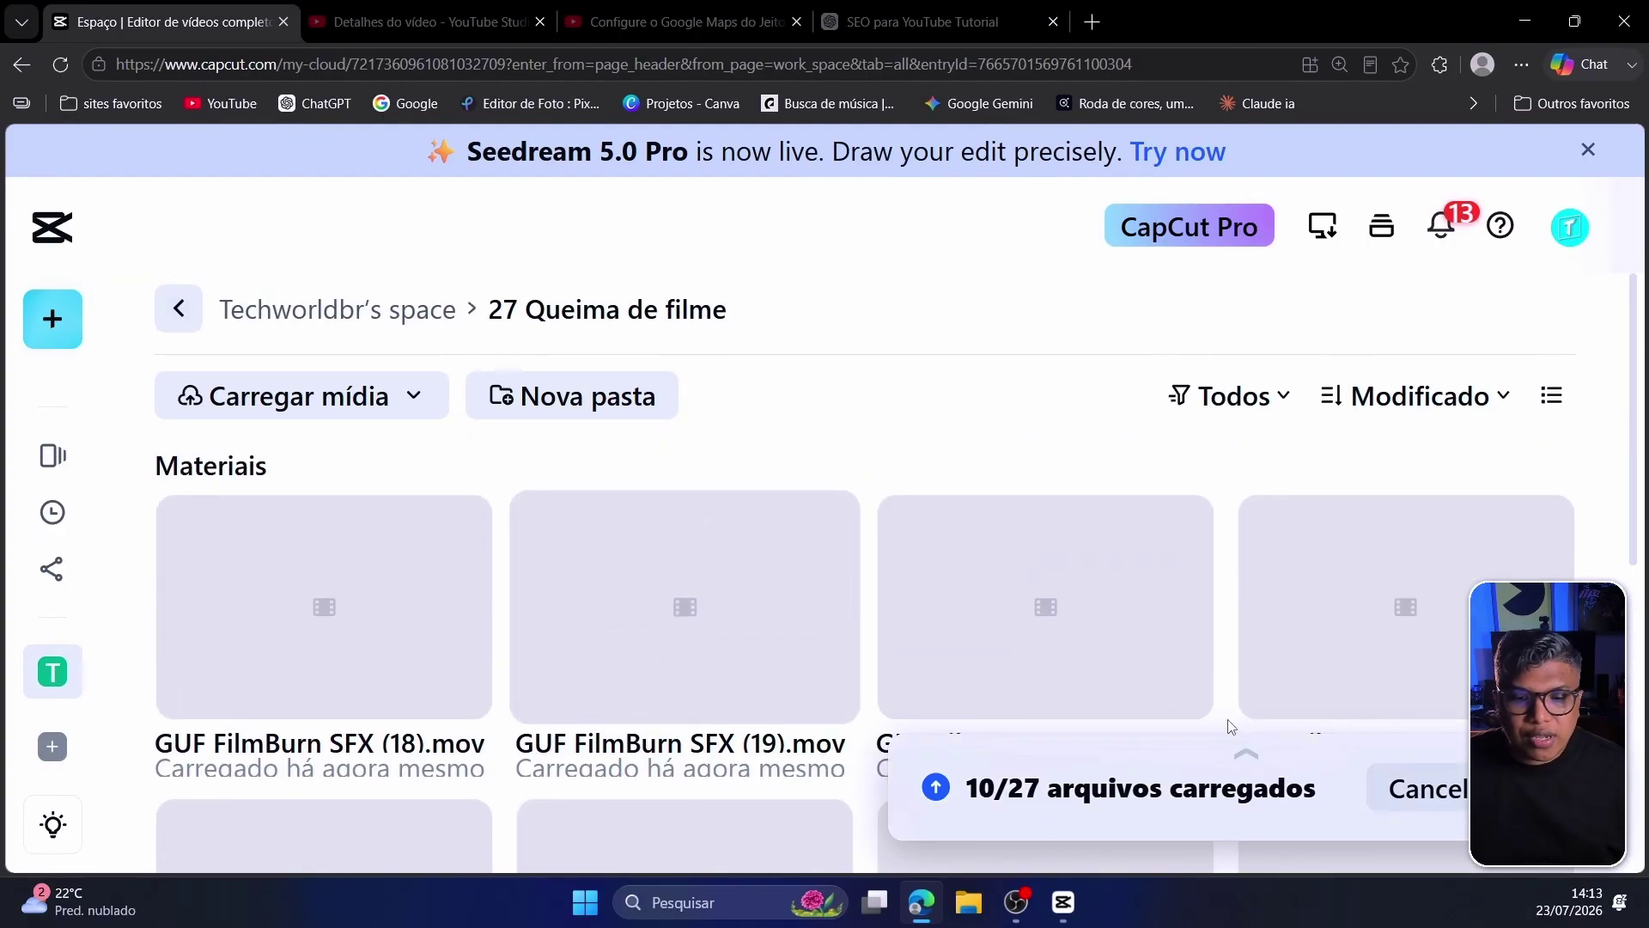
click(1246, 760)
click(1061, 907)
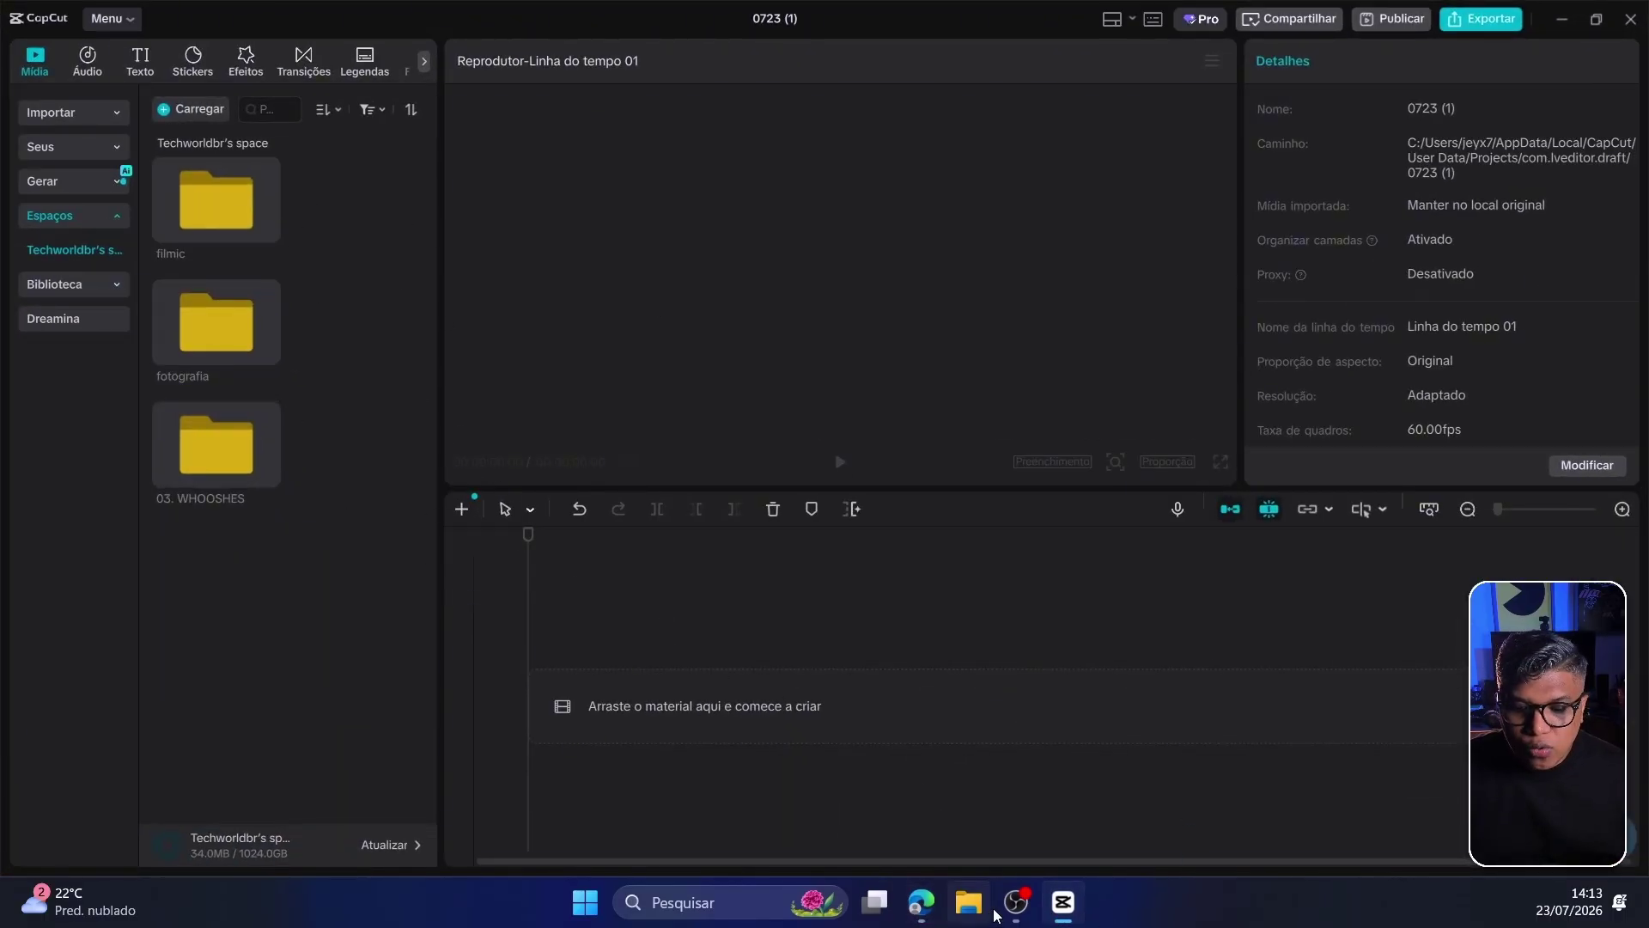
click(921, 902)
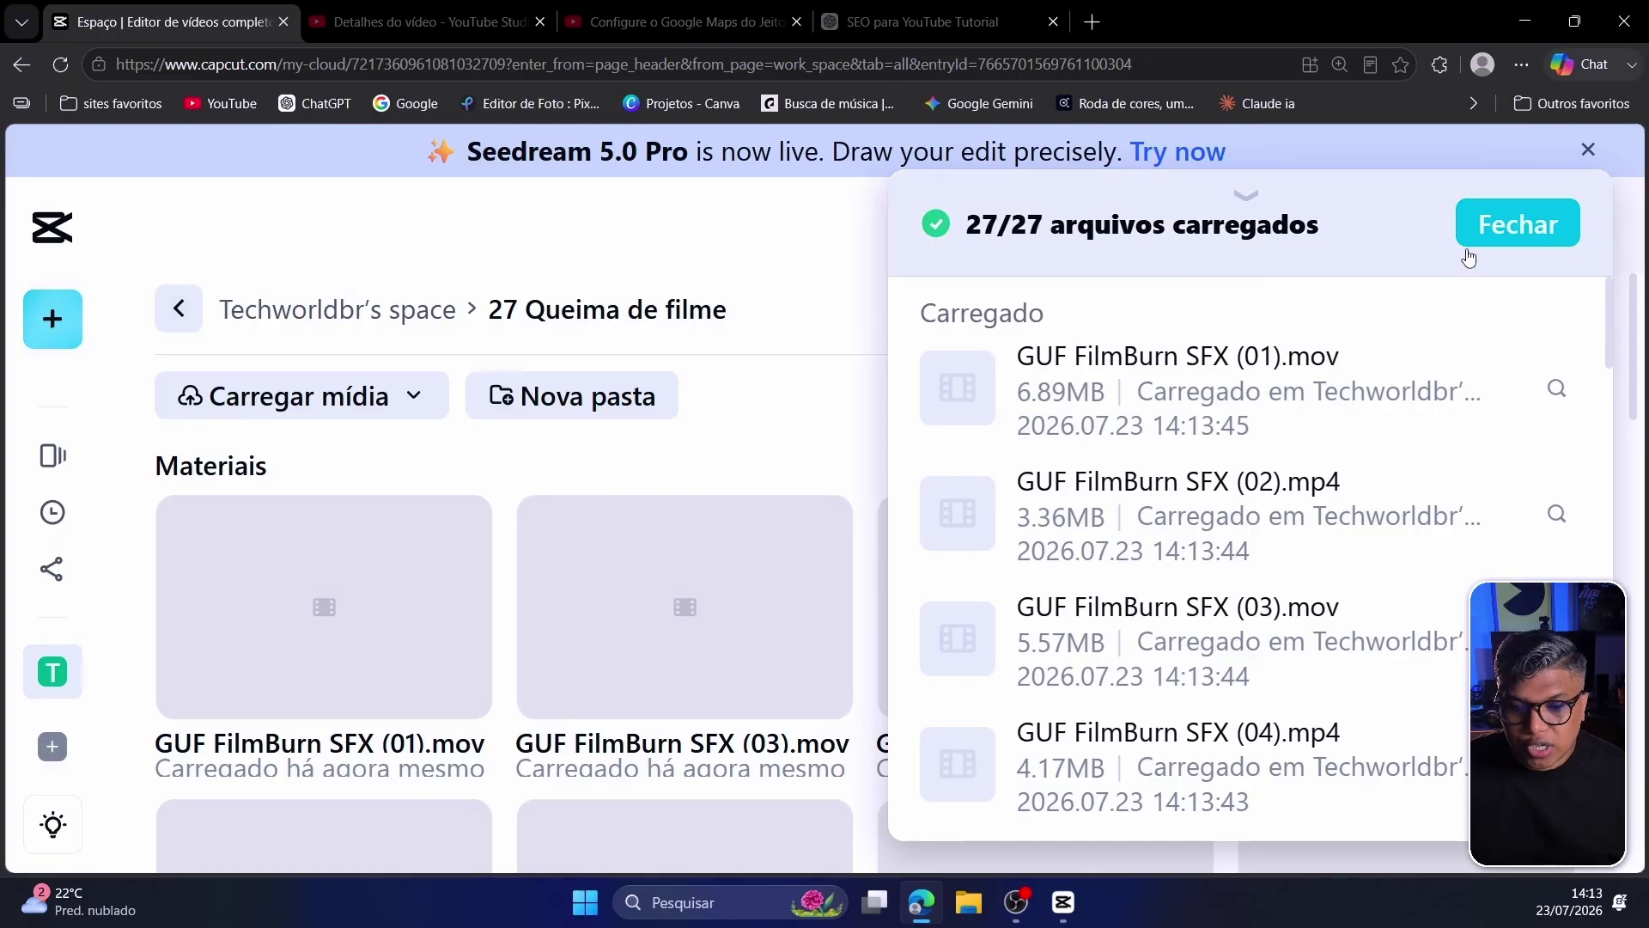
click(1503, 243)
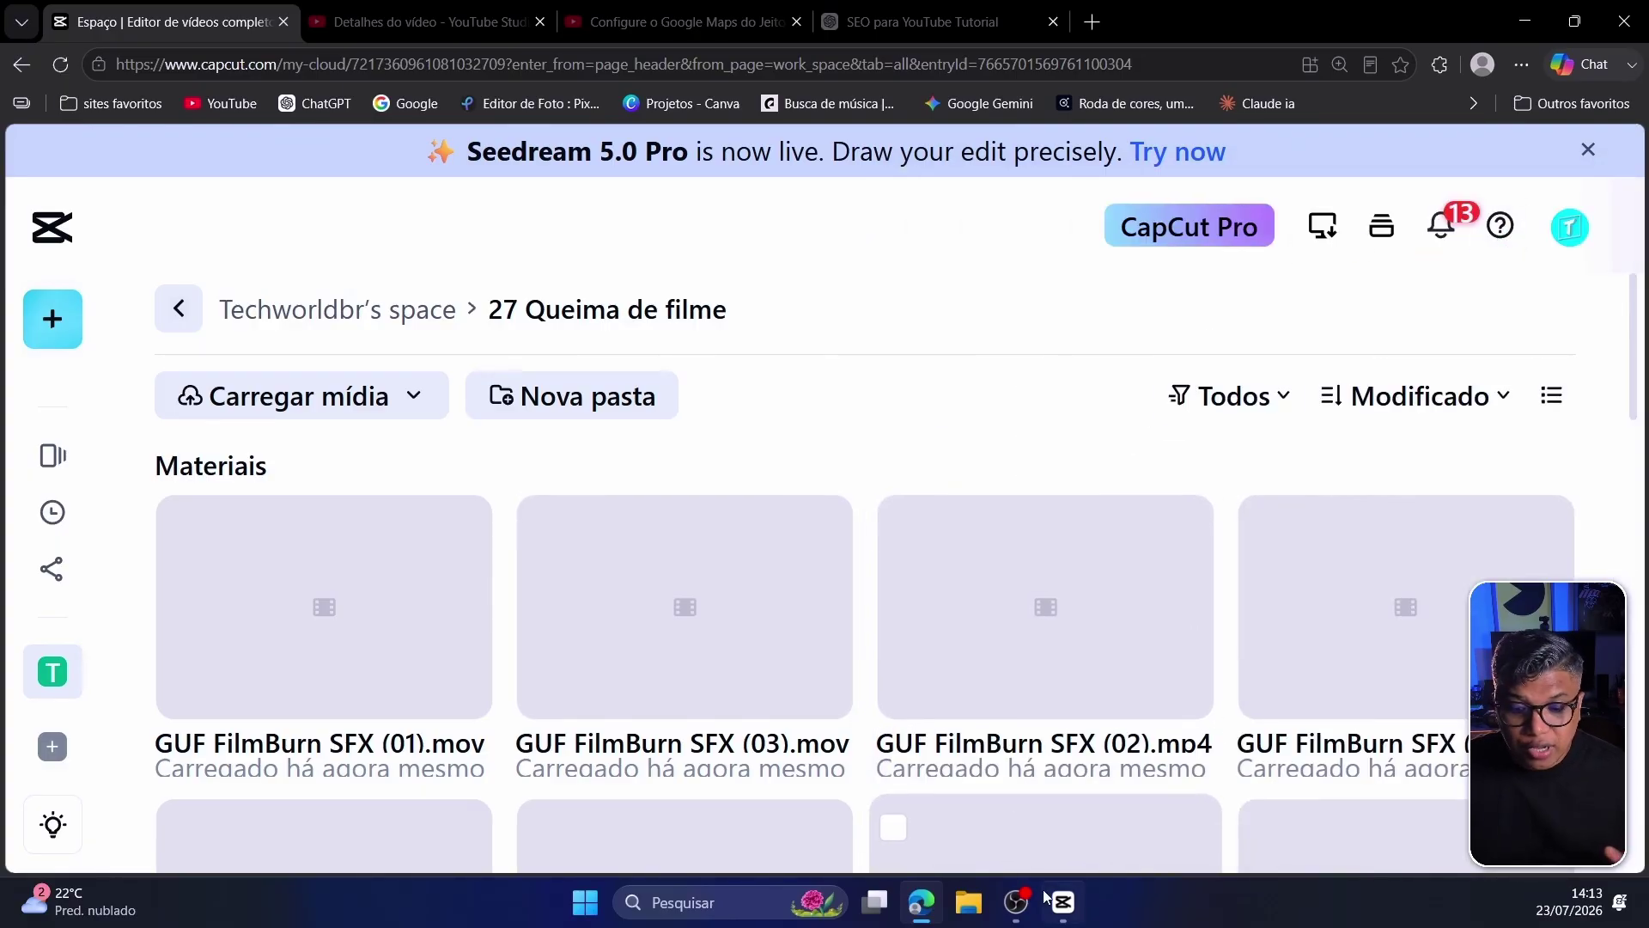
Switch to the CapCut desktop editor, refresh Techworldbr's space and open the folder 27 Queima de filme.
key(alt+Tab)
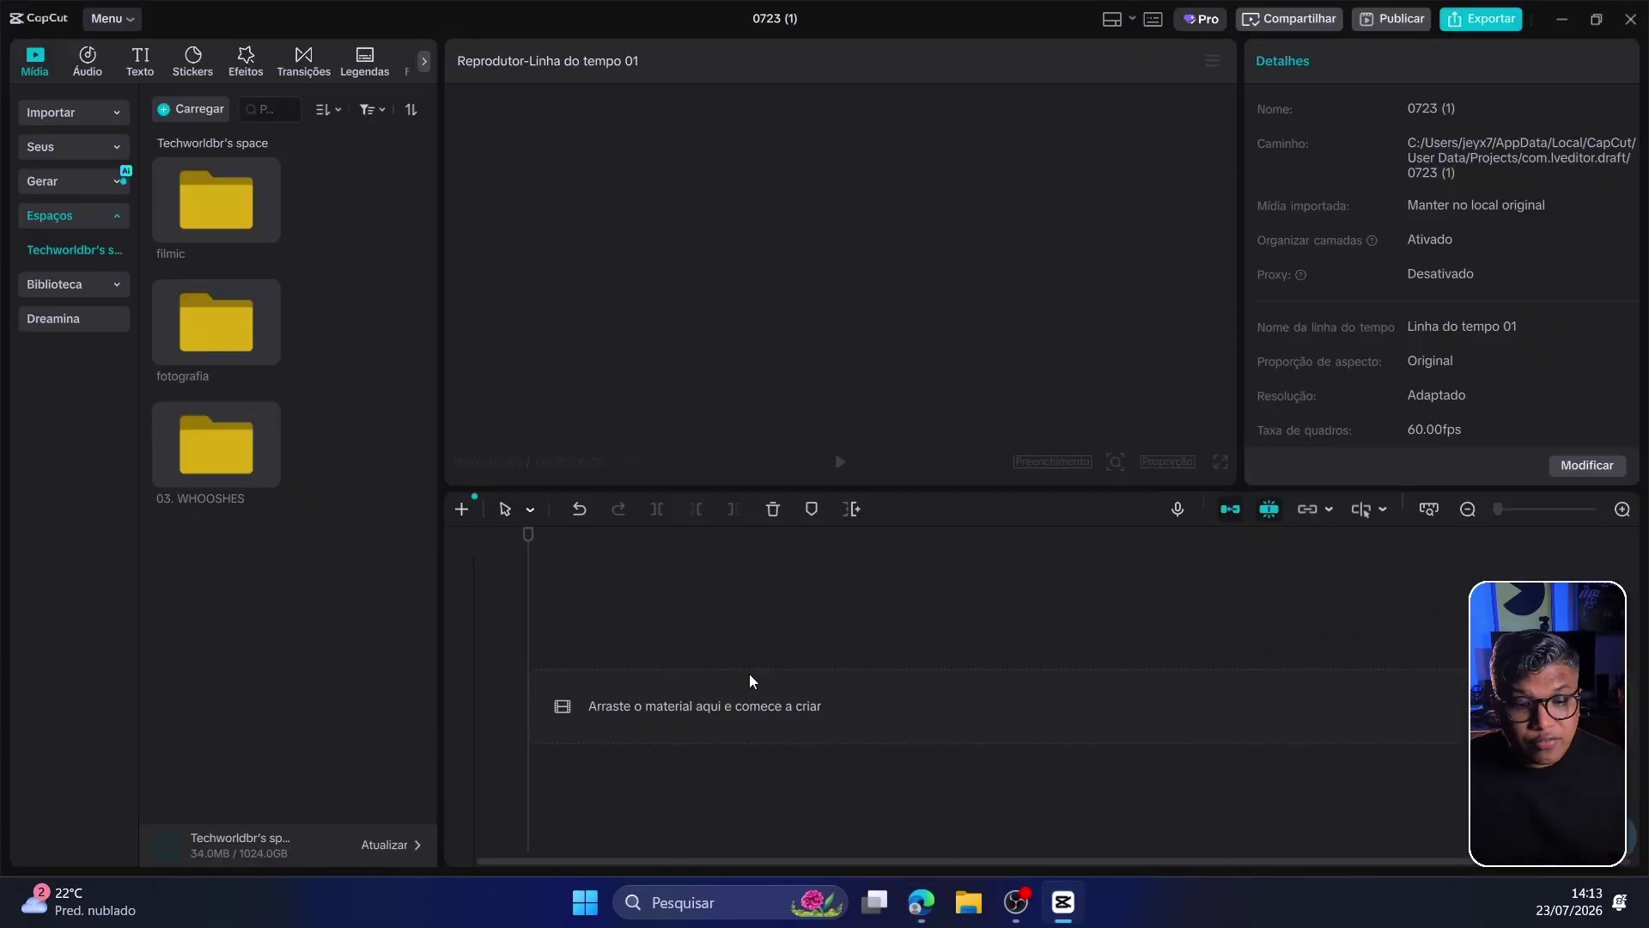
click(213, 139)
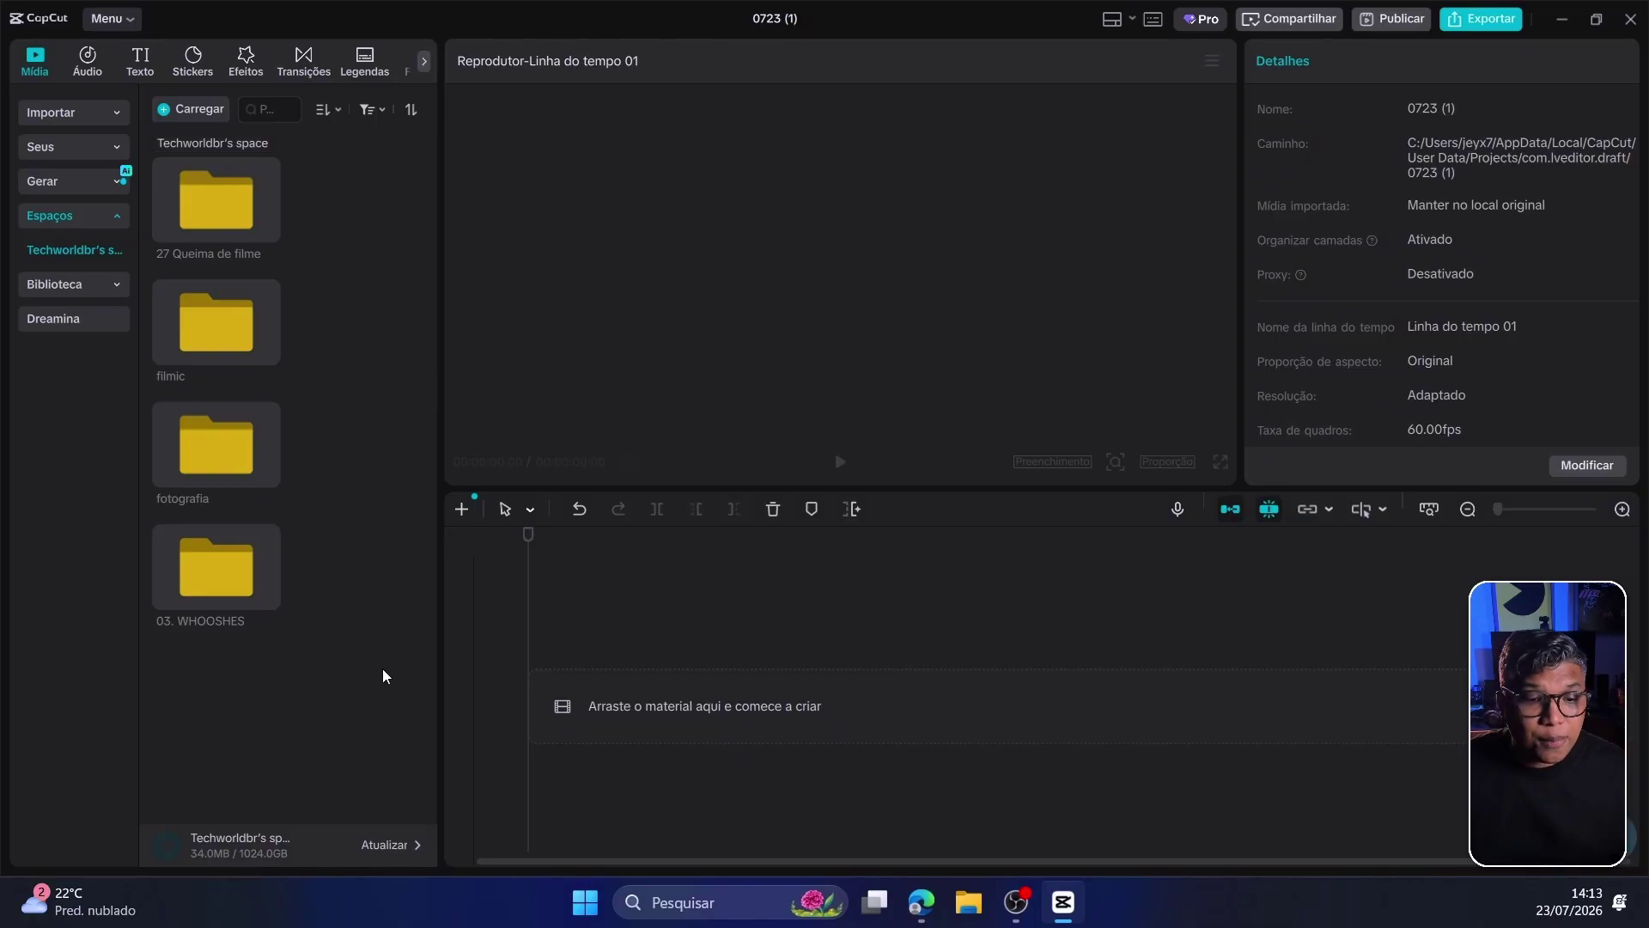
double_click(234, 210)
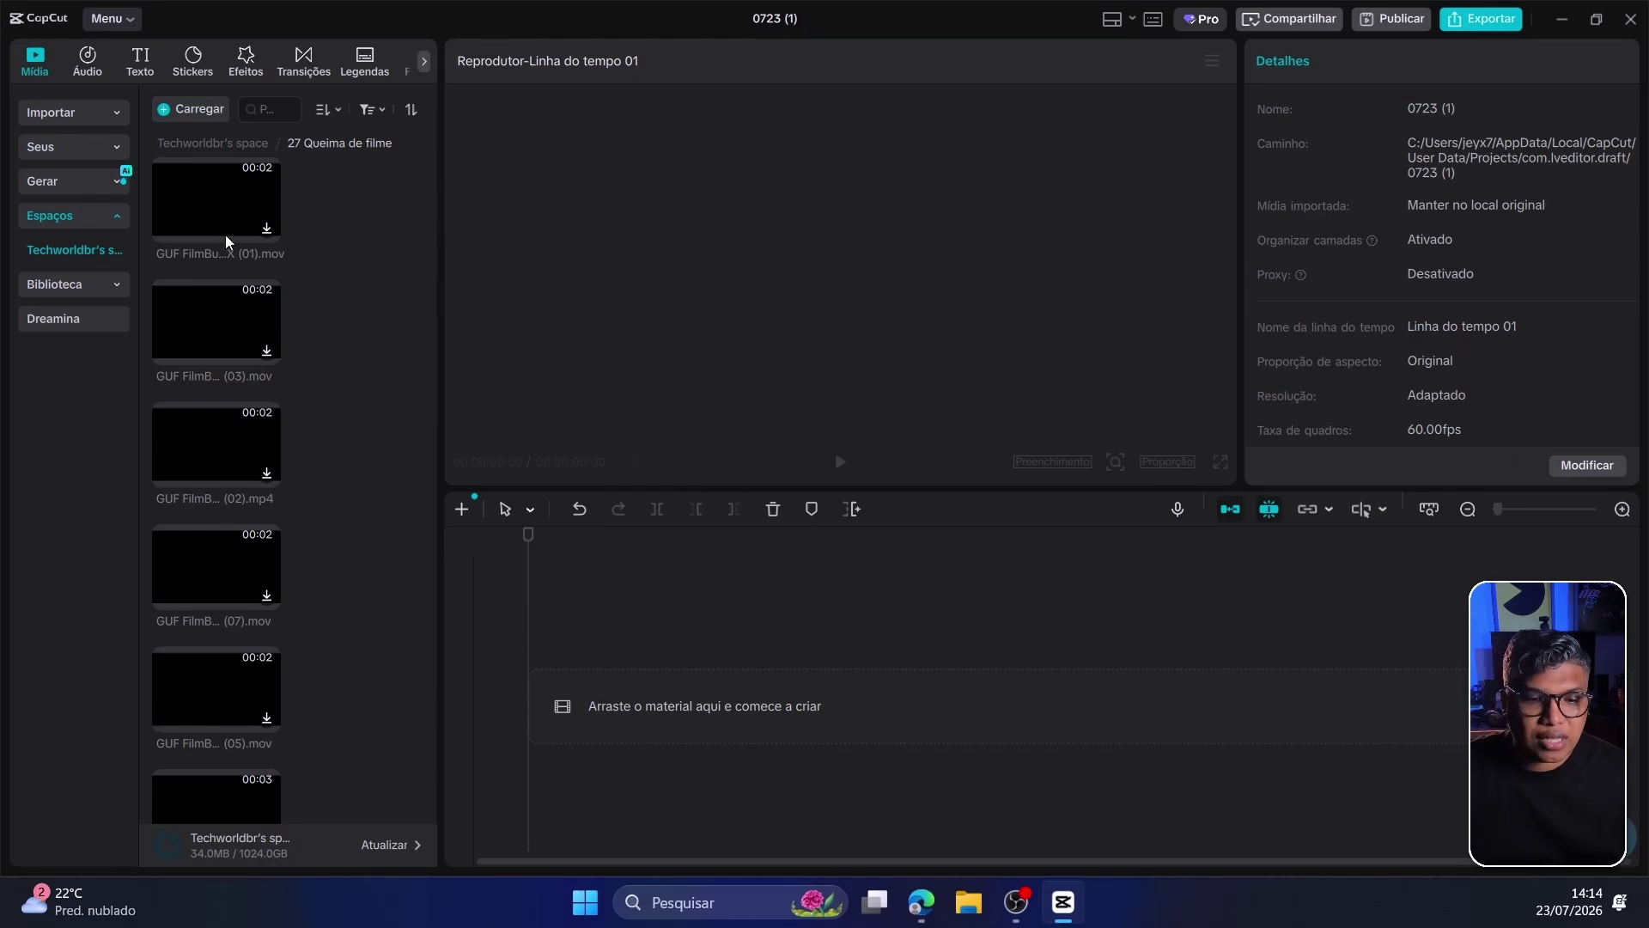
Download the clip GUF FilmBurn SFX (03).mov from the space, place it on the empty timeline and play it.
click(265, 350)
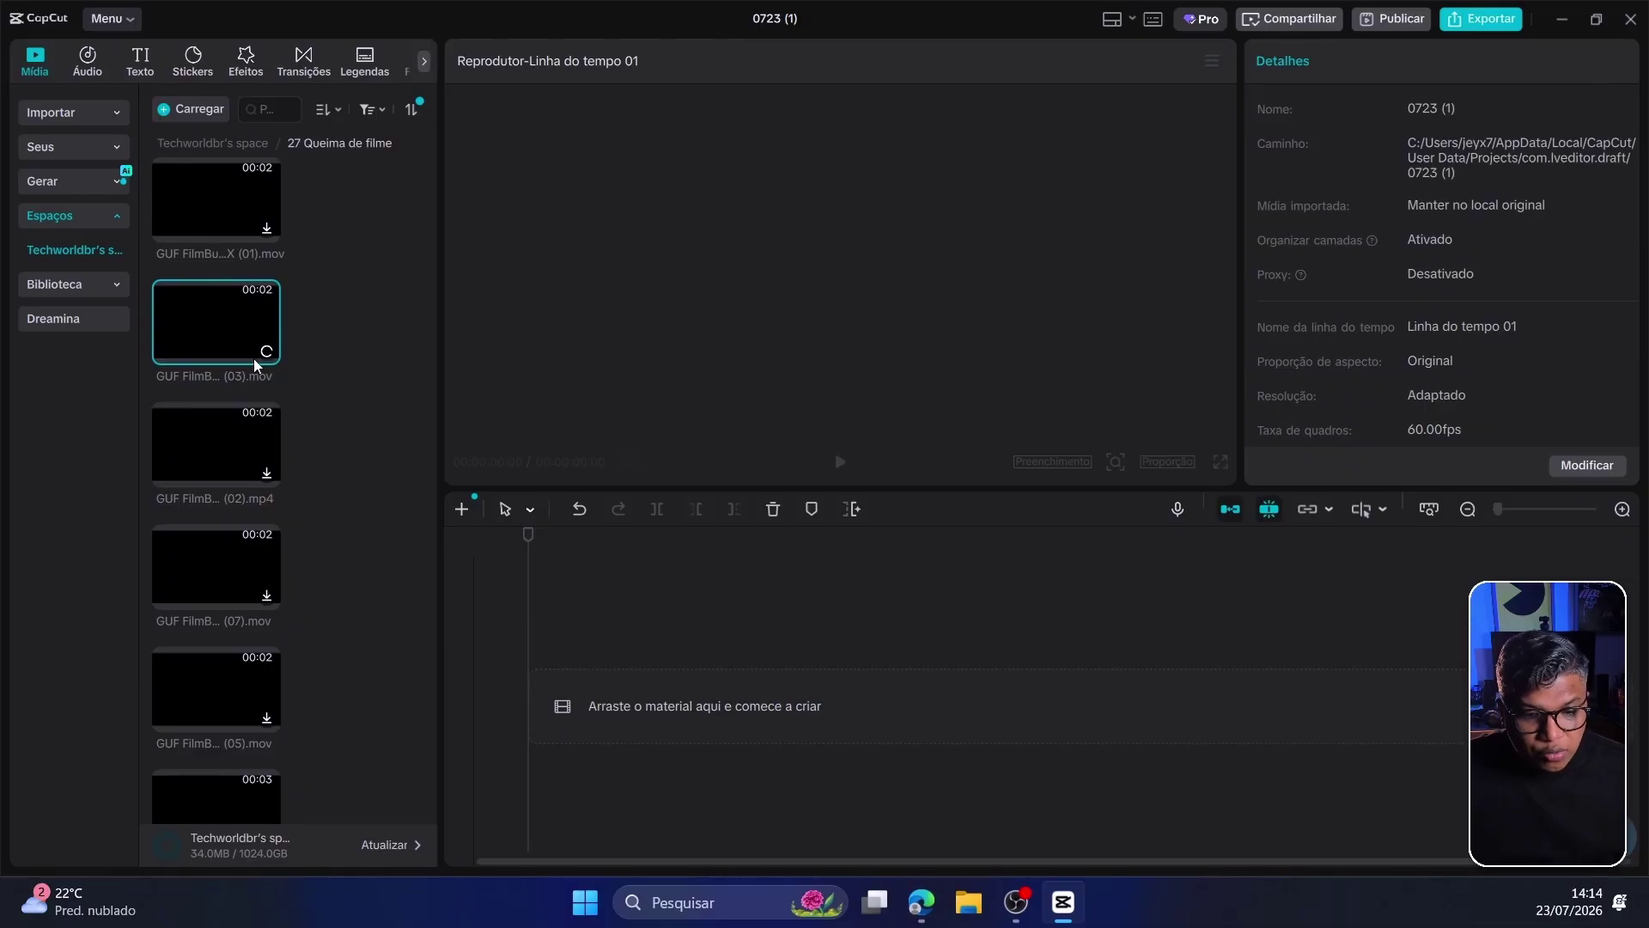
drag(202, 342, 739, 678)
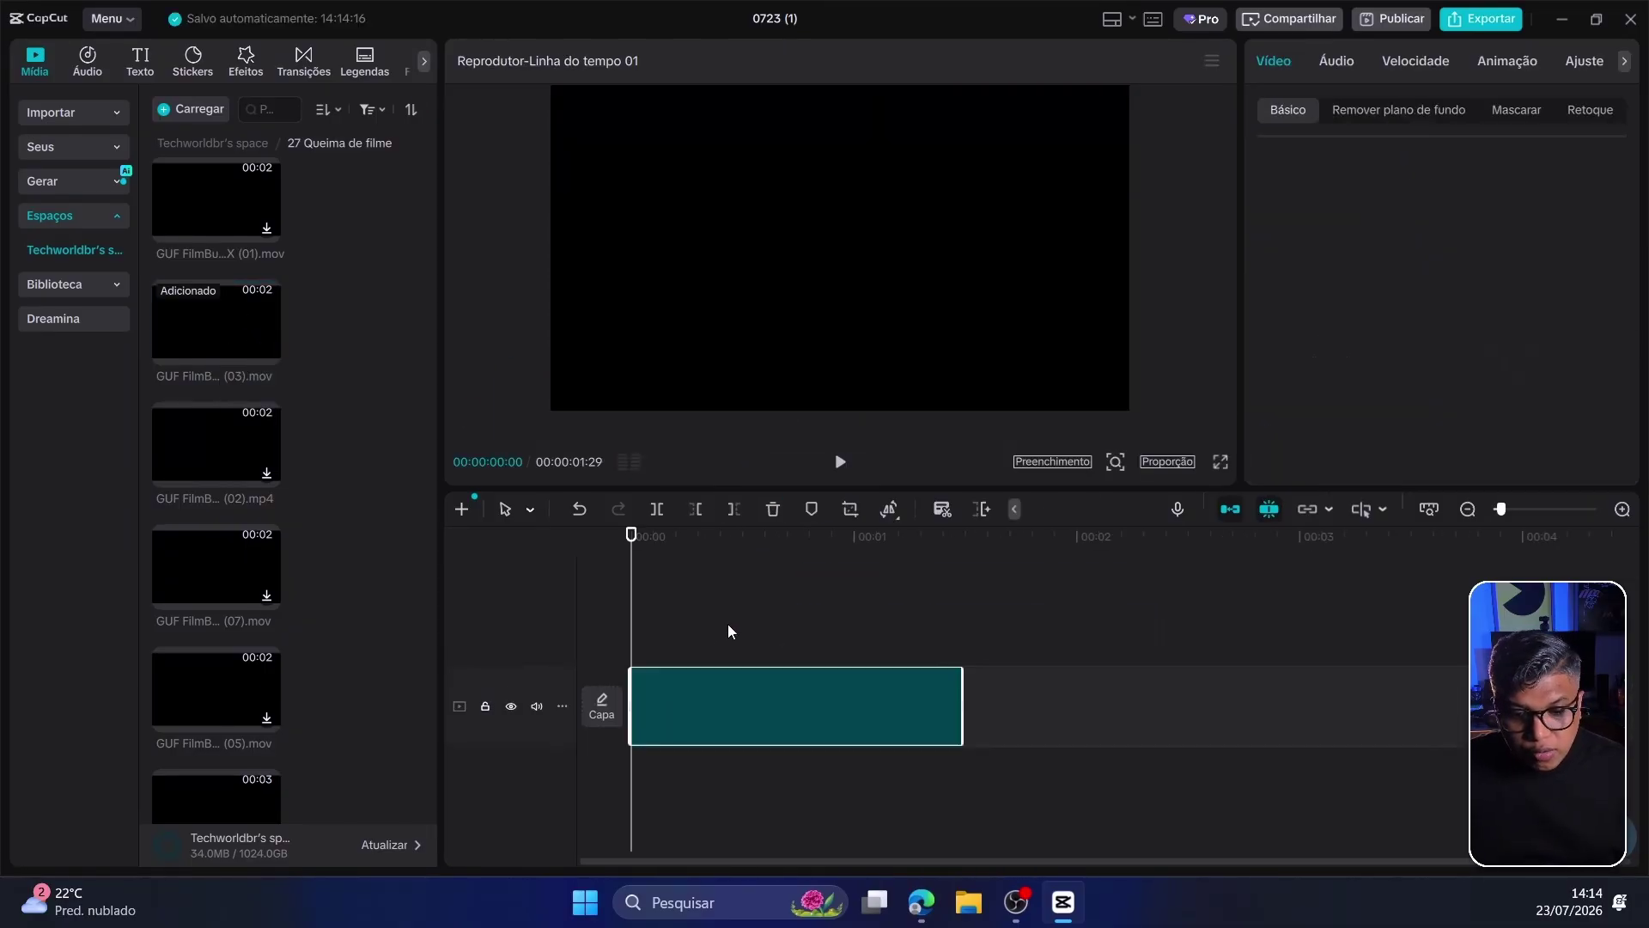
key(space)
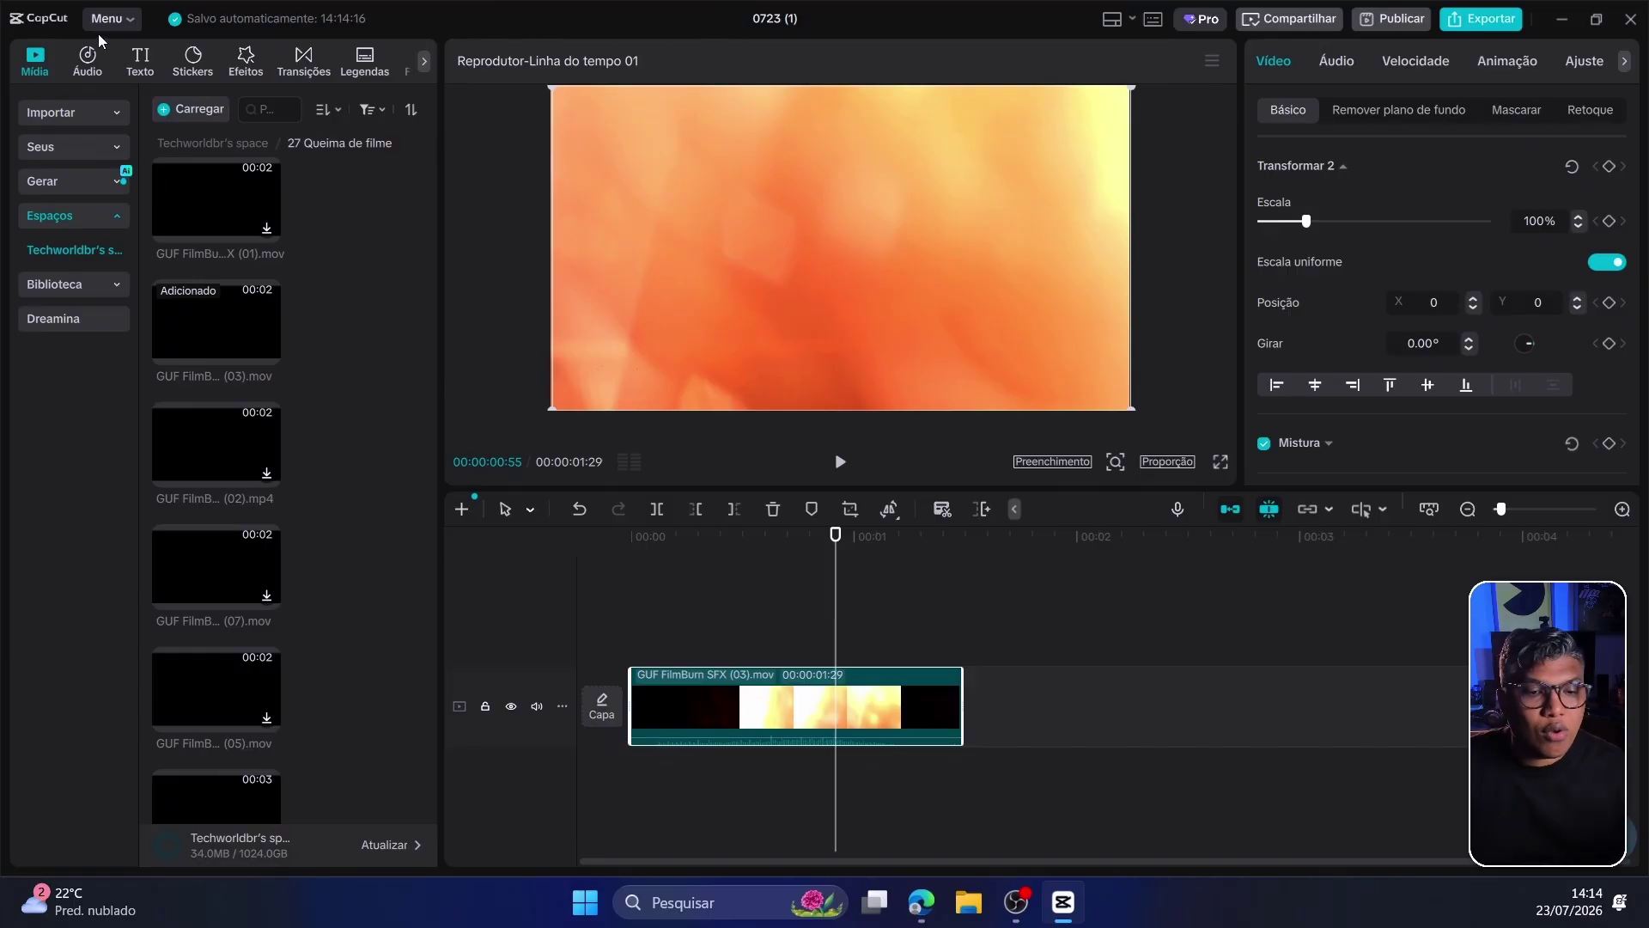
Create another new project and open the folder 27 Queima de filme from Techworldbr's space in it.
click(112, 22)
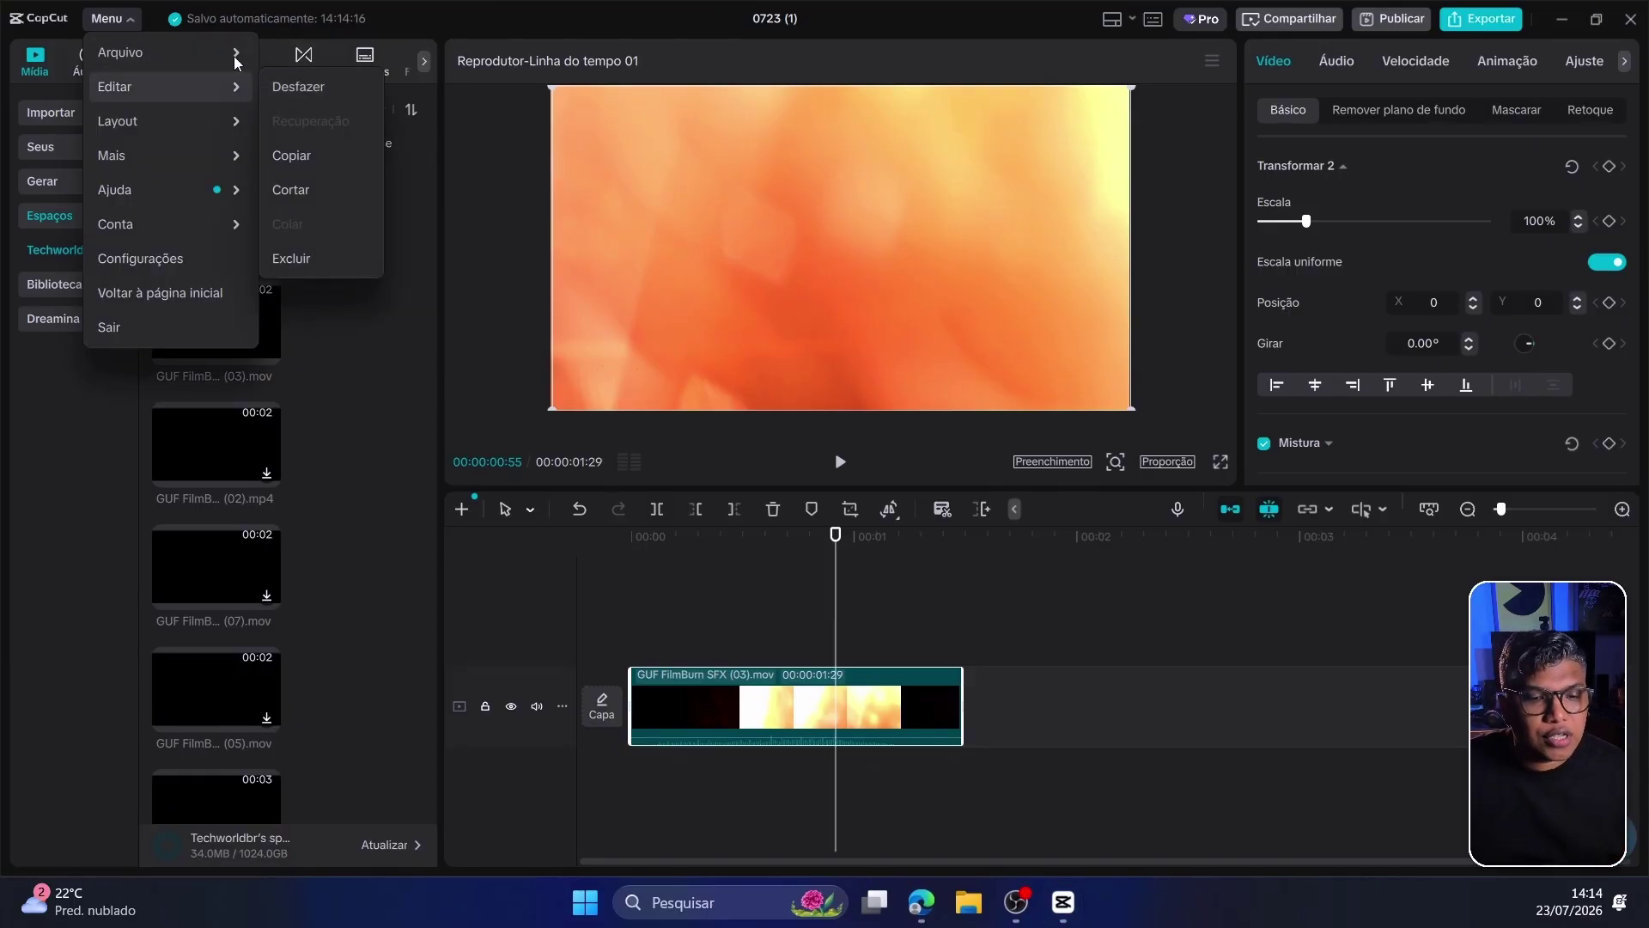
click(271, 62)
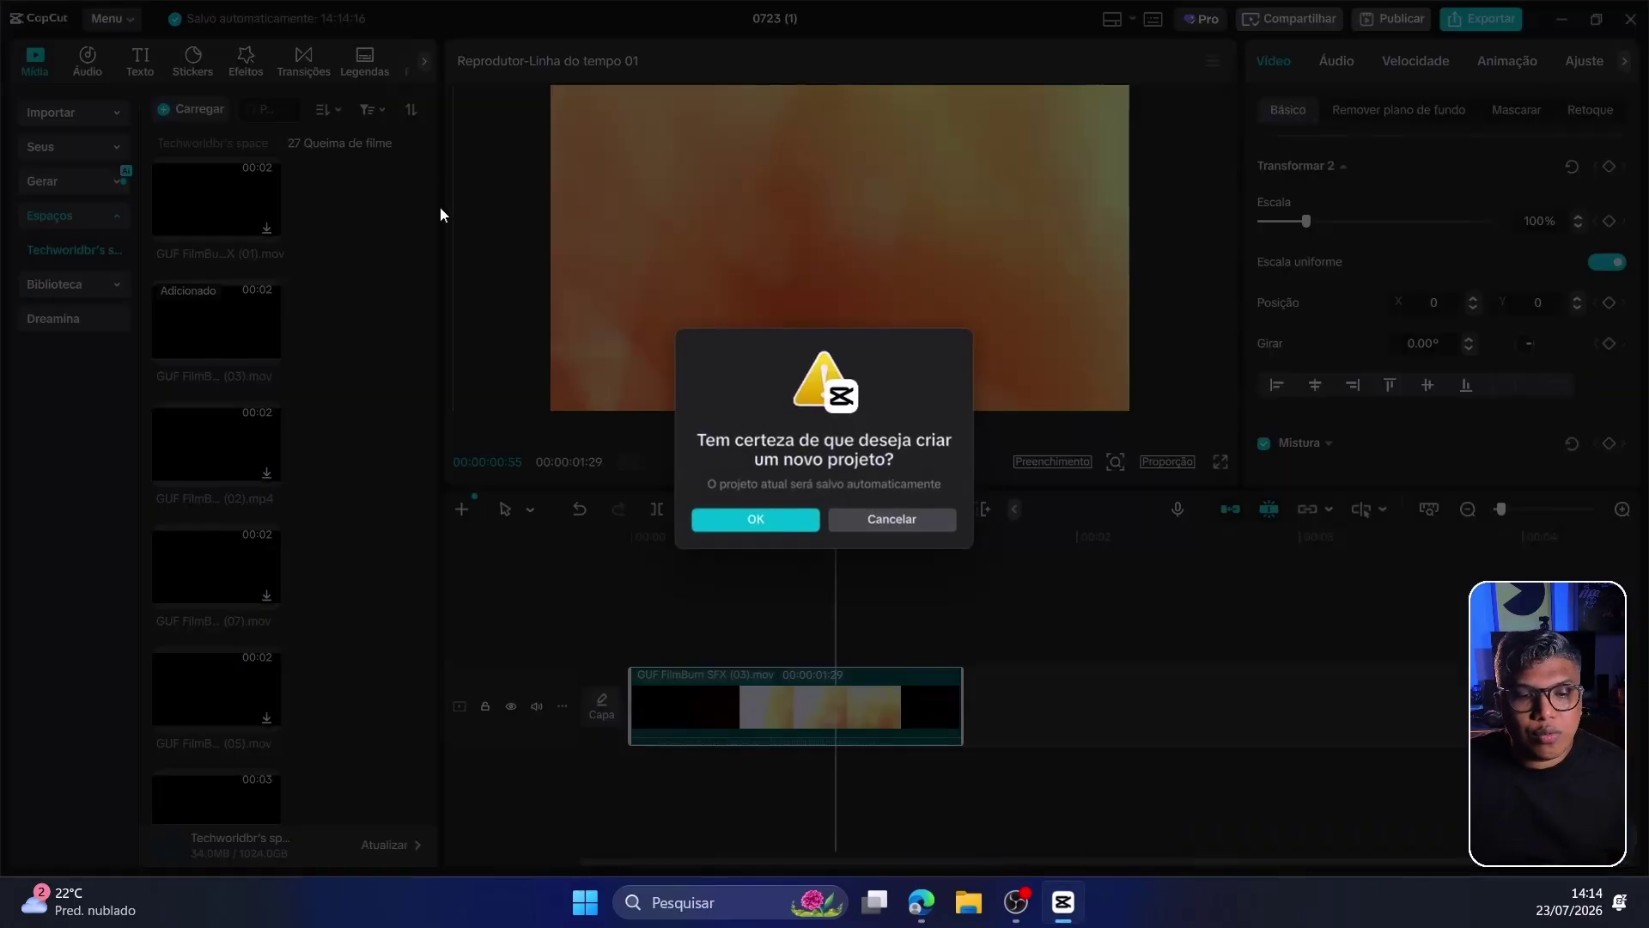
click(736, 518)
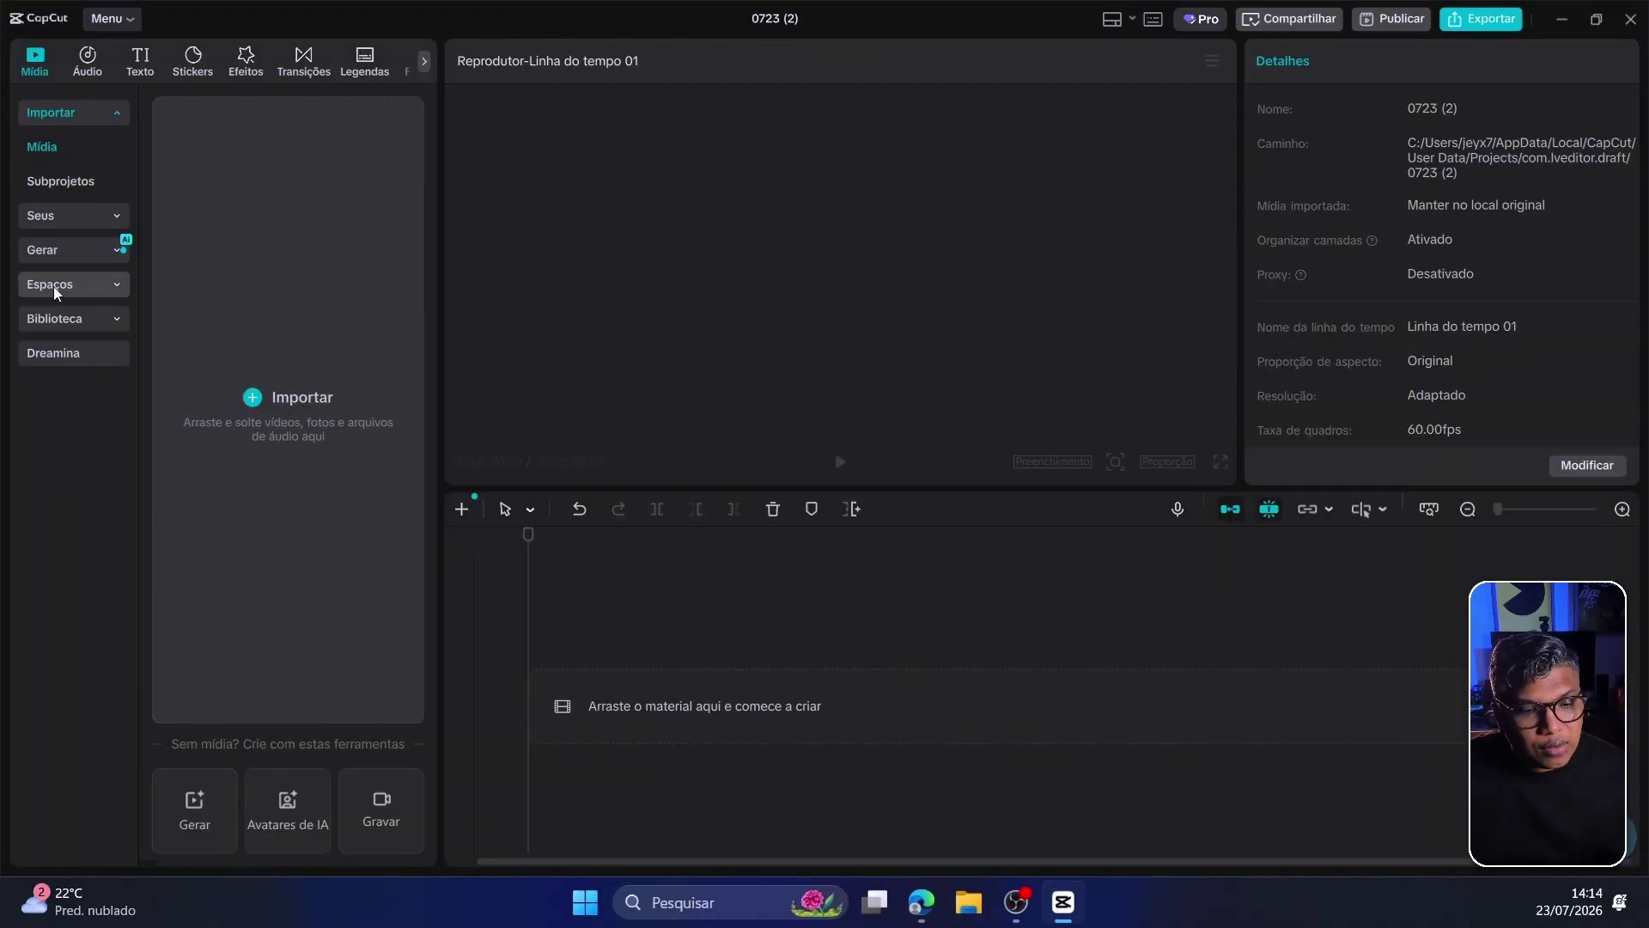
click(53, 284)
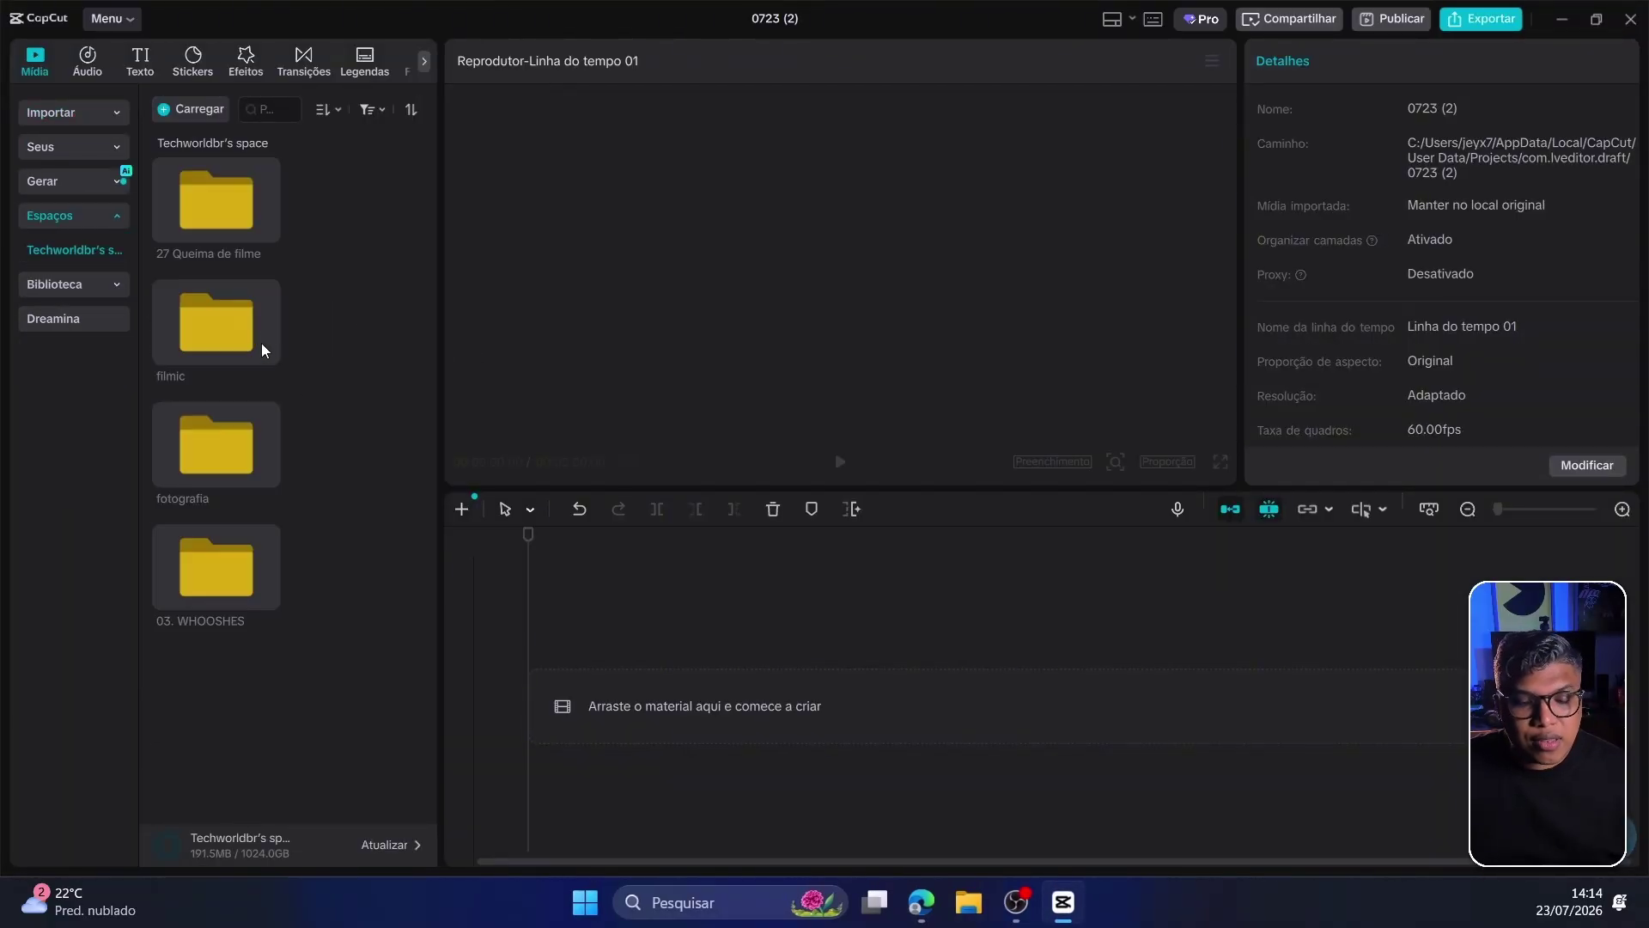
click(186, 235)
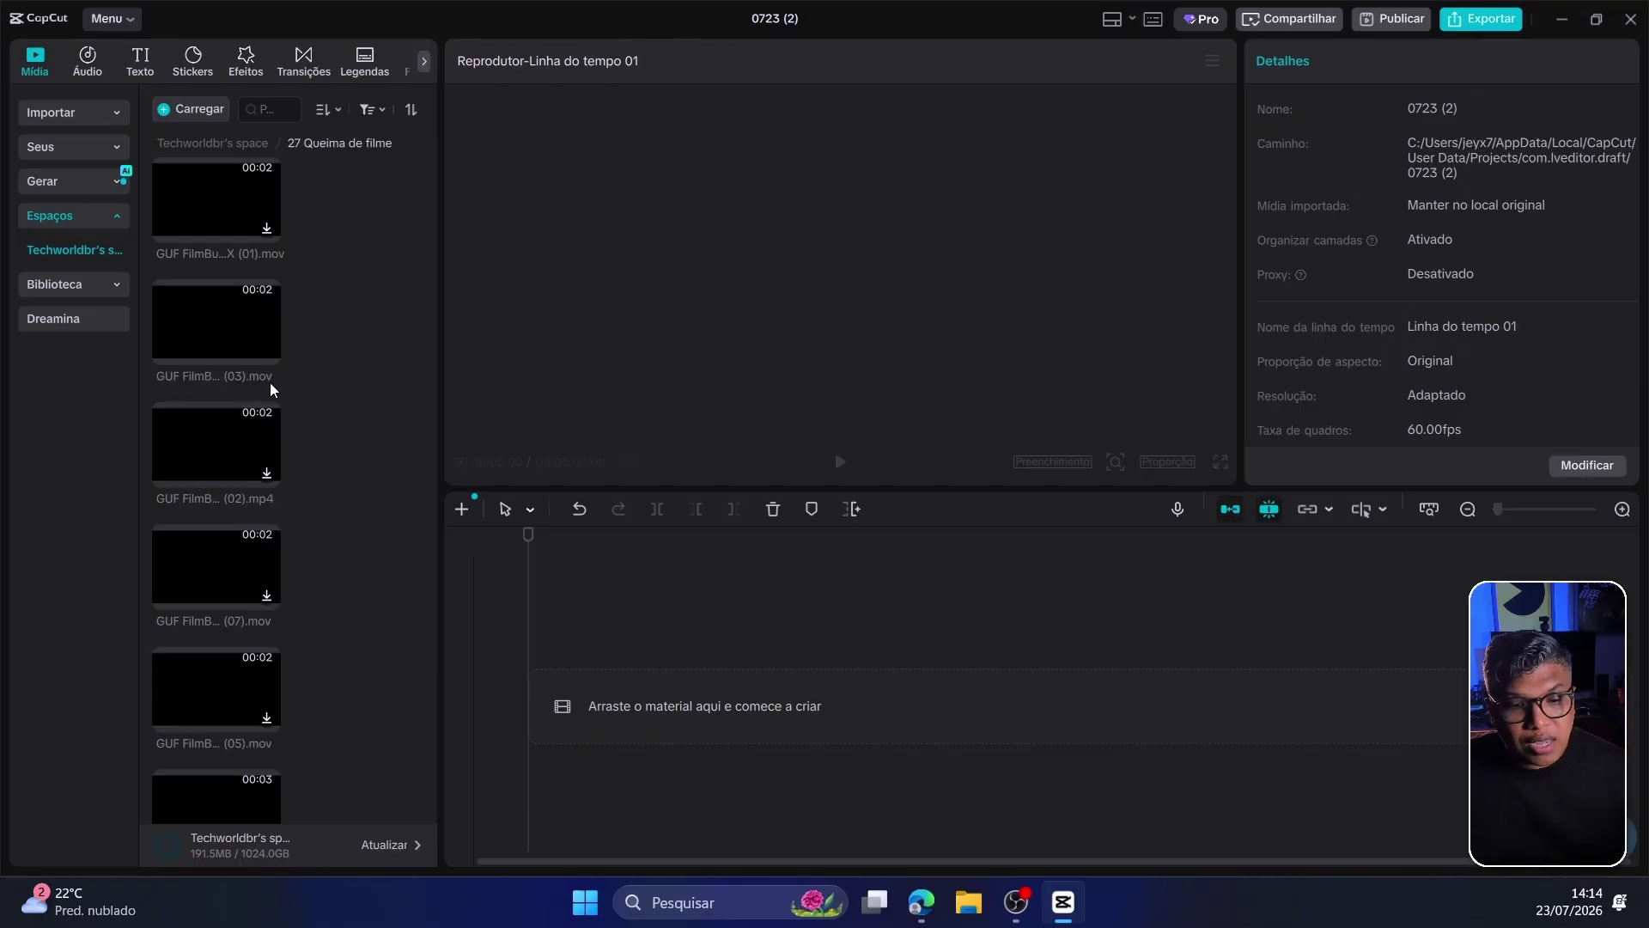